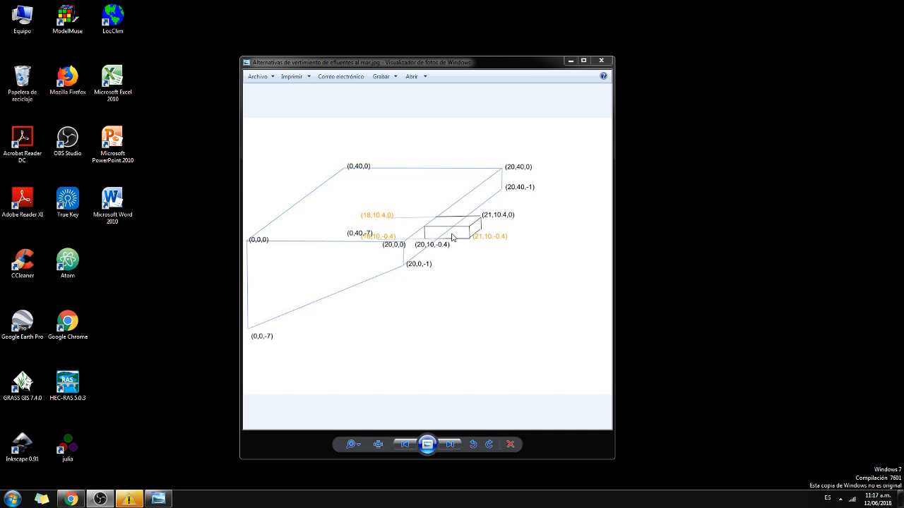
- Move the reference sketch window off the desktop area and dismiss the Windows software authenticity notice
click(314, 66)
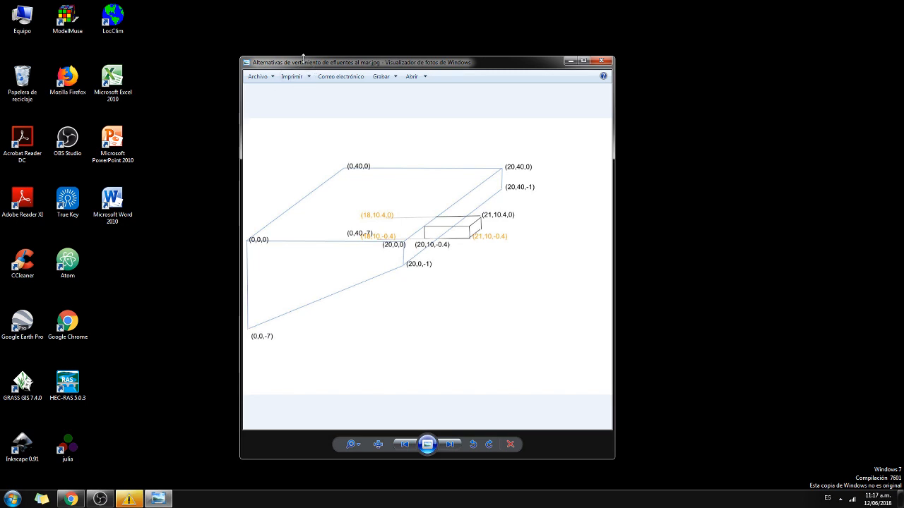
drag(300, 65, 903, 74)
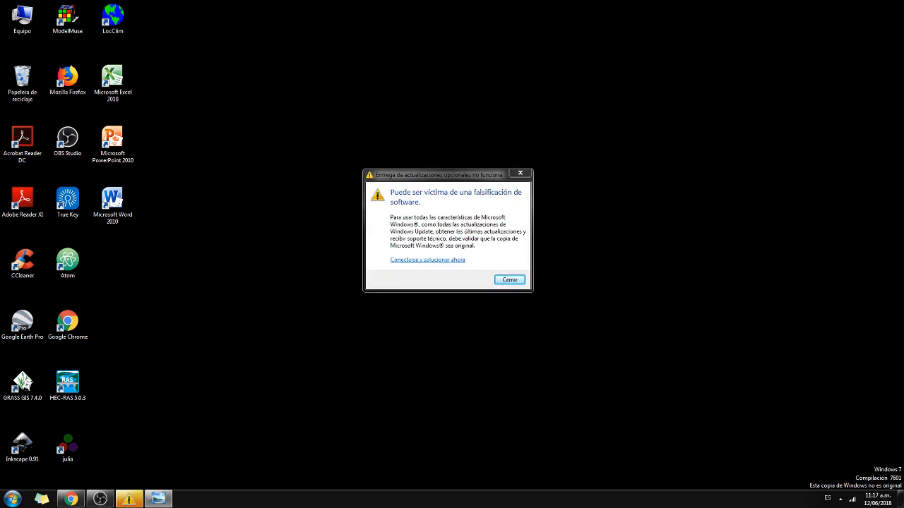
click(520, 175)
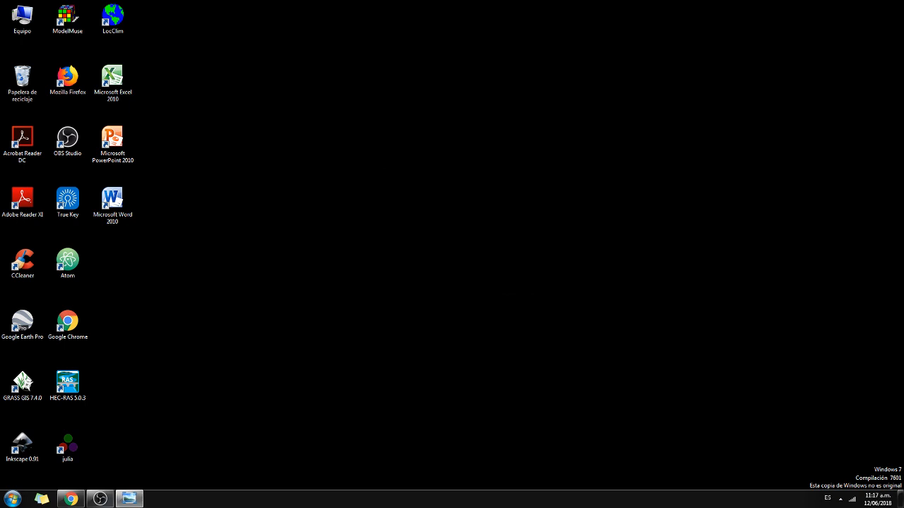
- Open a file explorer window and go to the WRDAPP folder on drive C:
click(17, 499)
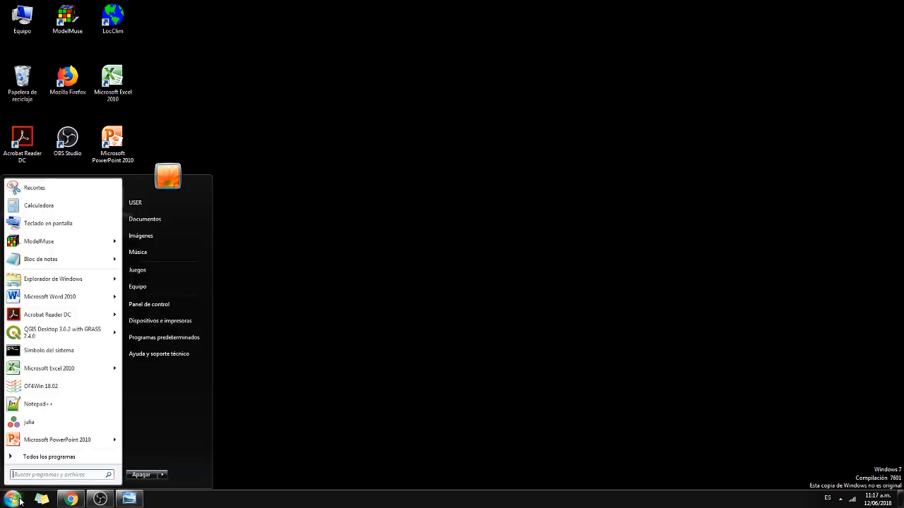
click(40, 259)
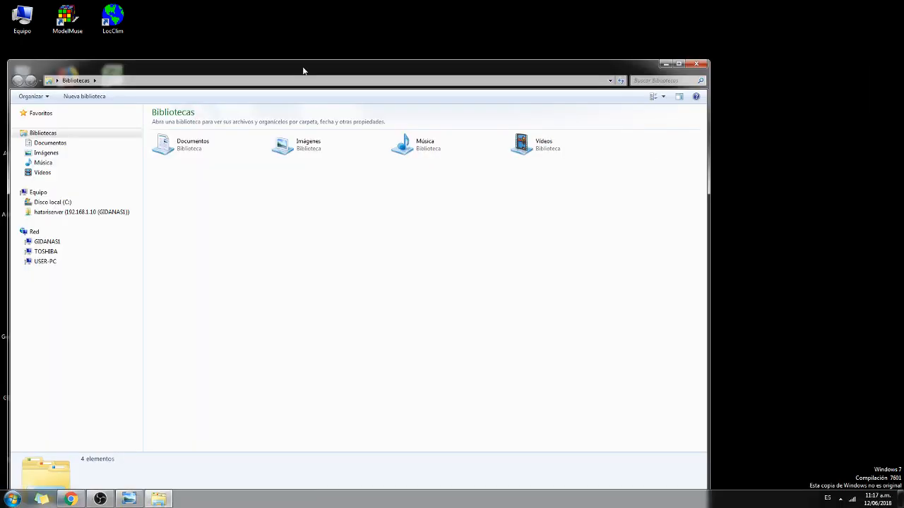
drag(302, 70, 363, 12)
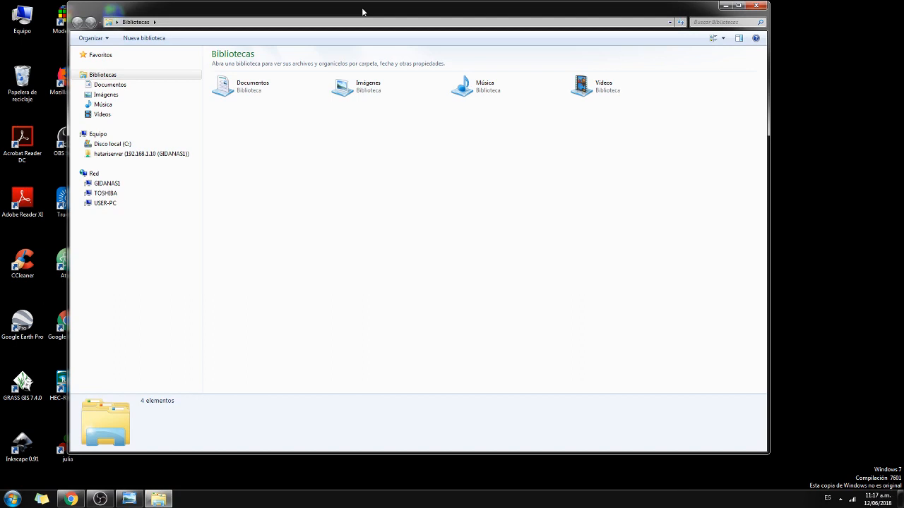
click(96, 145)
click(233, 165)
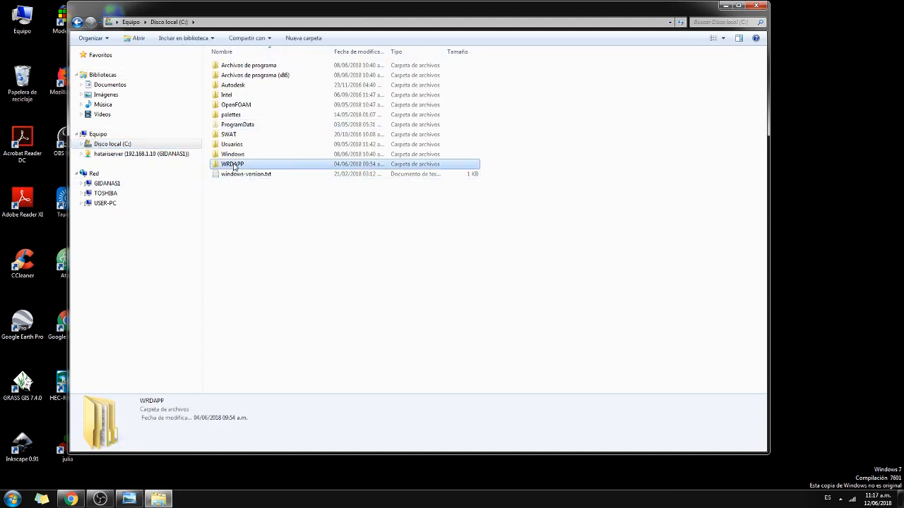
double_click(234, 165)
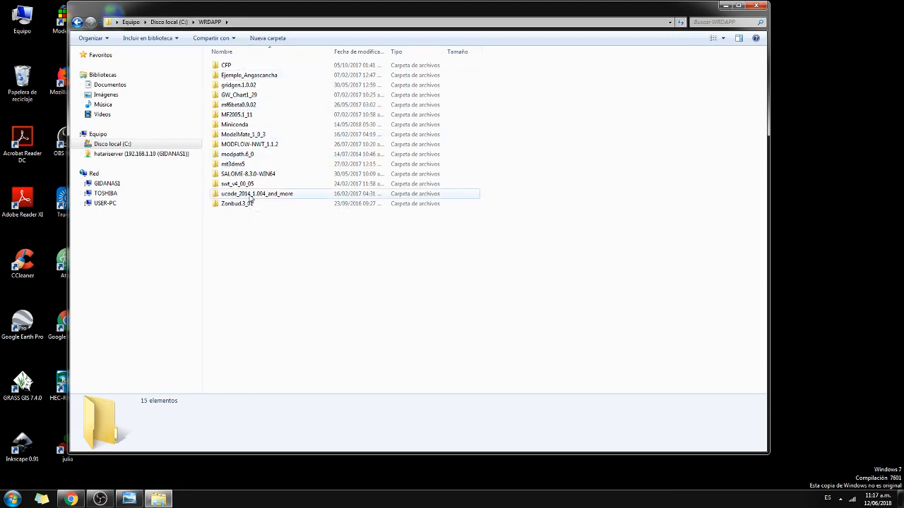
- Launch SALOME by running run_salome.bat from the WORK folder inside SALOME-8.3.0-WIN64
click(246, 177)
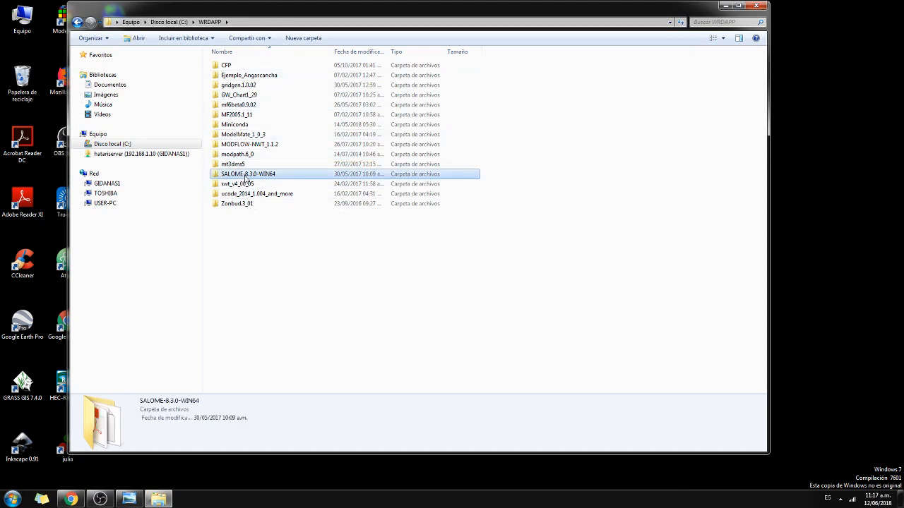
double_click(246, 176)
double_click(242, 101)
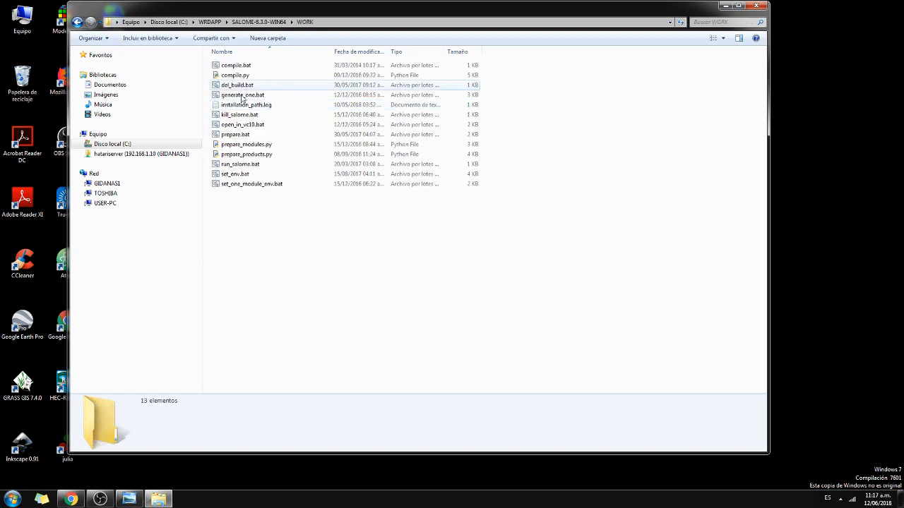
double_click(231, 167)
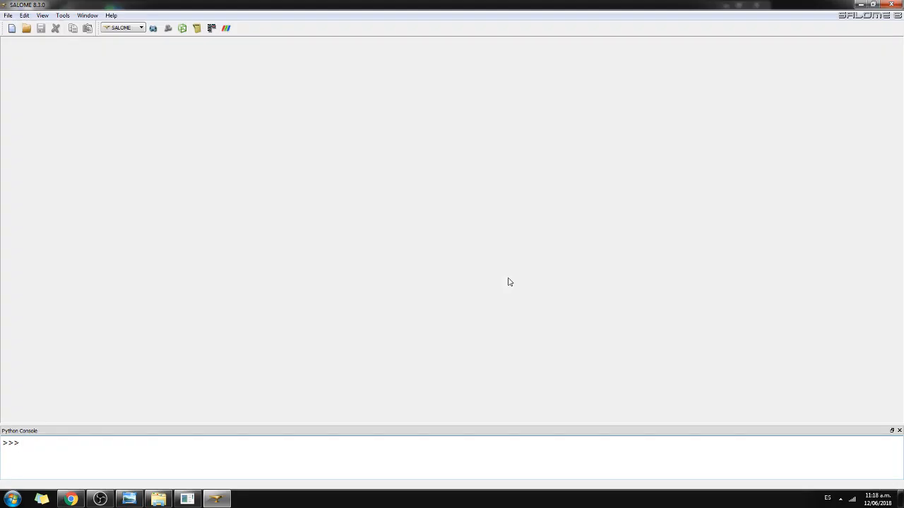
- Activate the Geometry module with a new study
click(131, 30)
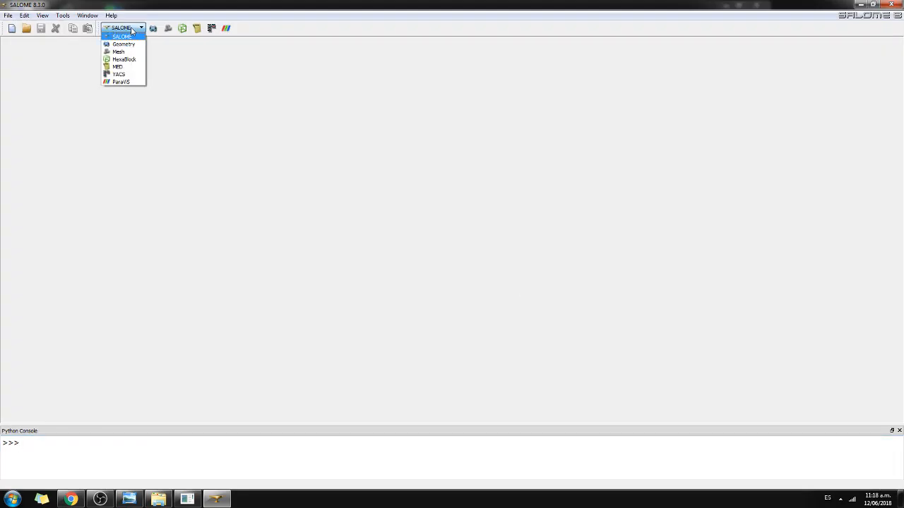
click(122, 42)
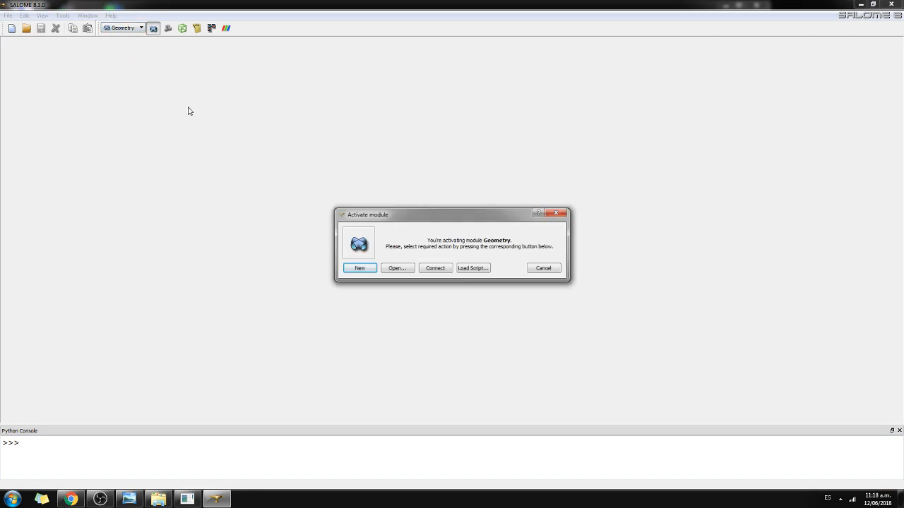
click(362, 267)
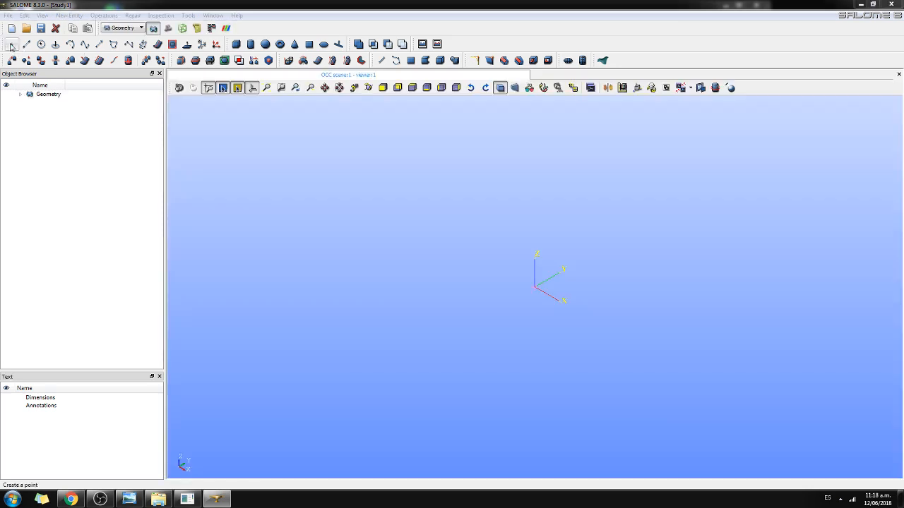
- Create points by coordinates at (0, 0, 0) and (0, 0, -7)
click(11, 44)
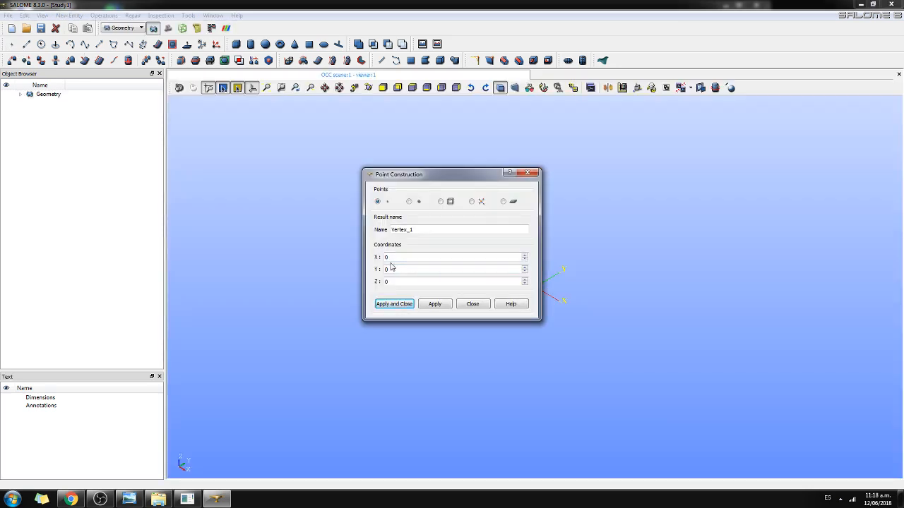
click(436, 306)
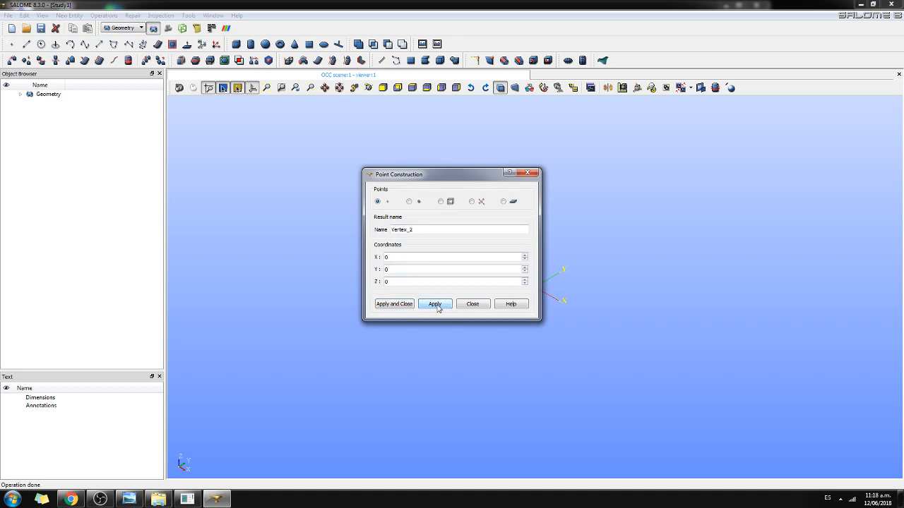
double_click(393, 282)
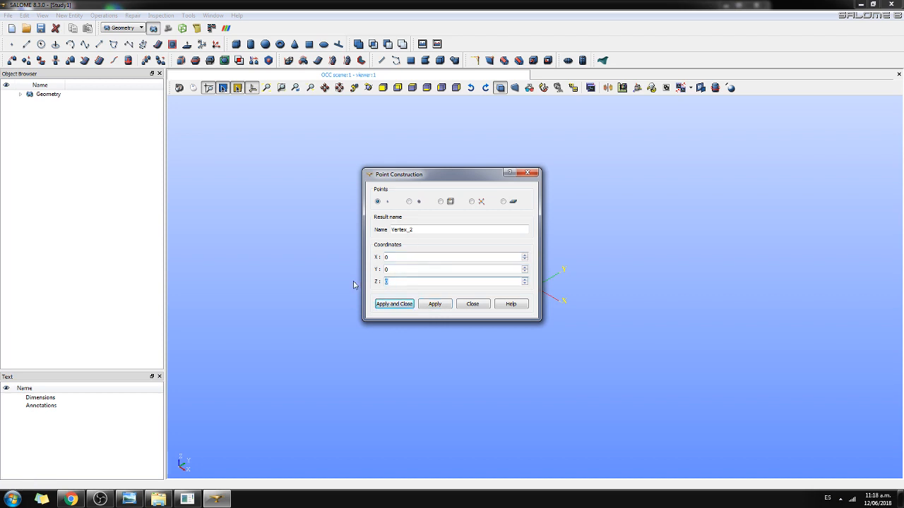
text(.)
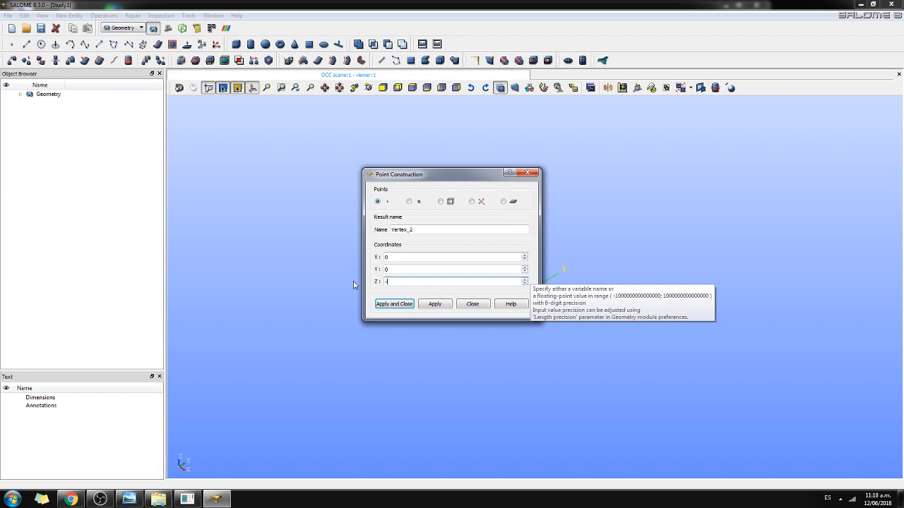
text(7)
click(435, 305)
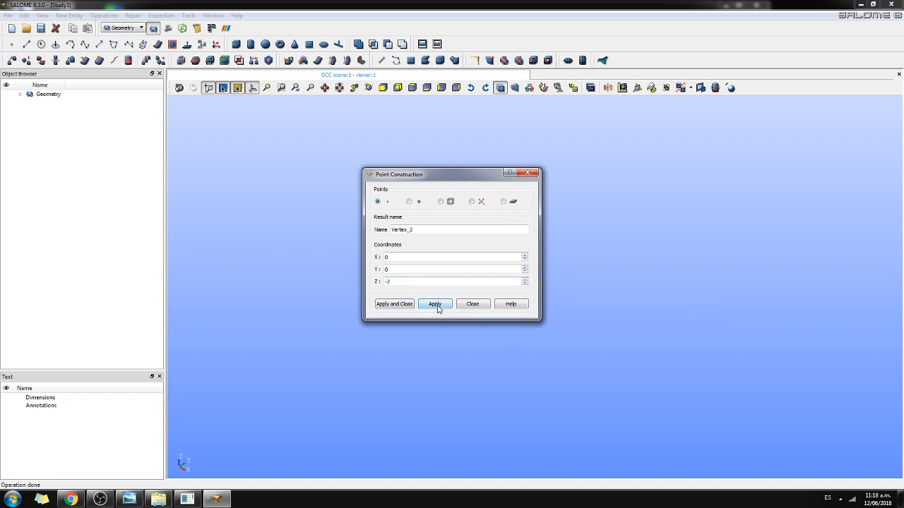
- Add points at (0, 40, -7) and (0, 40, 0)
double_click(388, 269)
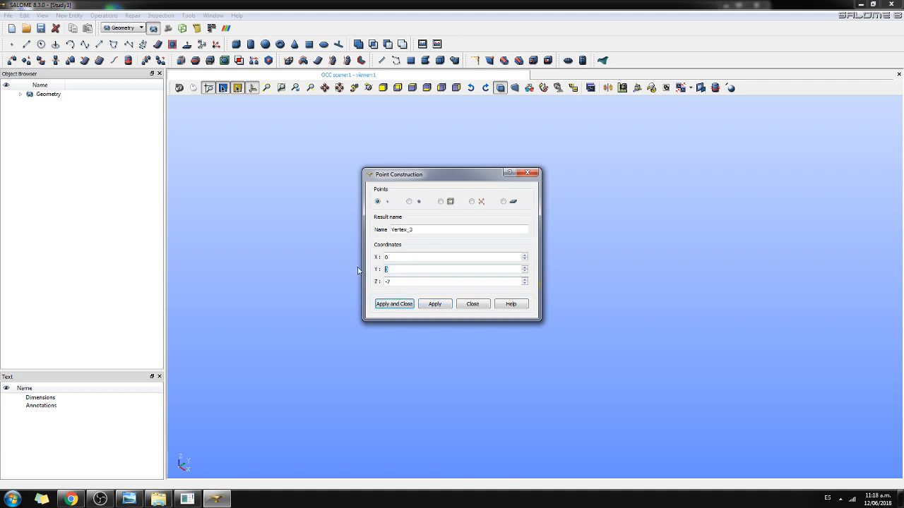
text(40)
click(434, 304)
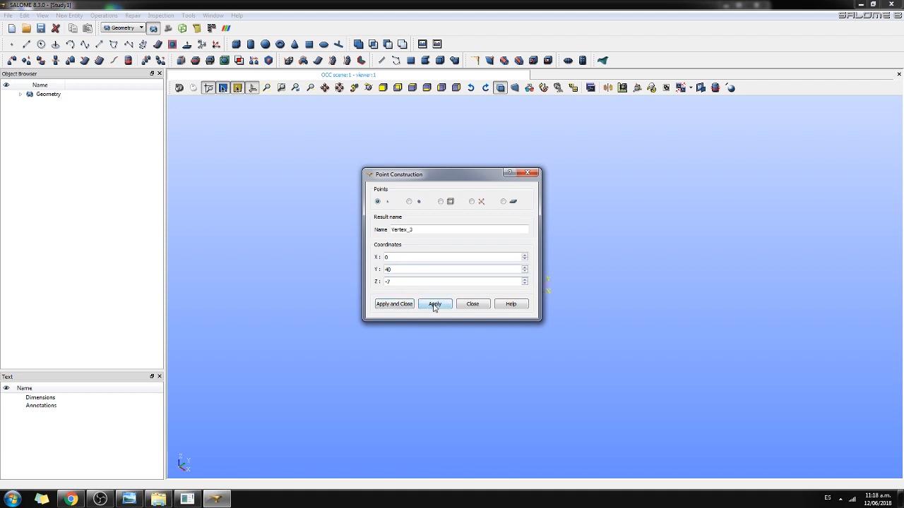
click(390, 281)
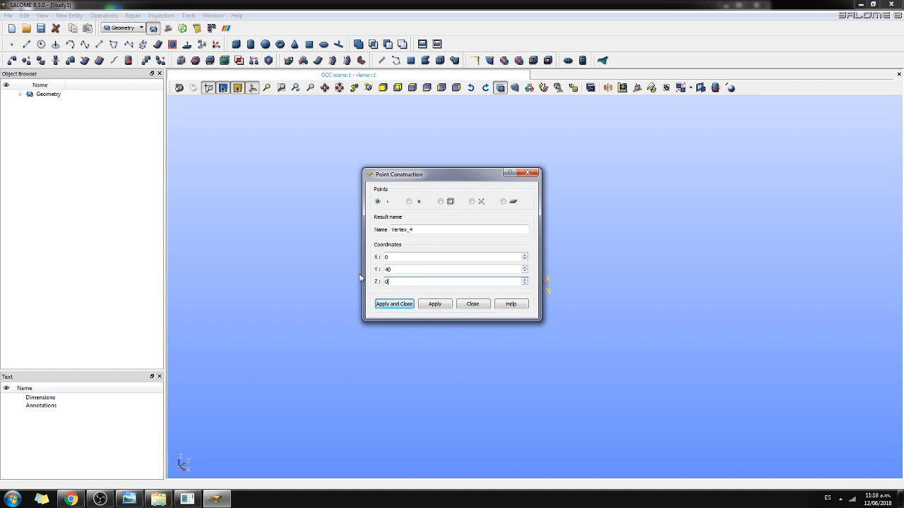
click(435, 304)
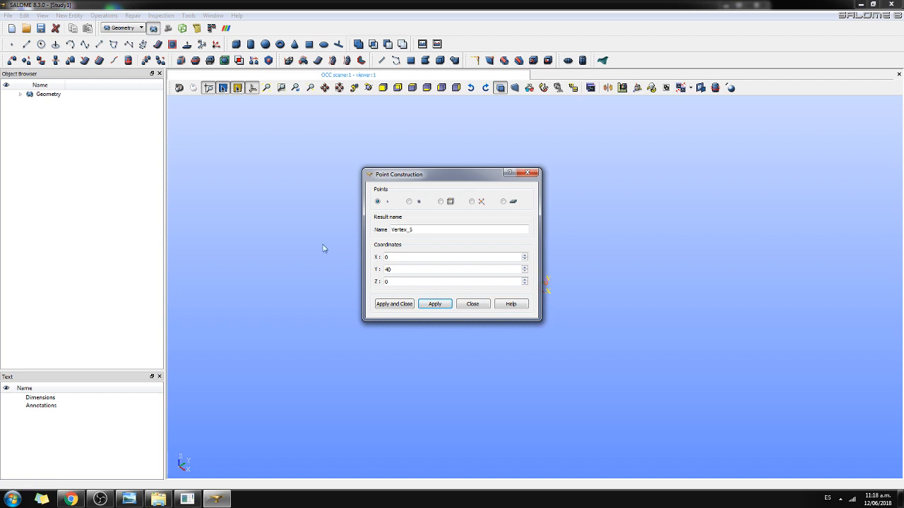
- Add points at (20, 0, 0) and (20, 0, -1)
drag(389, 256, 358, 256)
text(20)
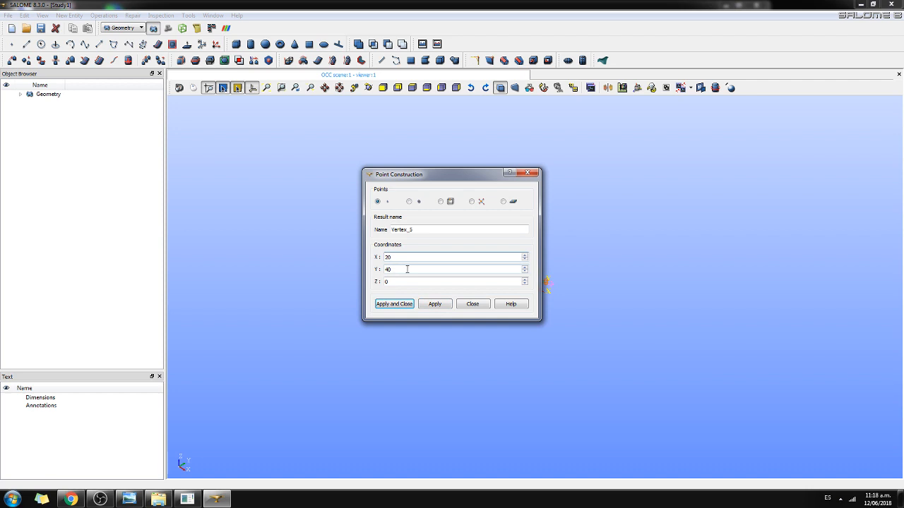
drag(406, 269, 358, 267)
text(0)
click(446, 310)
drag(393, 282, 378, 284)
text(-)
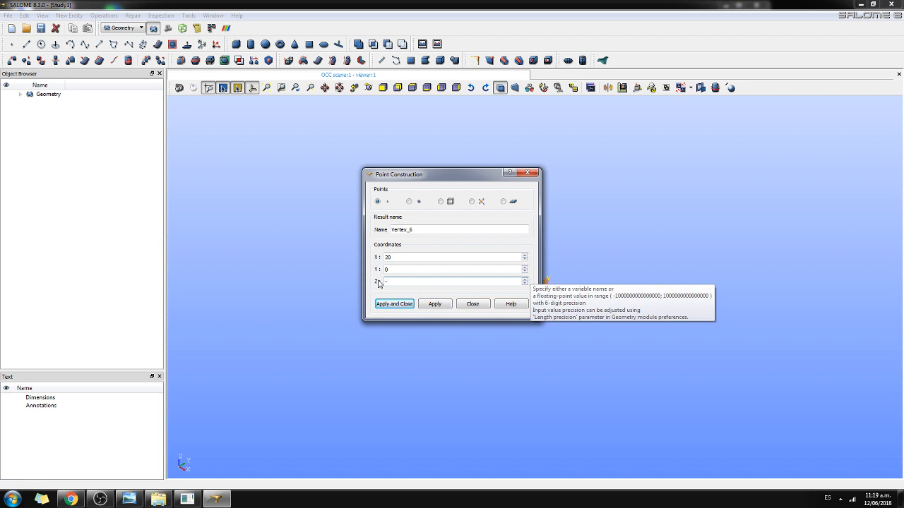
text(1)
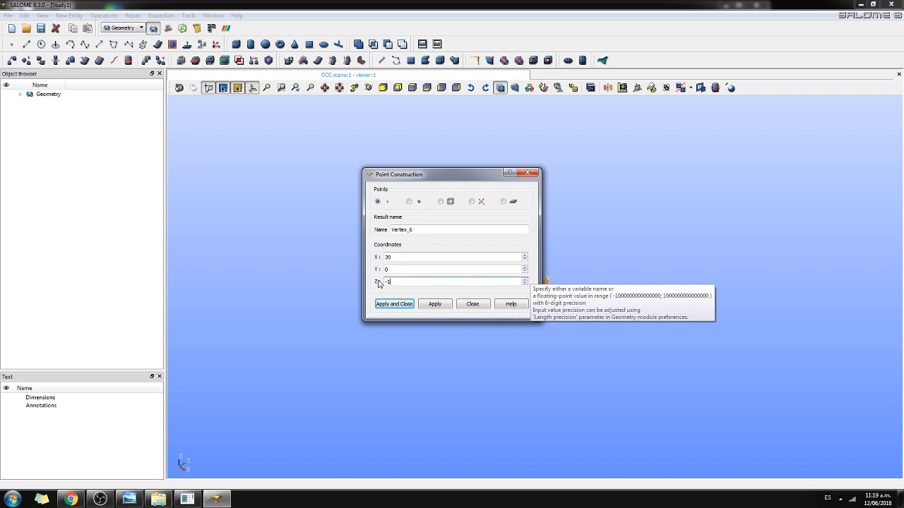
click(434, 304)
- Add points at (20, 40, -1) and (20, 40, 0)
drag(389, 269, 365, 267)
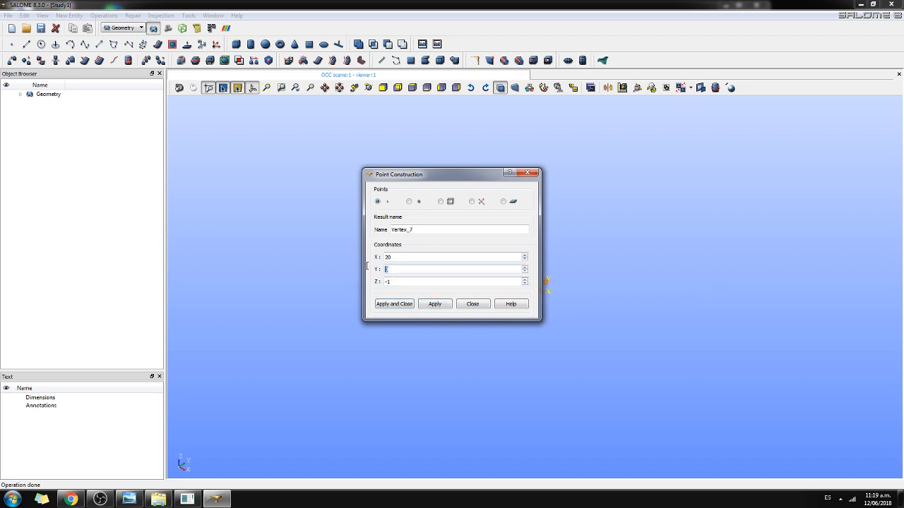
text(40)
click(422, 304)
drag(400, 282, 315, 265)
text(0)
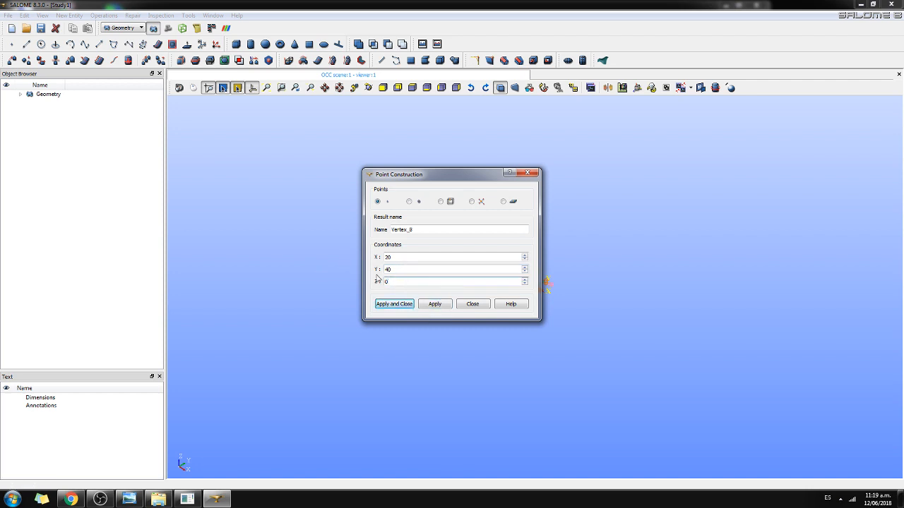
click(426, 305)
- Add a point for the small box corner at (20, 10, -0.4)
double_click(400, 269)
text(10)
key(Tab)
text(-0)
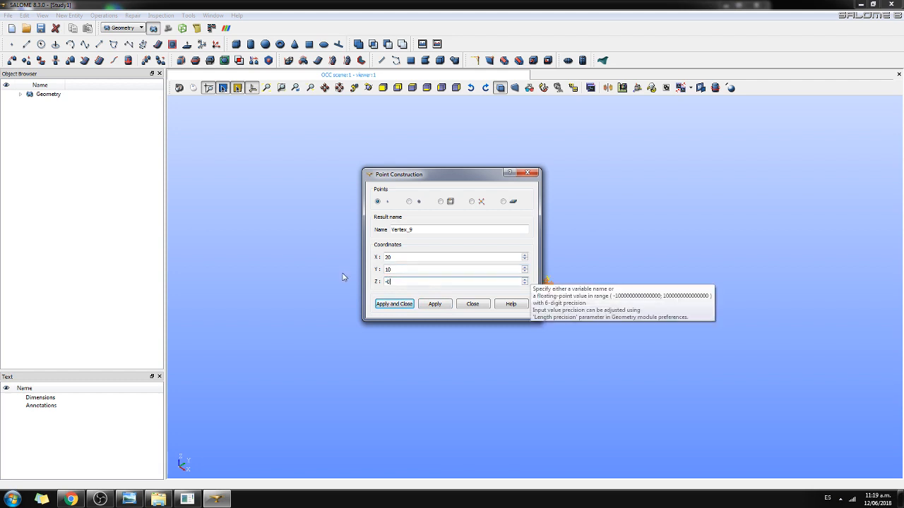
text(.4)
click(434, 305)
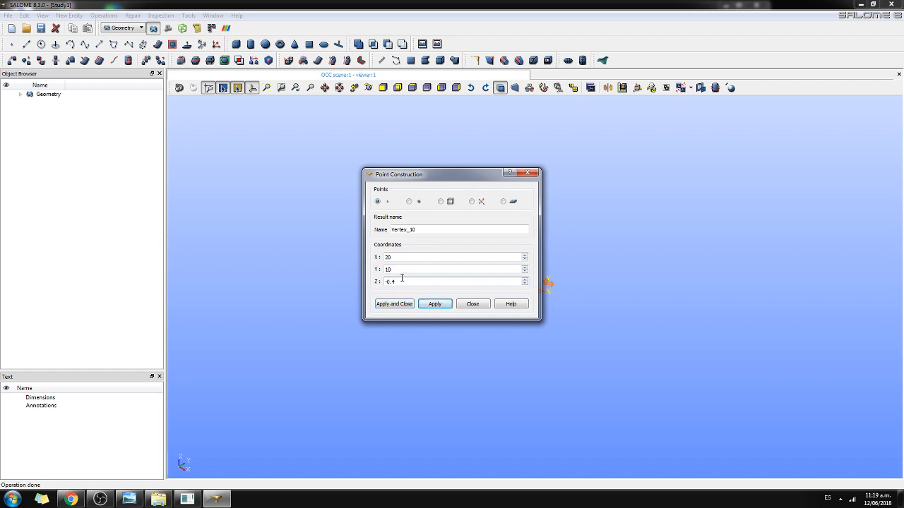
- Add the opposite box corner point at (21, 10.4, 0) and finish the point construction
drag(393, 257, 308, 243)
text(21)
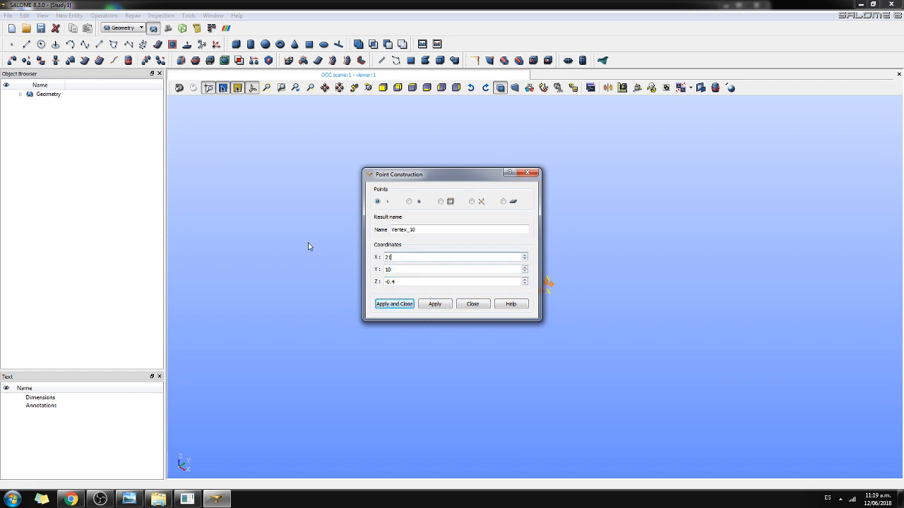
click(385, 283)
click(395, 270)
text(.4)
key(Tab)
text(0)
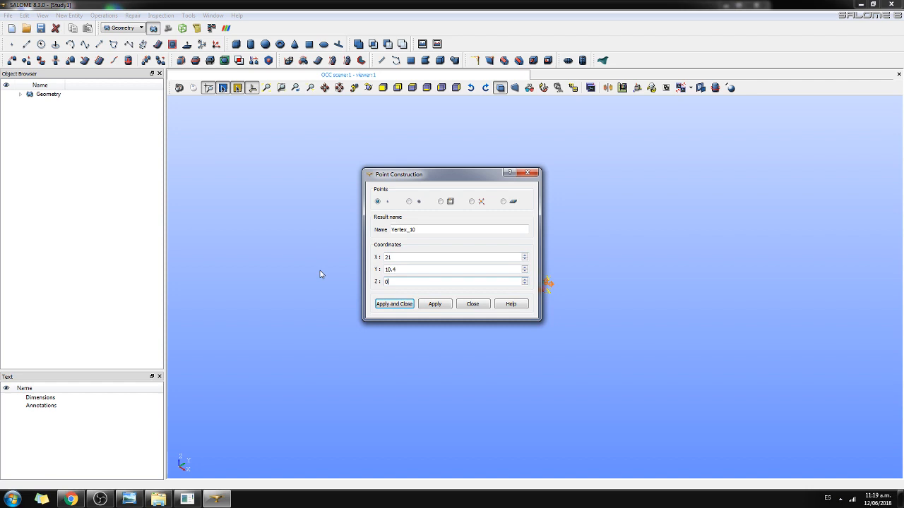
click(408, 305)
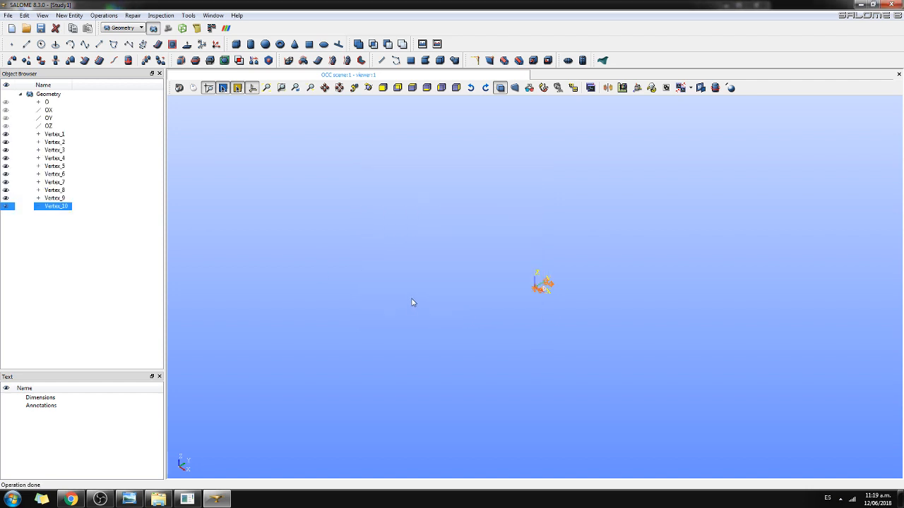
- Examine the layout of the created points up close in the 3D view
click(324, 89)
scroll(543, 310, up, 6)
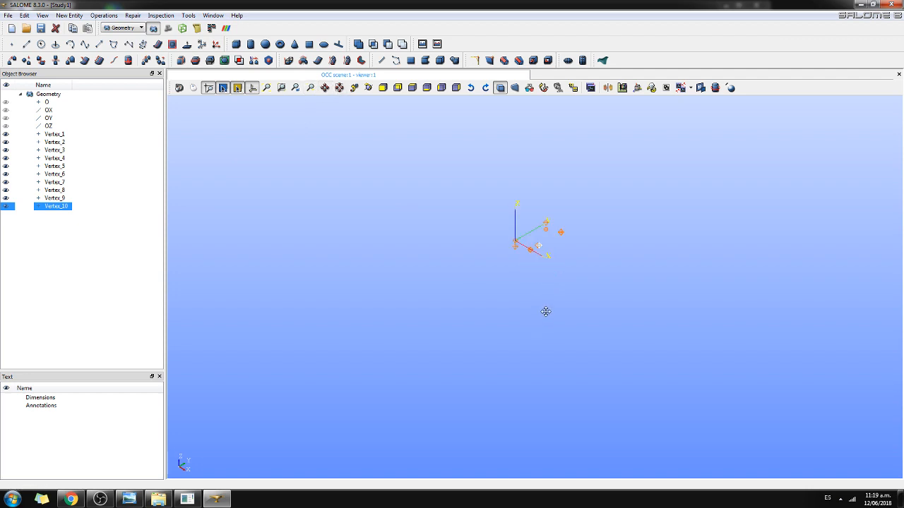
scroll(542, 232, up, 4)
scroll(541, 233, up, 6)
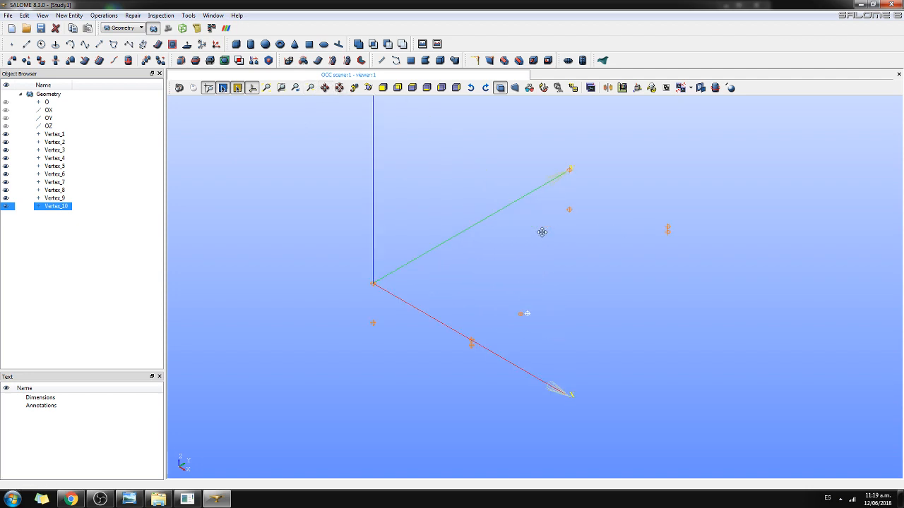
- Build a closed polyline through Vertex_1, Vertex_5, Vertex_6 and Vertex_2 to outline the end face at Y = 0
click(368, 88)
drag(611, 396, 717, 367)
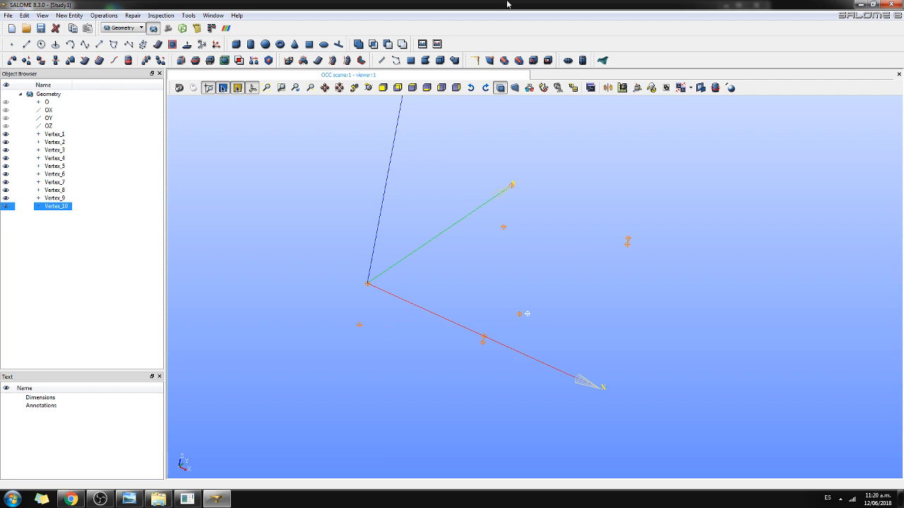
click(396, 60)
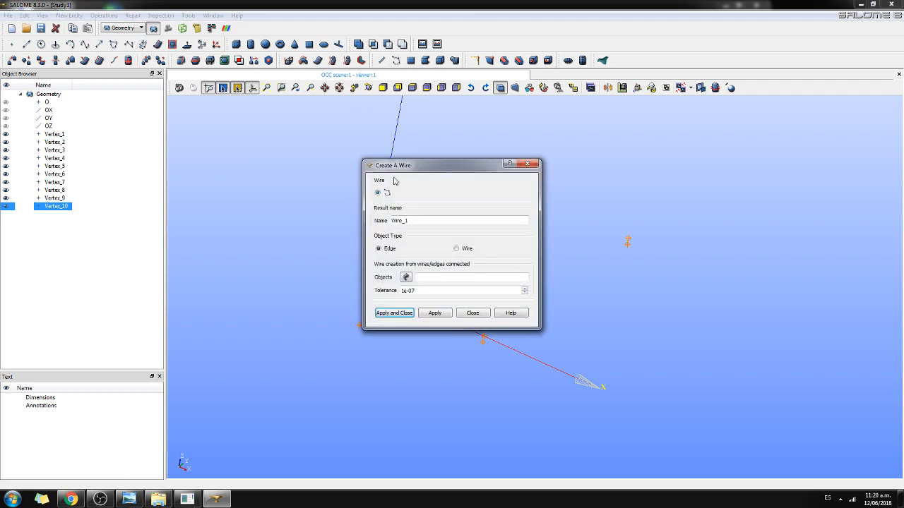
click(526, 163)
click(84, 43)
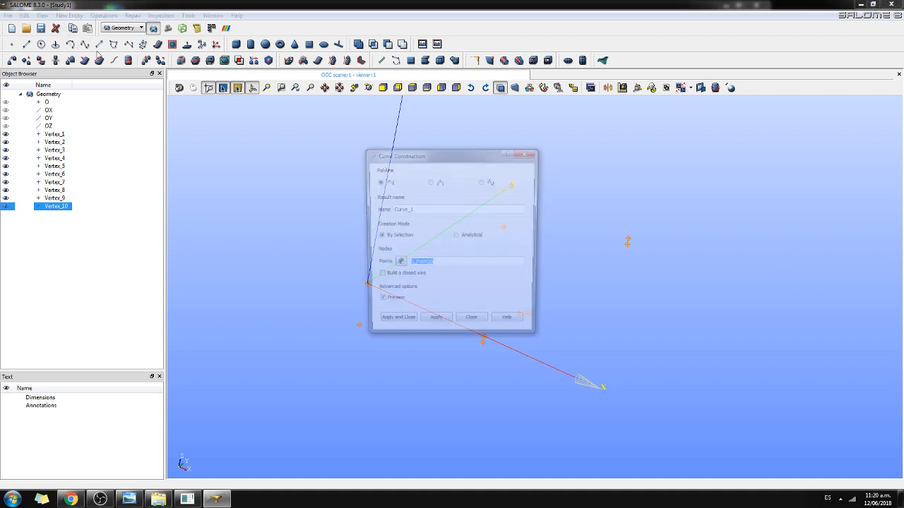
drag(482, 157, 294, 107)
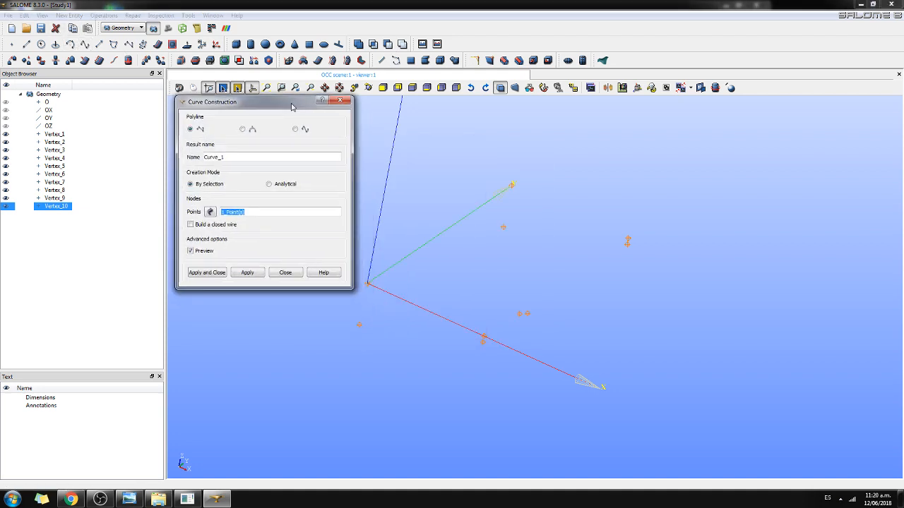
click(201, 226)
click(370, 286)
click(368, 285)
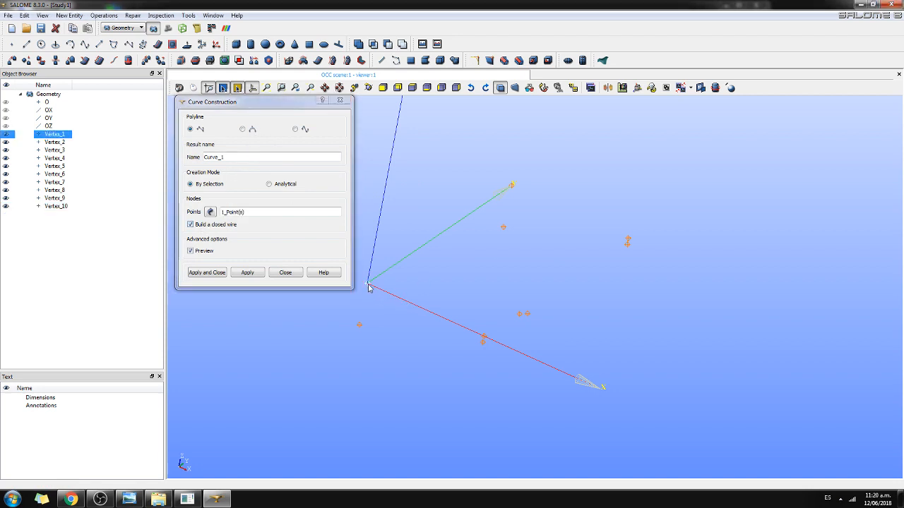
shift+click(484, 339)
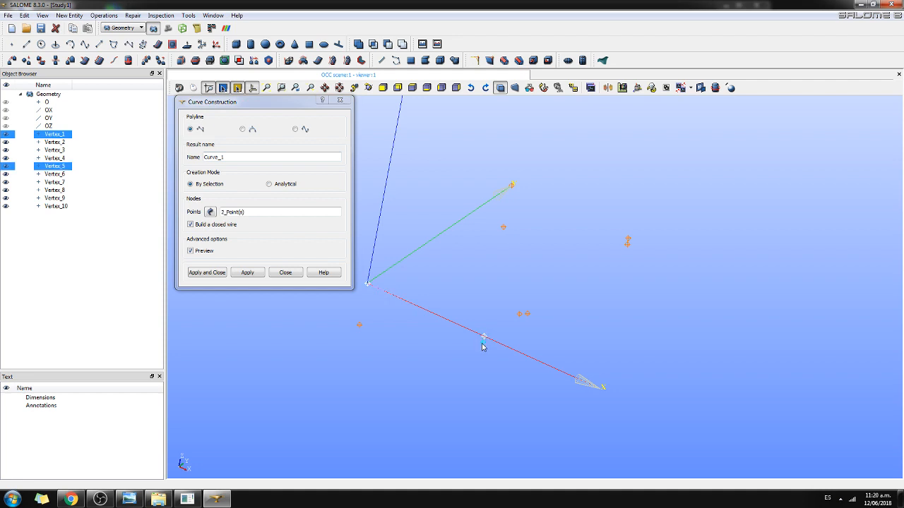
shift+click(484, 342)
shift+click(360, 328)
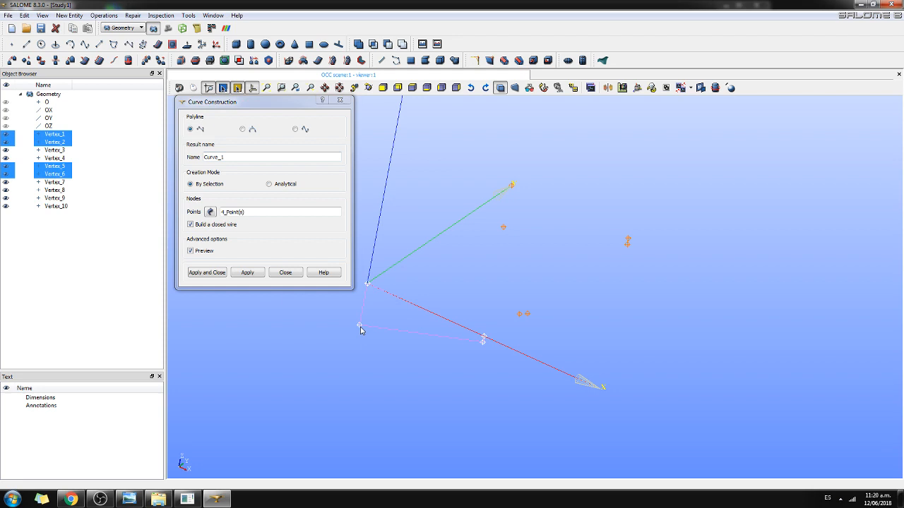
click(246, 276)
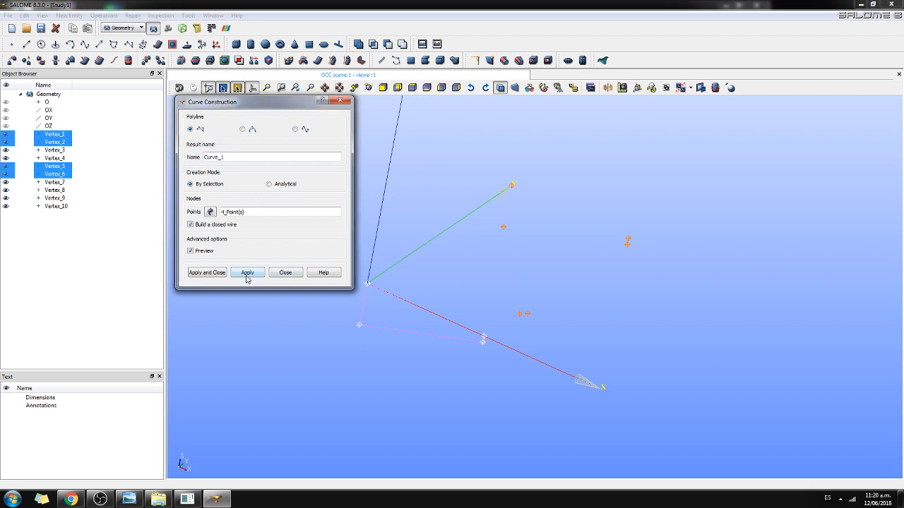
- Build a closed polyline through Vertex_3, Vertex_4, Vertex_7 and Vertex_8 to outline the end face at Y = 40
click(512, 186)
shift+click(504, 226)
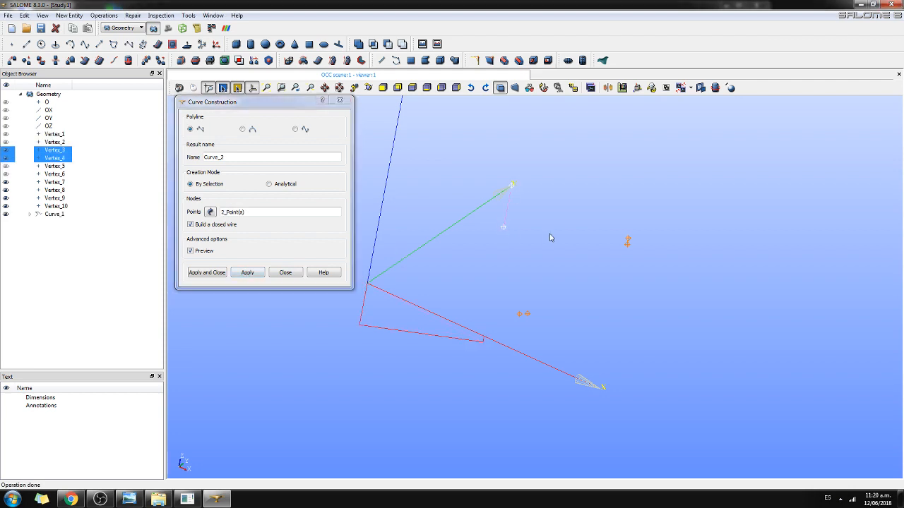
shift+click(626, 243)
shift+click(628, 242)
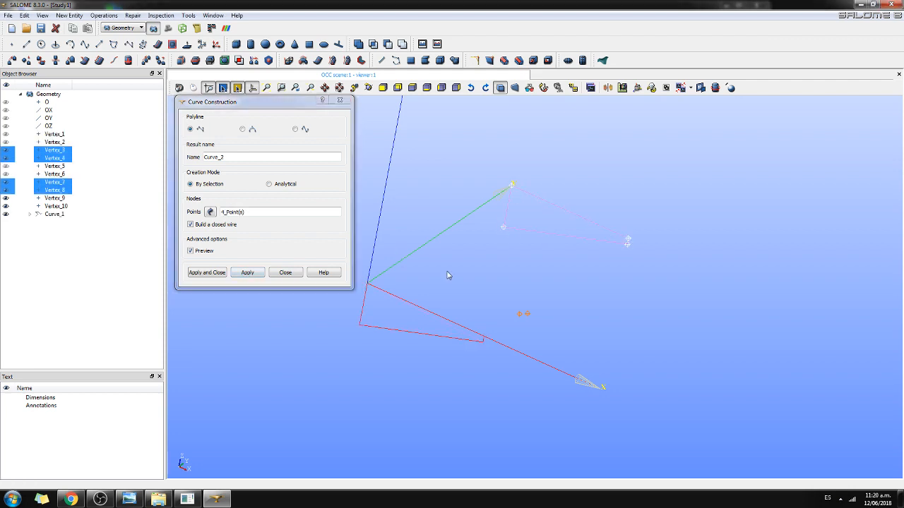
click(252, 272)
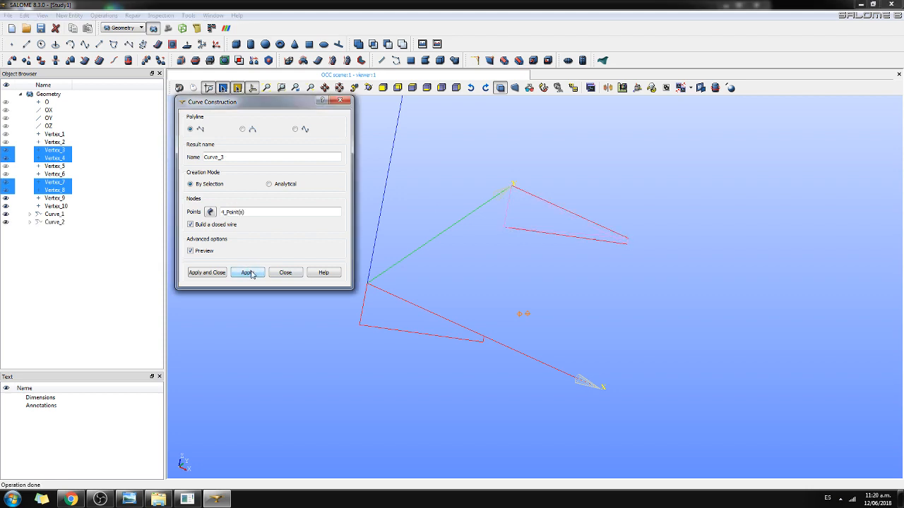
- Build a closed polyline through the four corners of the deep side face at X = 0
click(367, 285)
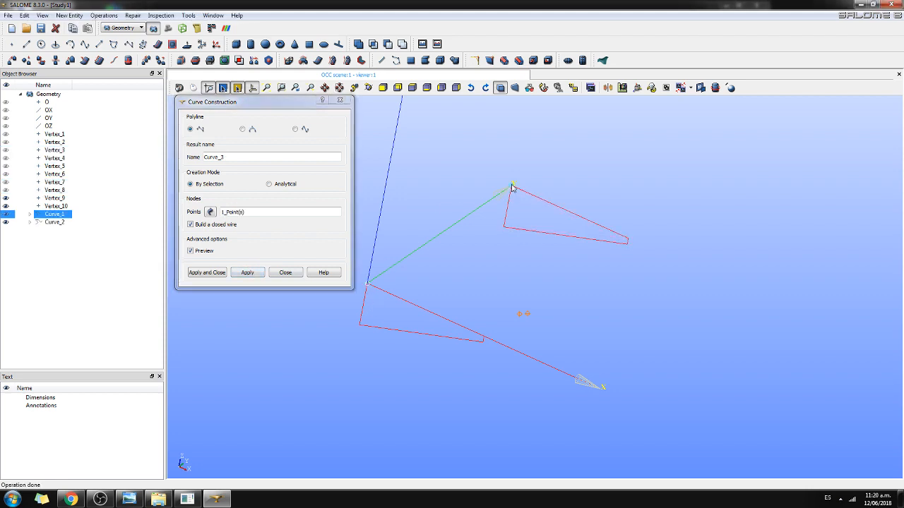
shift+click(513, 186)
shift+click(504, 229)
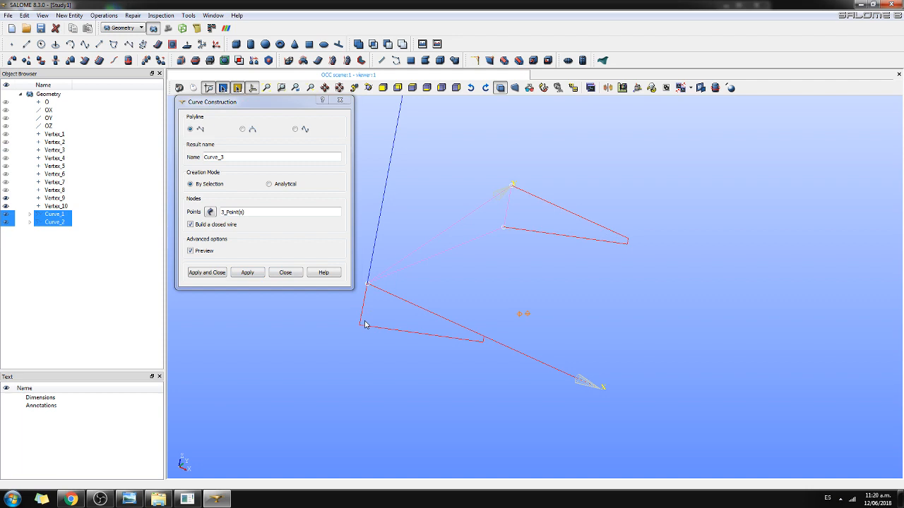
shift+click(361, 325)
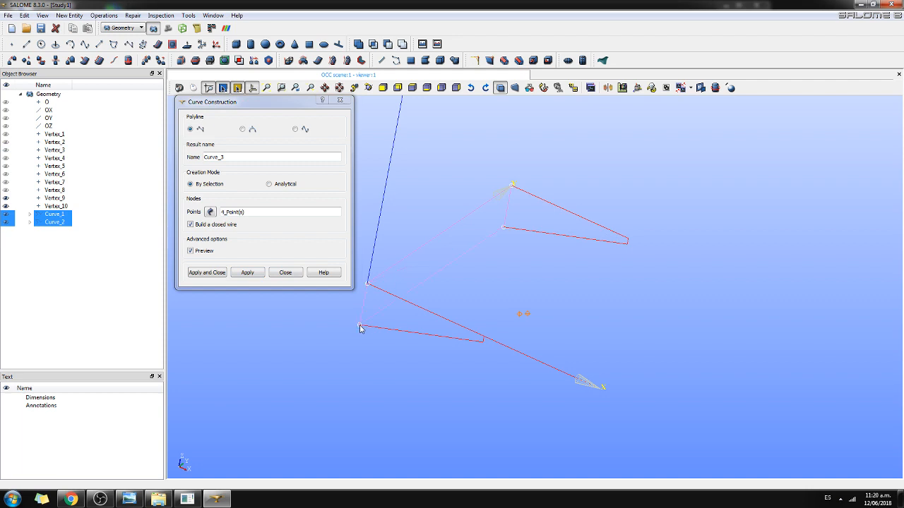
click(247, 273)
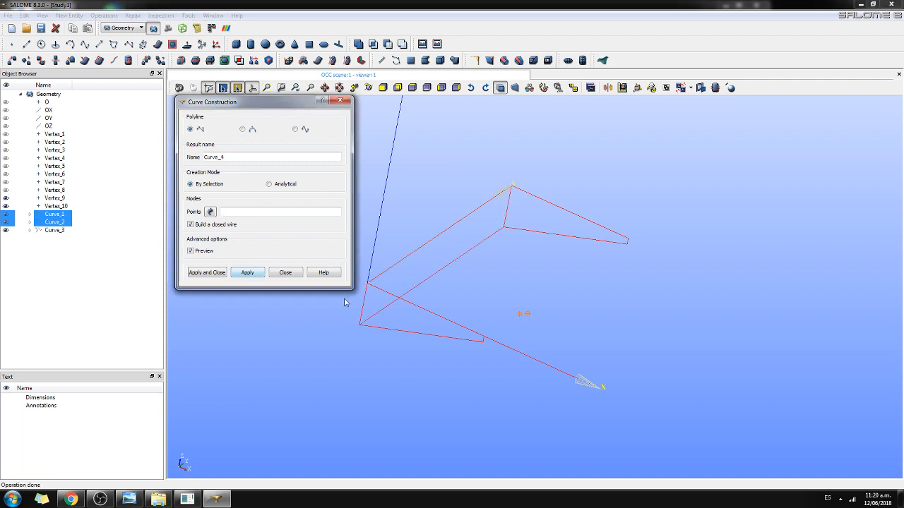
- Build a closed polyline through the four corners of the shallow side face at X = 20
click(485, 339)
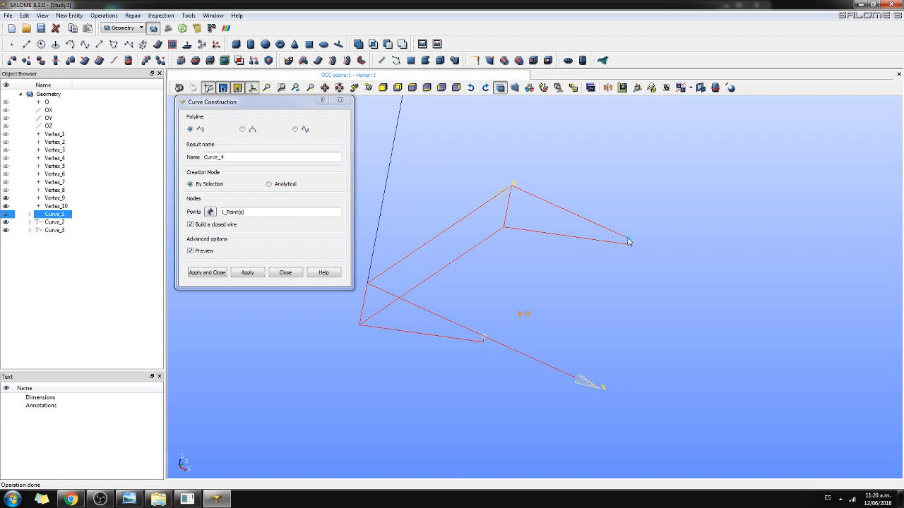
shift+click(629, 243)
shift+click(485, 343)
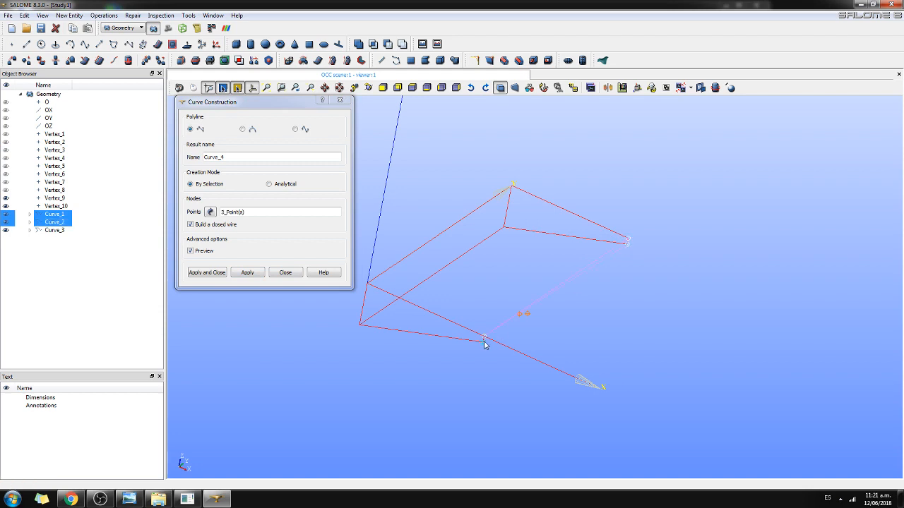
click(247, 273)
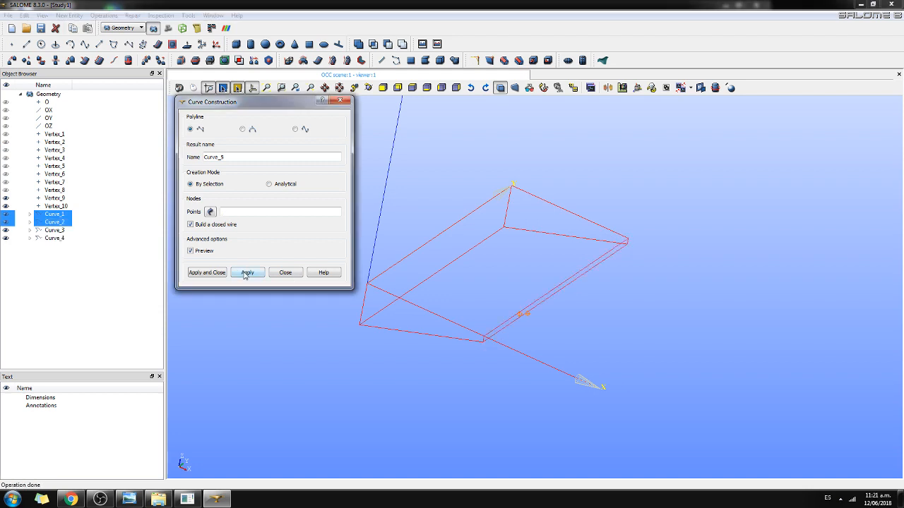
- Build a closed polyline through the four upper corners to outline the water surface at Z = 0
click(368, 285)
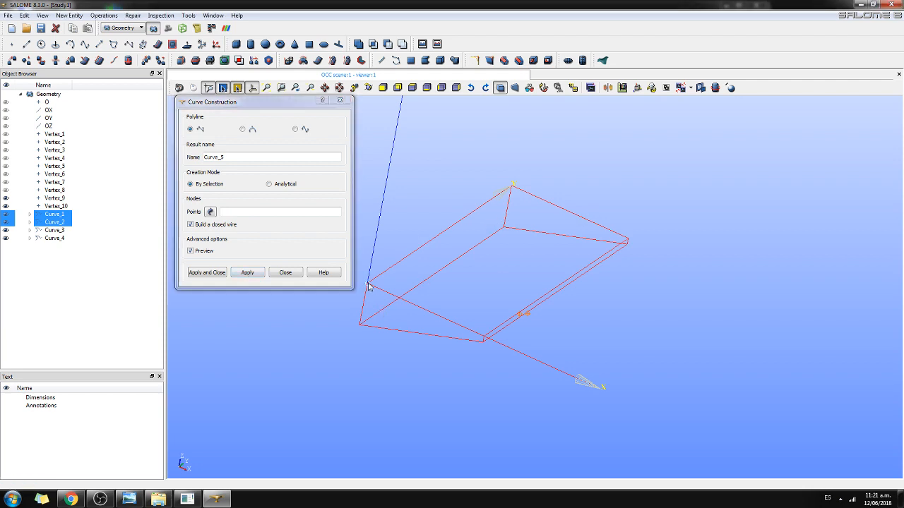
click(484, 339)
click(629, 242)
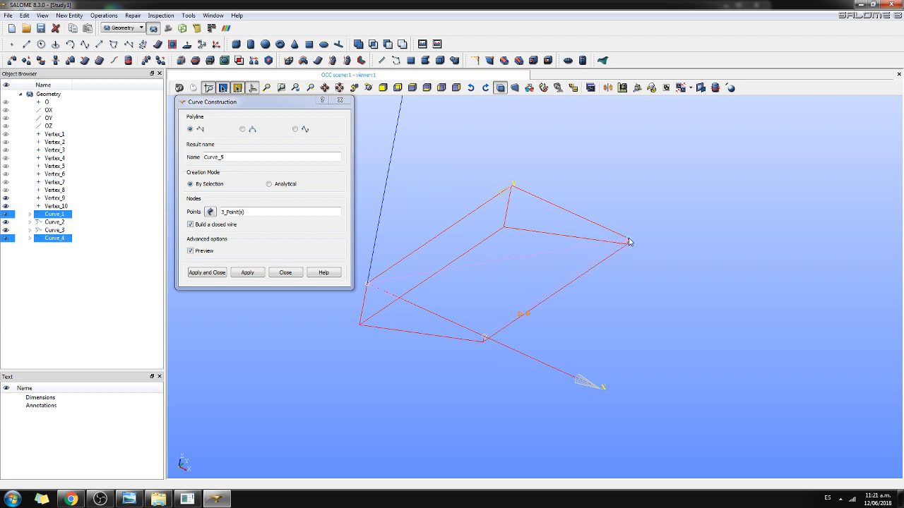
click(514, 188)
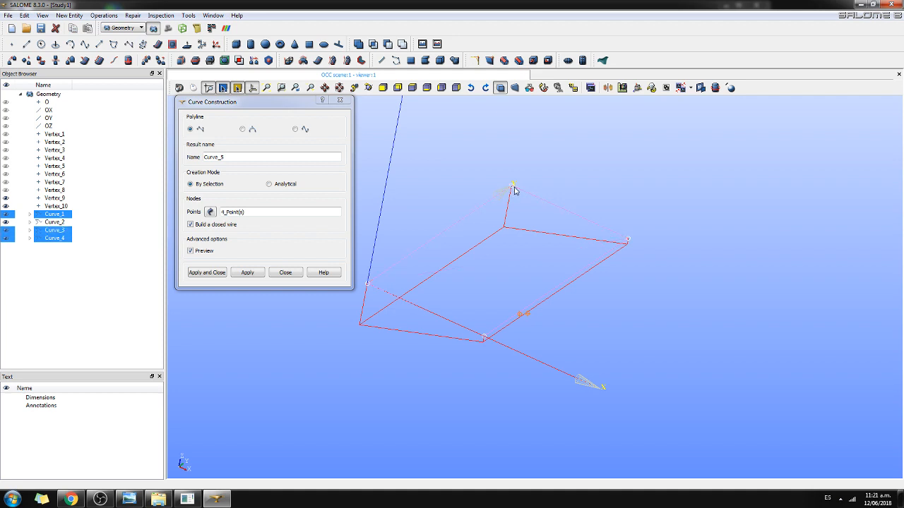
click(260, 275)
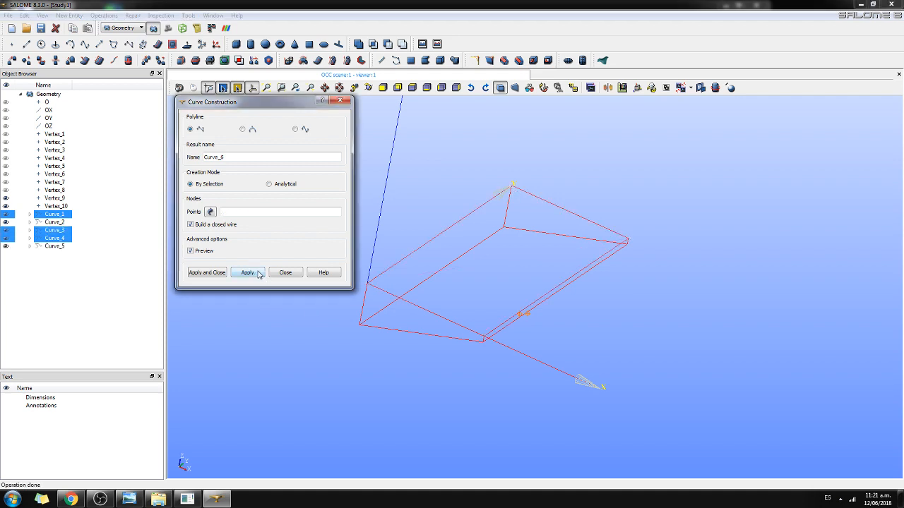
- Build a closed polyline through the four lower corners to outline the sloping bottom face, and finish the curve construction
click(367, 92)
drag(623, 355, 627, 259)
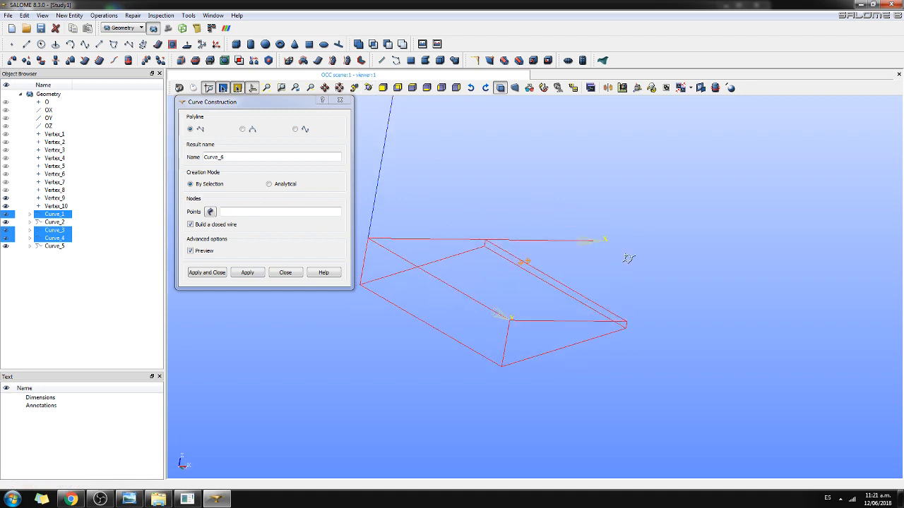
click(362, 287)
shift+click(502, 366)
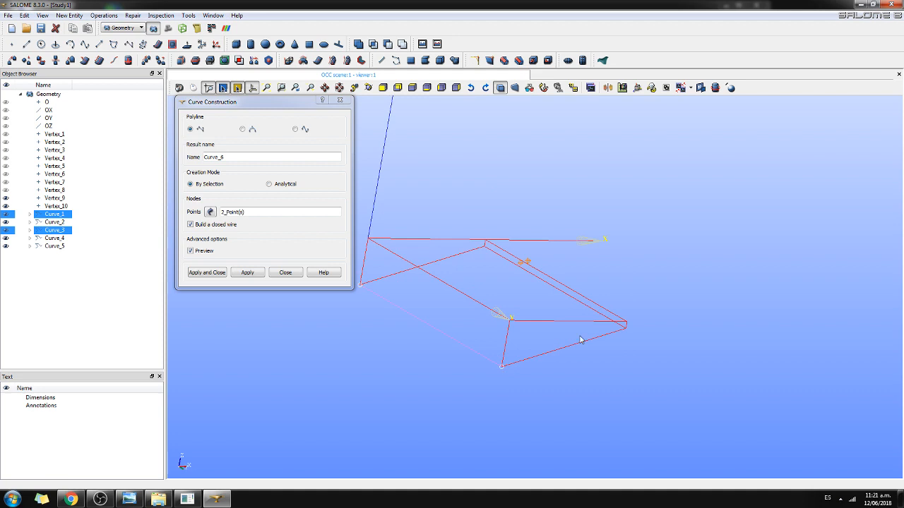
shift+click(626, 328)
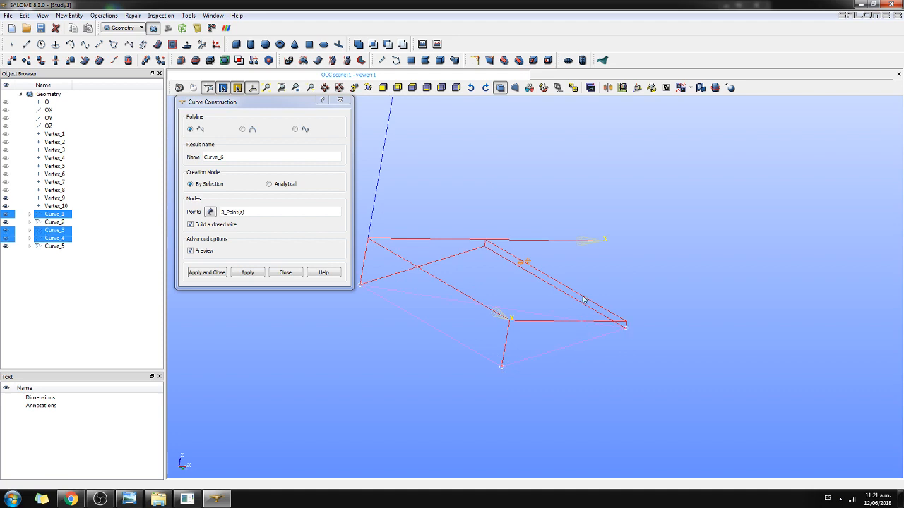
shift+click(486, 246)
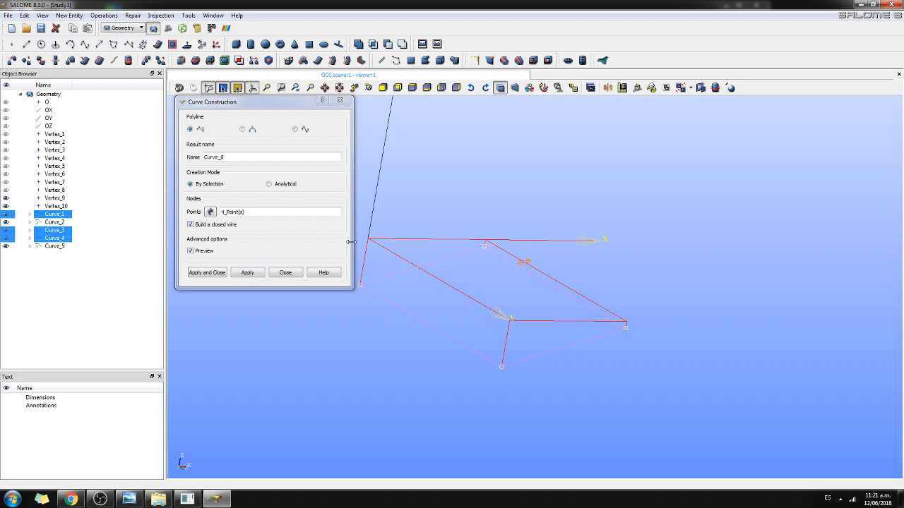
click(245, 271)
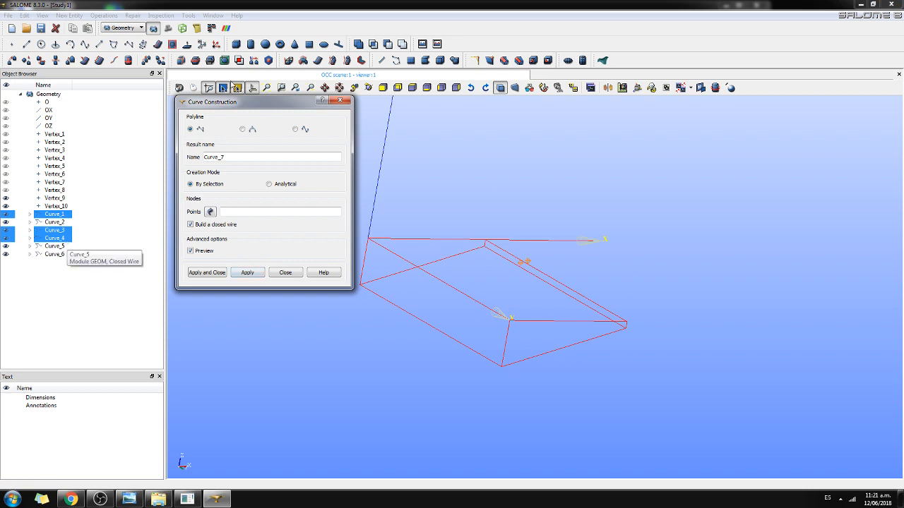
click(340, 101)
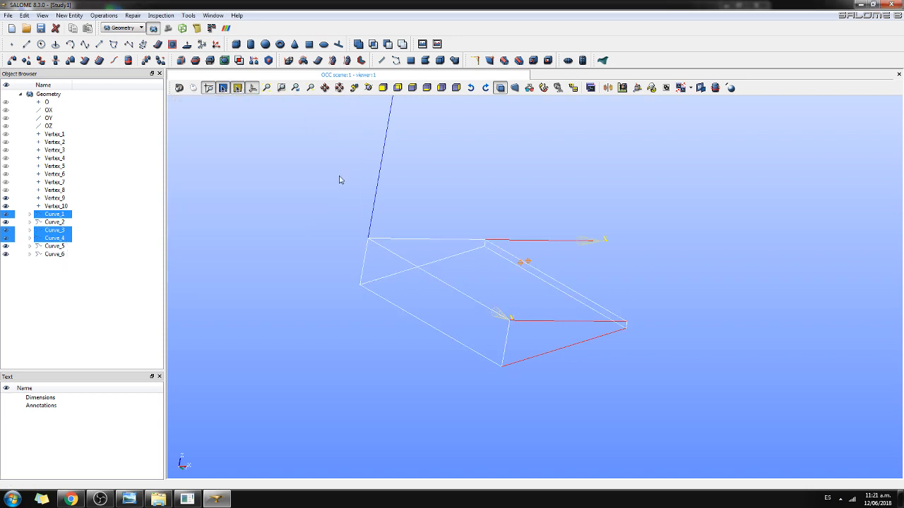
- Hide the two small box corner points, Vertex_9 and Vertex_10, in the 3D view
click(11, 205)
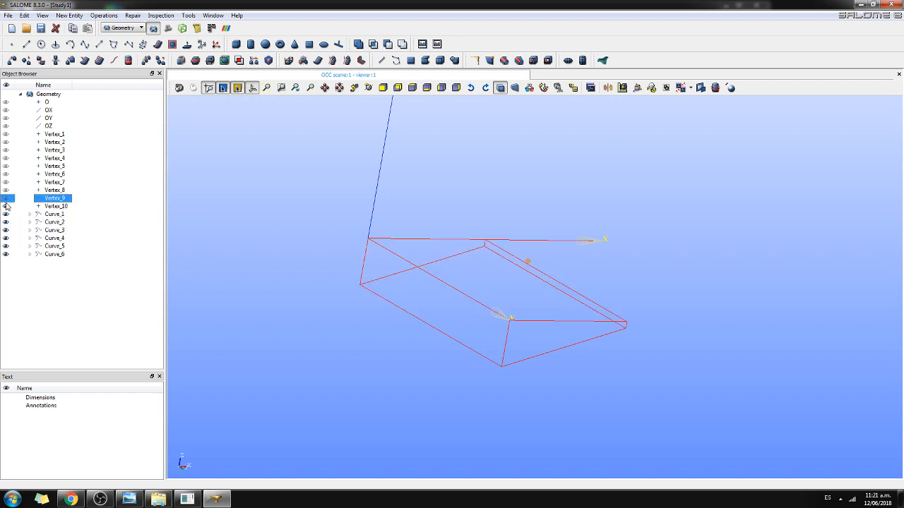
click(372, 86)
drag(436, 242, 434, 321)
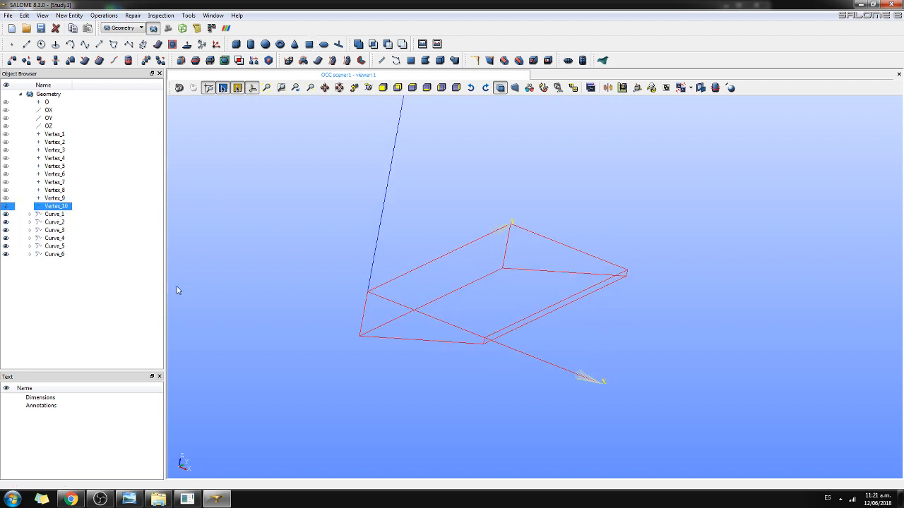
- Check the six face outlines by hiding all the curves and showing them again one at a time
click(5, 214)
click(5, 221)
click(5, 230)
click(5, 238)
click(6, 245)
click(5, 254)
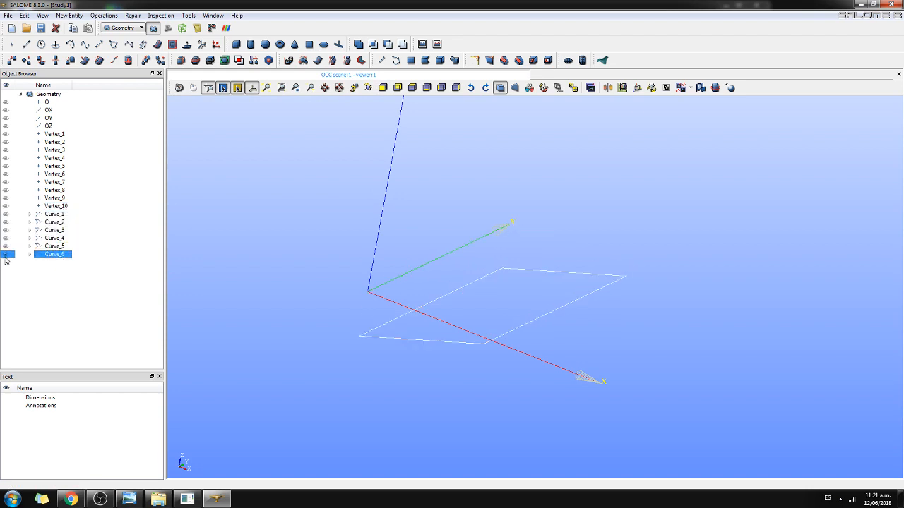
click(6, 214)
click(6, 222)
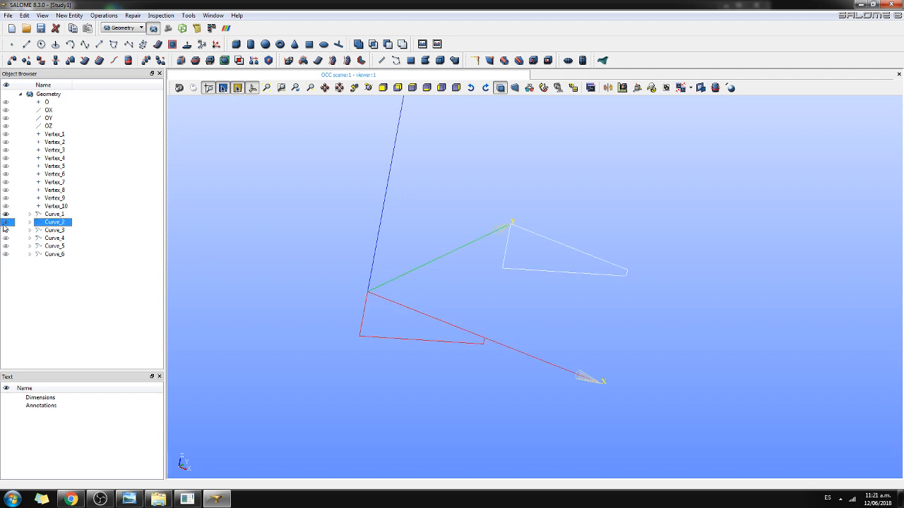
click(6, 230)
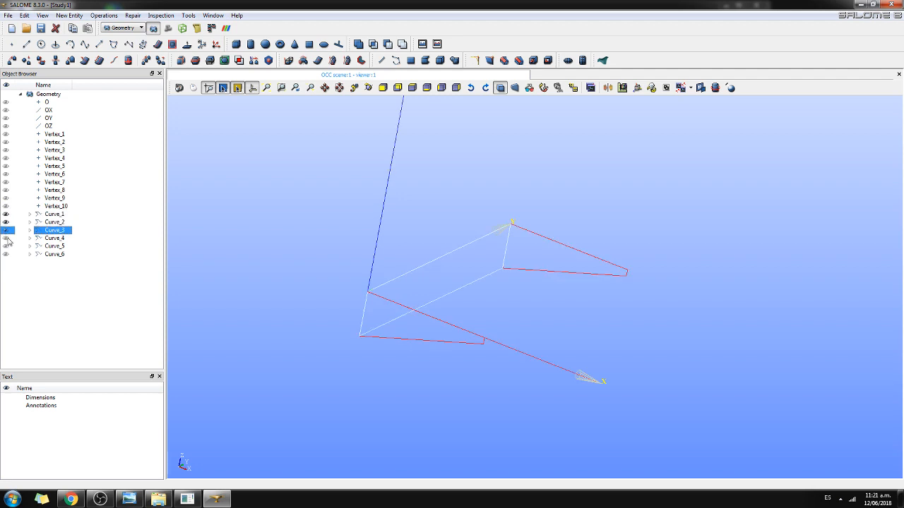
click(6, 238)
click(6, 246)
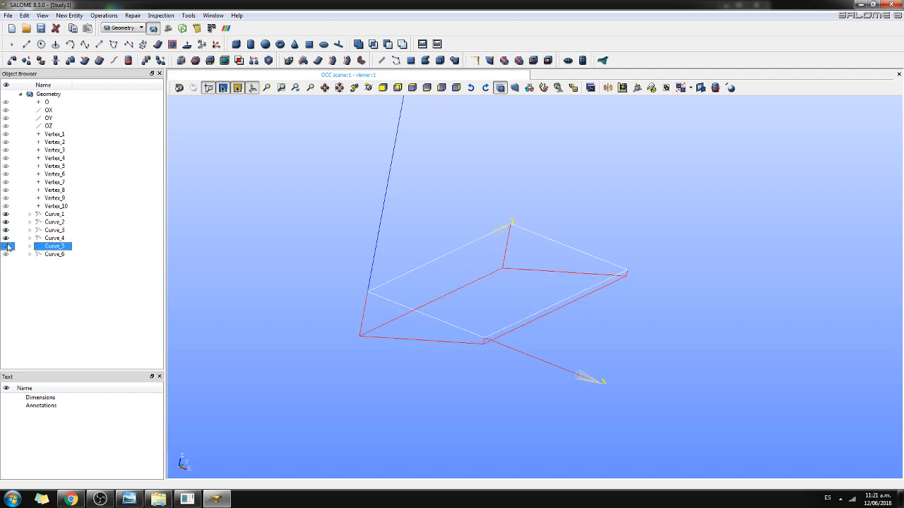
click(6, 254)
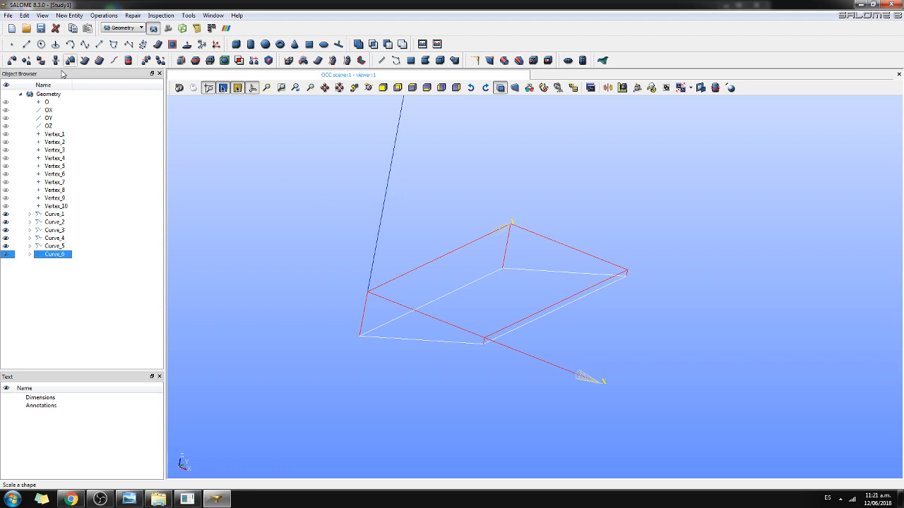
- Create separate planar faces from Curve_6, Curve_5 and Curve_4
click(410, 60)
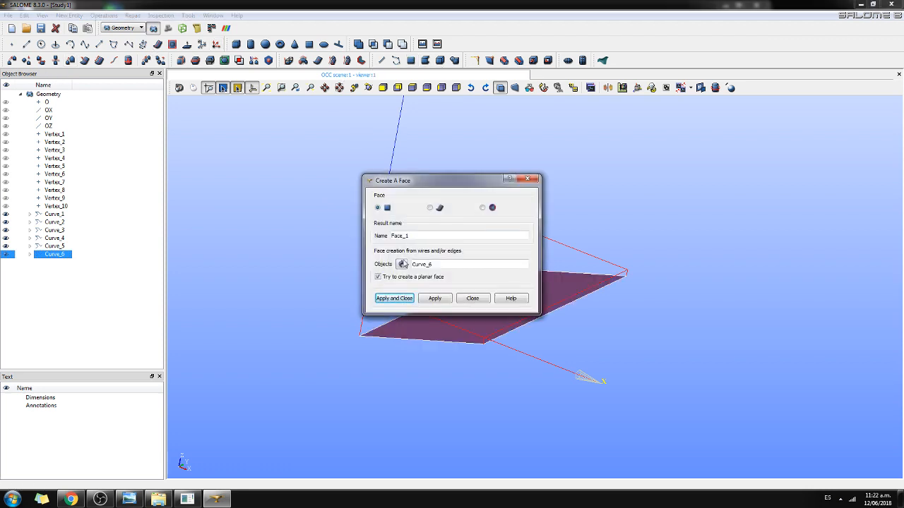
drag(455, 188, 310, 134)
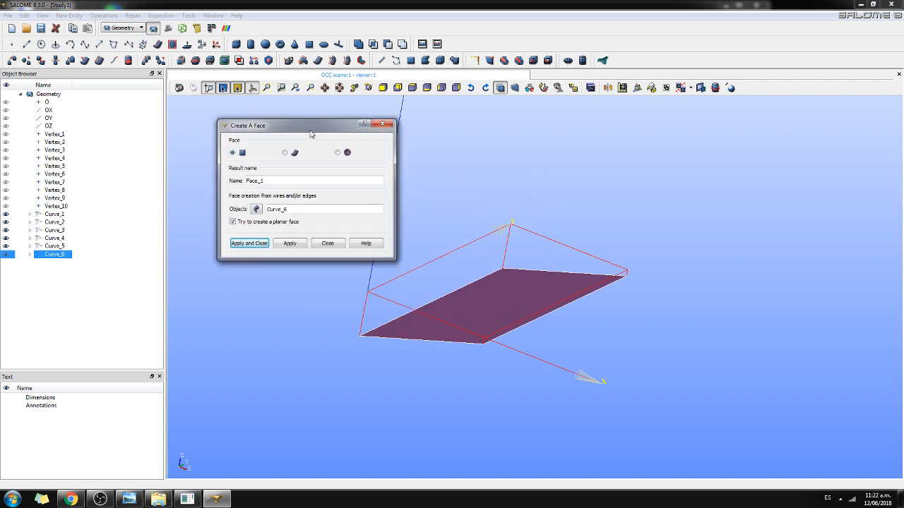
click(295, 245)
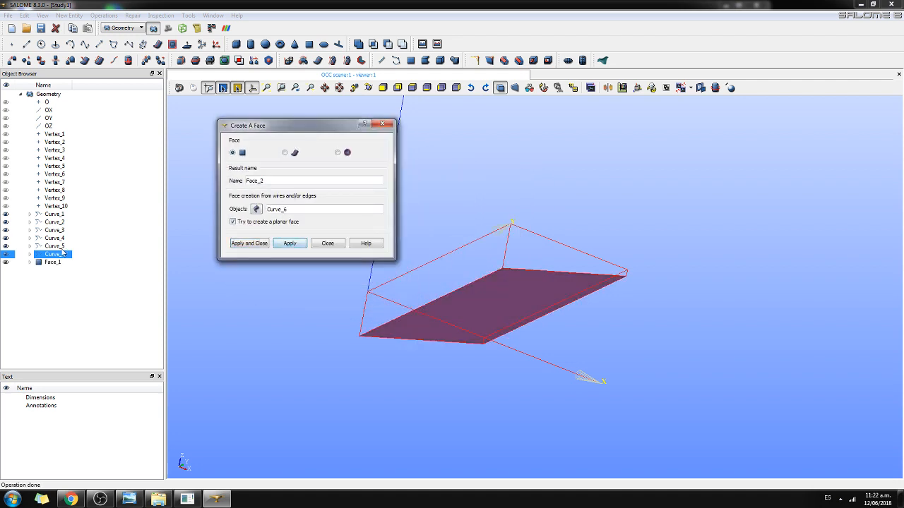
click(57, 247)
click(289, 243)
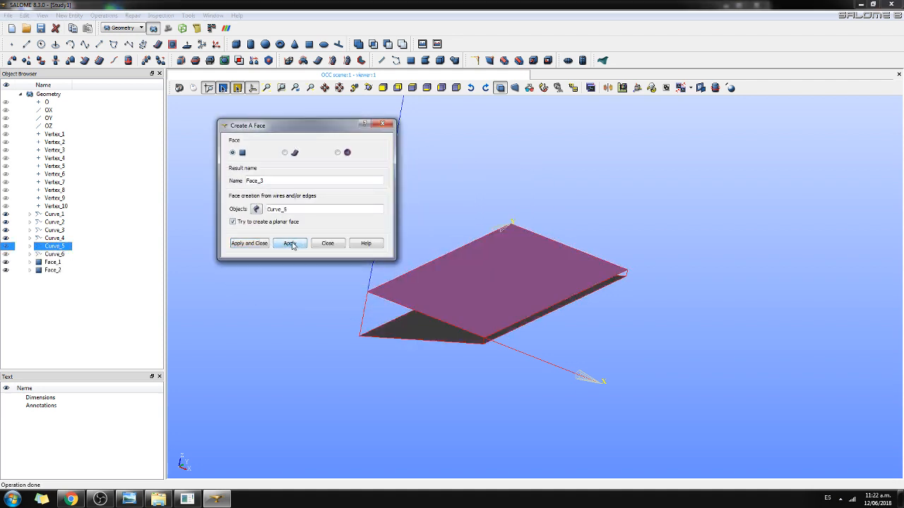
click(55, 239)
click(283, 244)
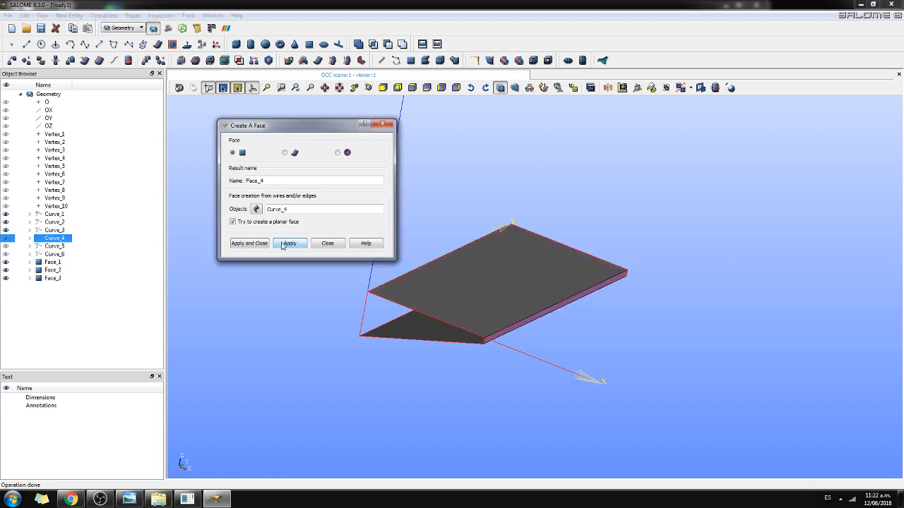
- Create separate planar faces from Curve_3, Curve_2 and Curve_1, and finish the face construction
click(65, 230)
click(285, 244)
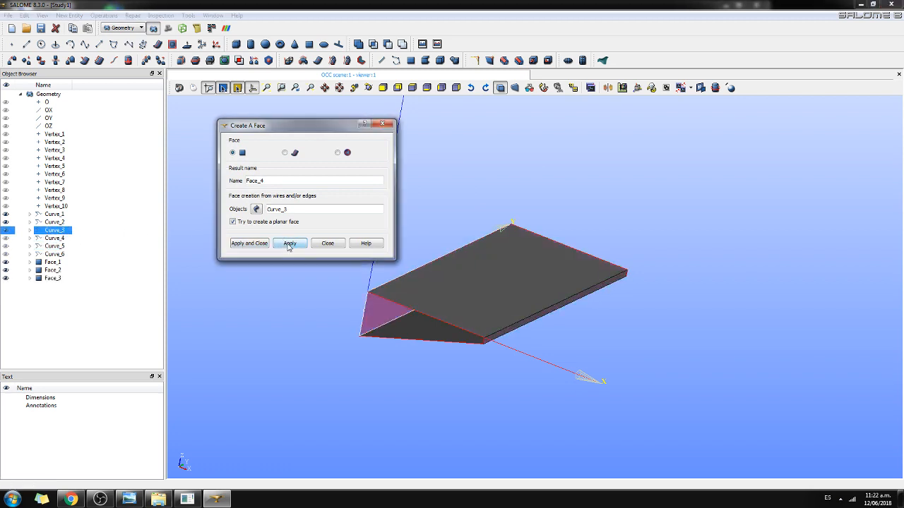
click(63, 223)
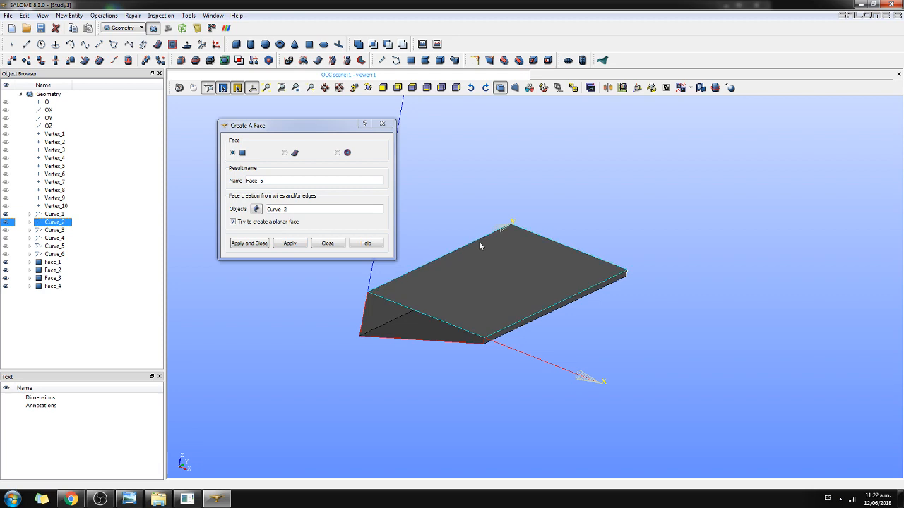
click(281, 247)
click(26, 214)
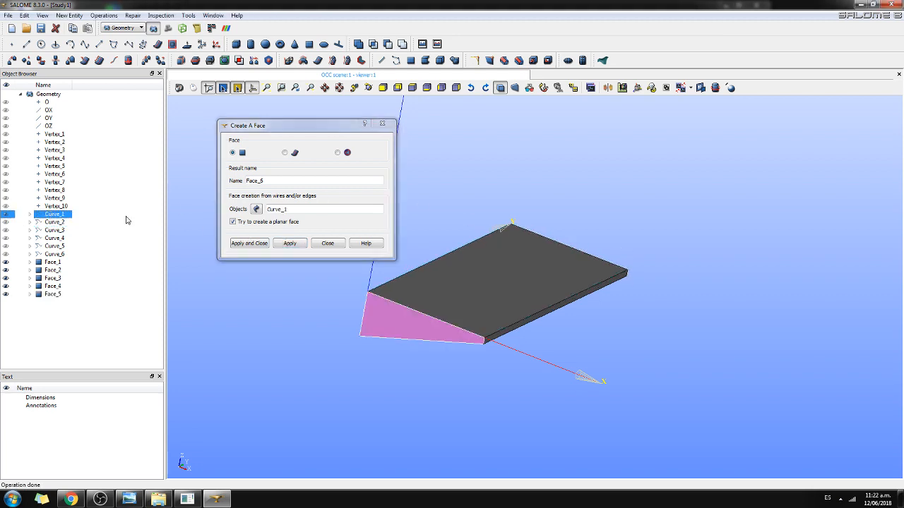
click(260, 244)
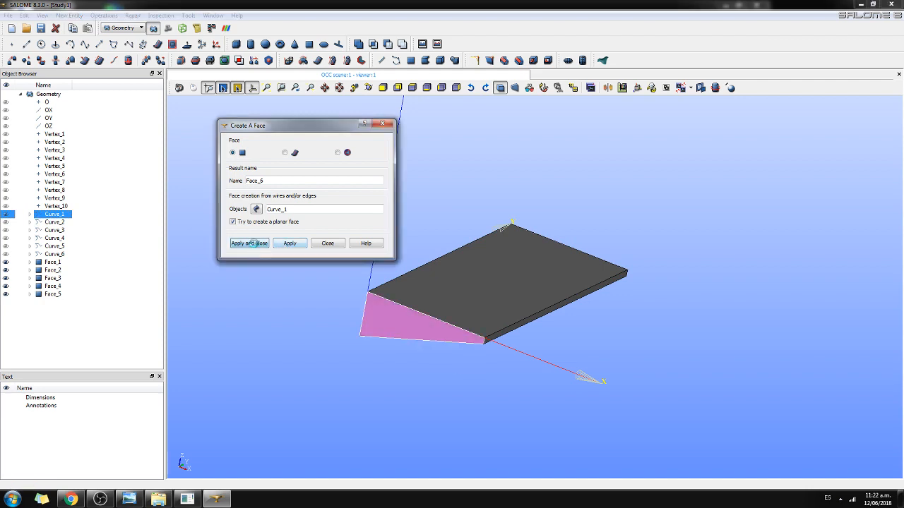
- Build a shell from the six faces, Face_1 to Face_6
click(53, 262)
key(shift+Down)
key(shift+Down)
key(shift+Down)
key(shift+Down)
key(shift+Down)
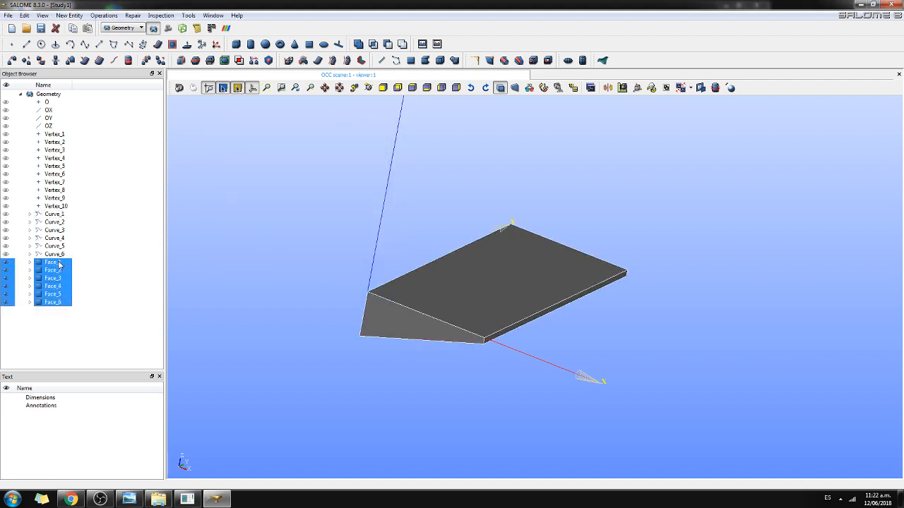
click(367, 87)
drag(424, 186, 216, 240)
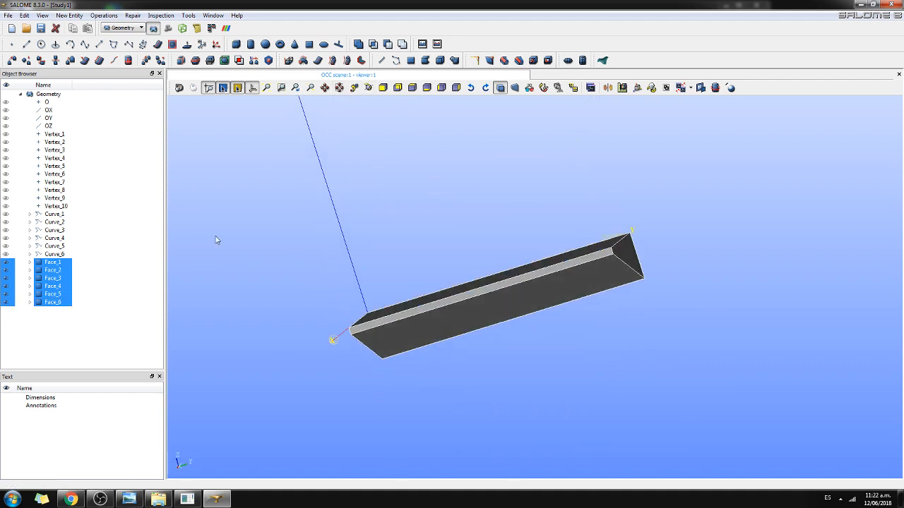
click(425, 60)
click(394, 292)
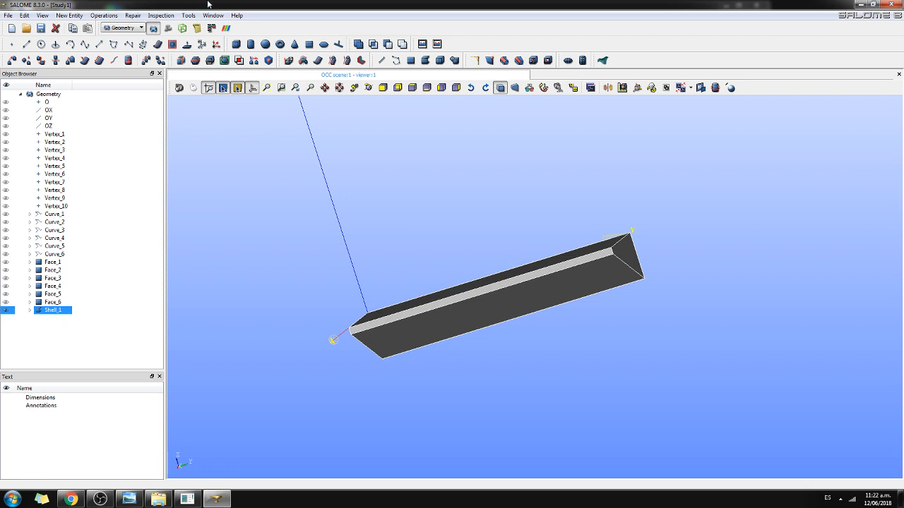
- Build a single solid from Shell_1 and inspect its sides and upper face
click(439, 60)
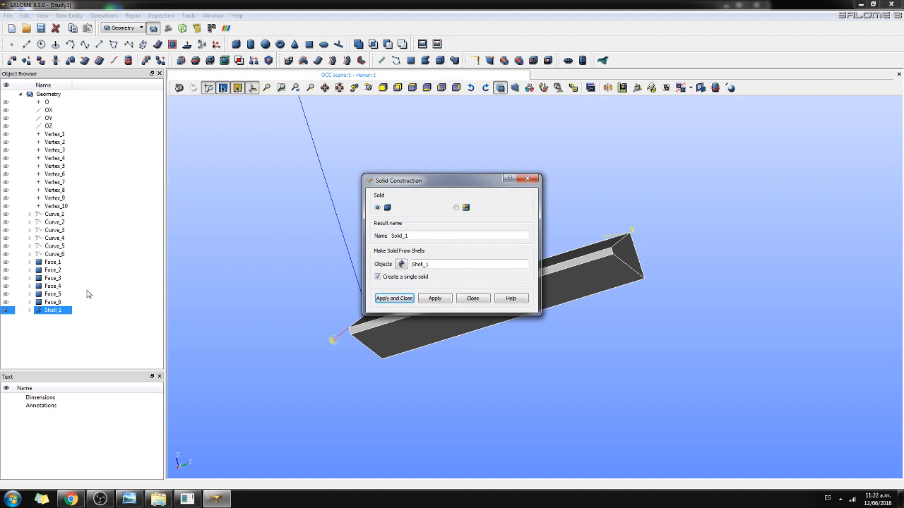
click(392, 299)
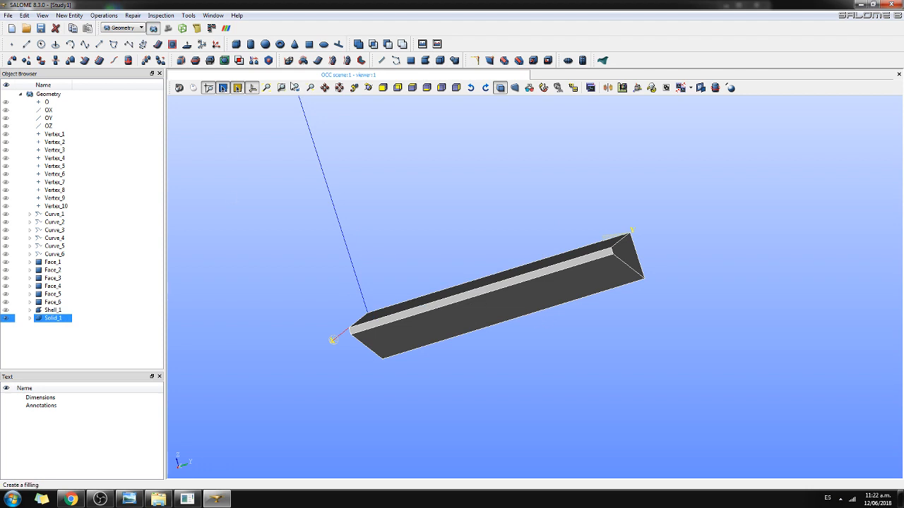
click(369, 87)
drag(445, 312, 585, 289)
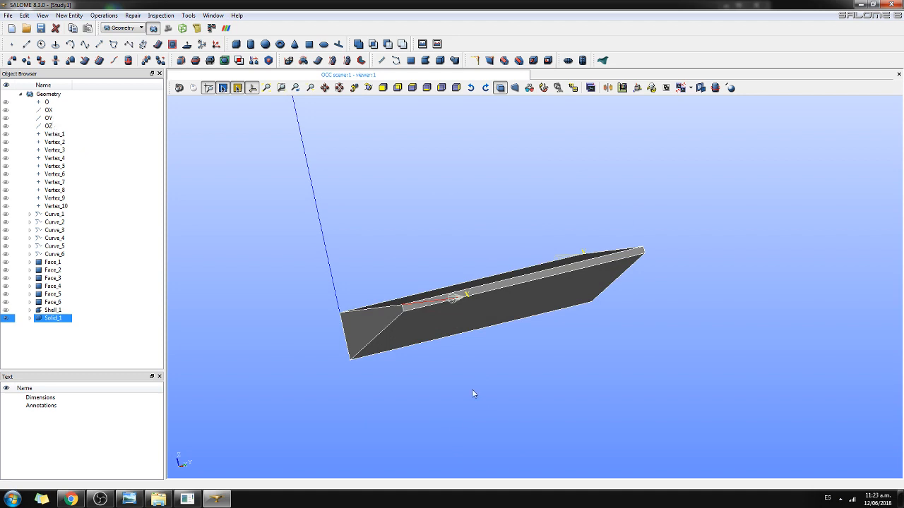
click(369, 88)
drag(449, 283, 517, 335)
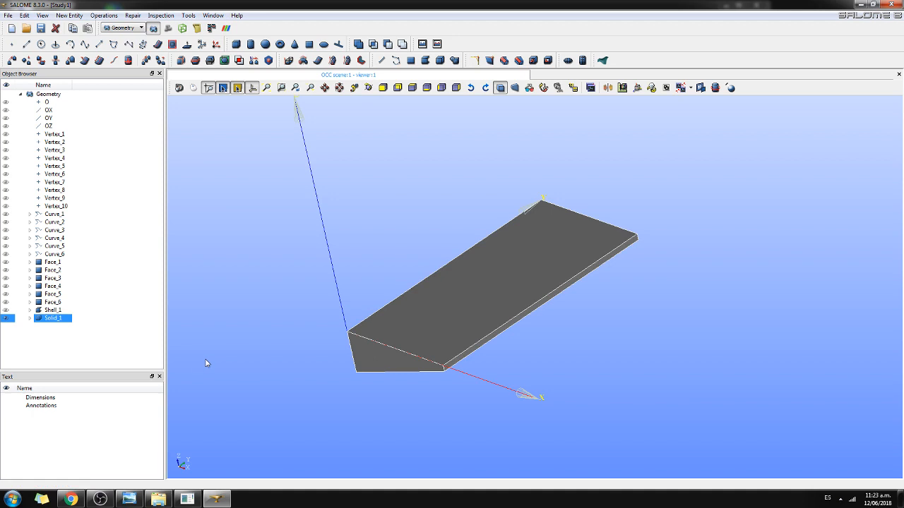
- Show the two box corner points, Vertex_10 and Vertex_9, in the 3D view
click(5, 205)
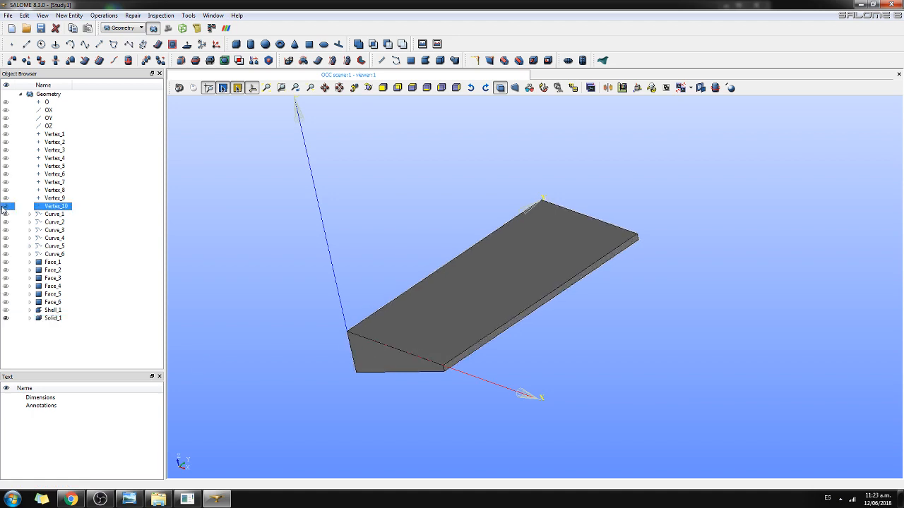
click(6, 198)
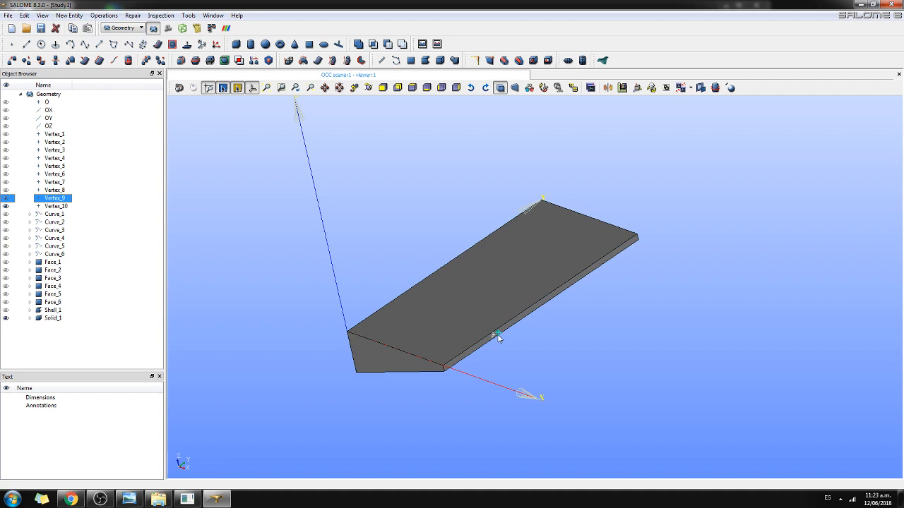
scroll(498, 361, up, 5)
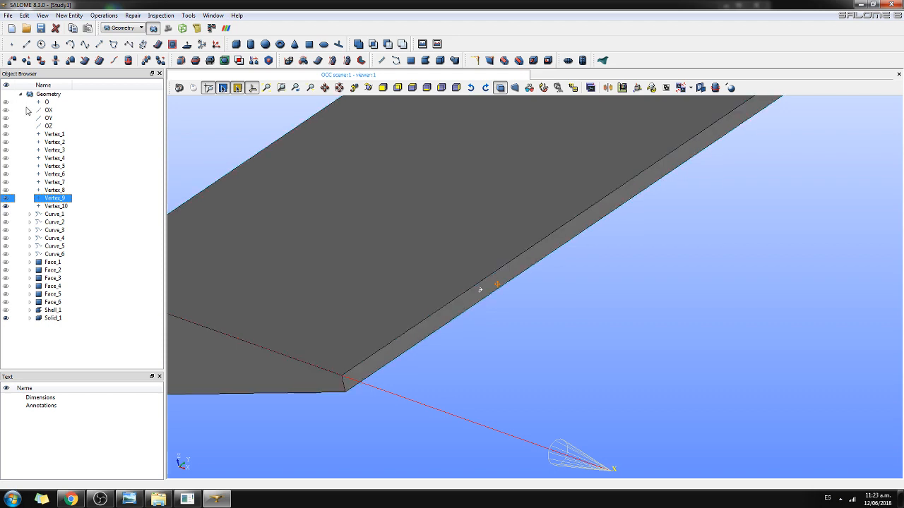
click(241, 46)
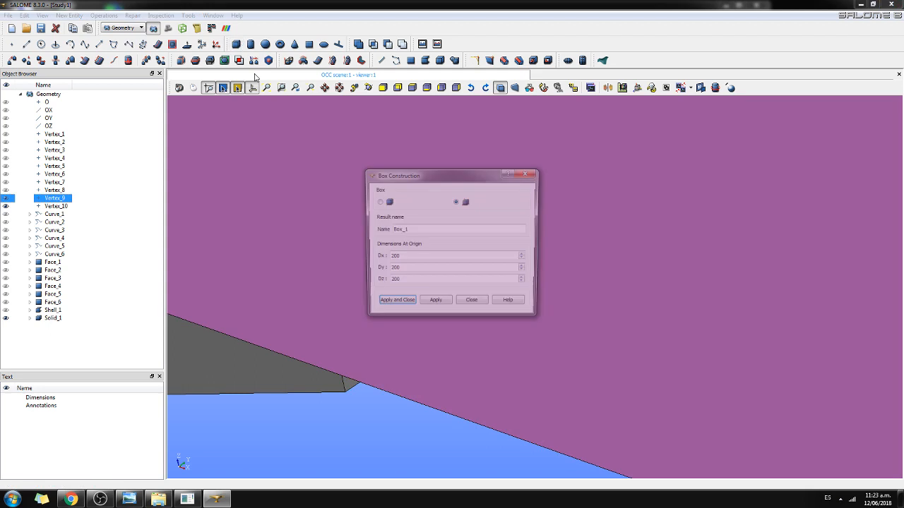
click(531, 173)
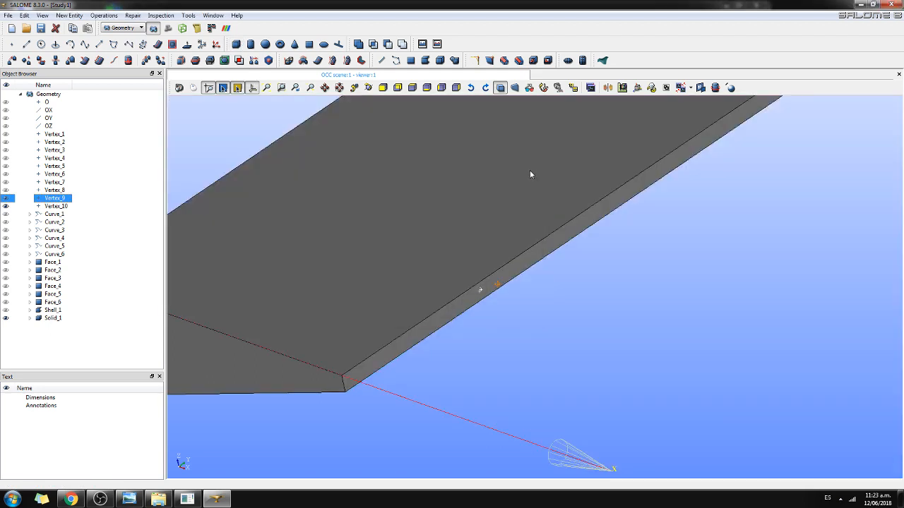
click(439, 61)
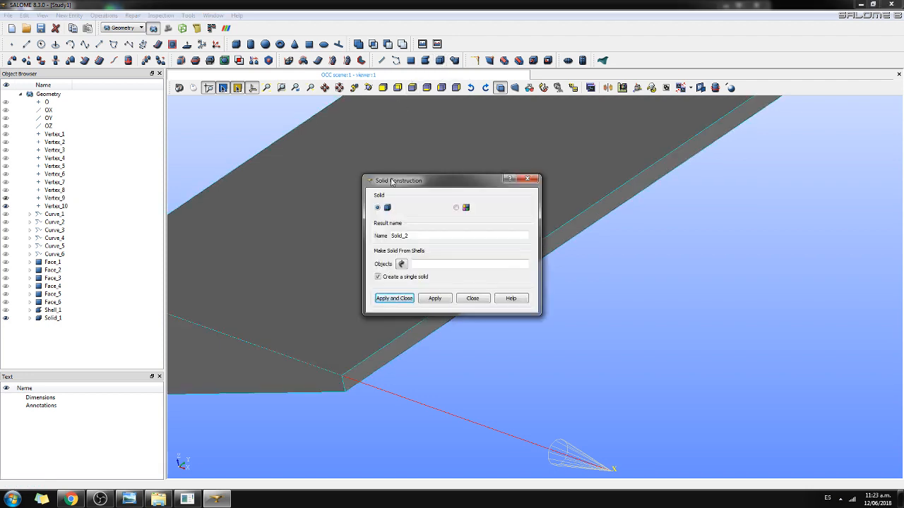
click(527, 179)
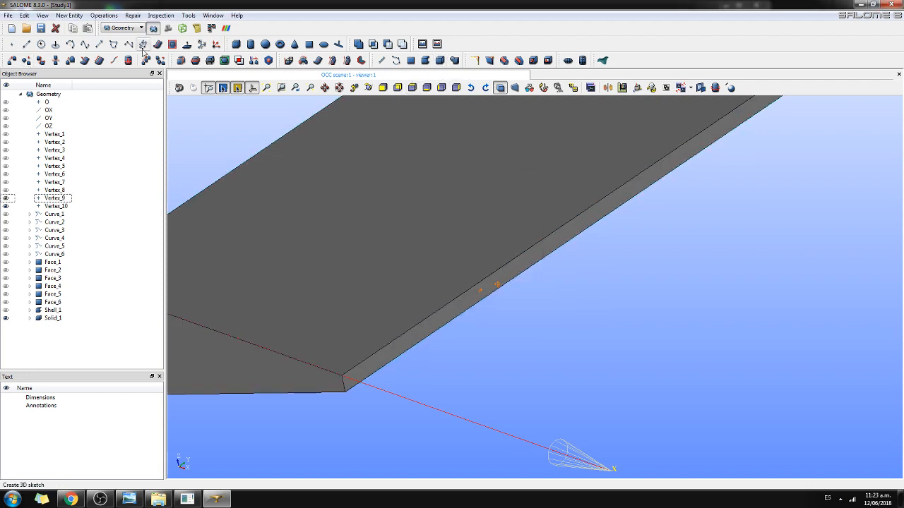
- Build a box from two diagonal points, with Vertex_9 as Point 1 and Vertex_10 as Point 2
click(236, 45)
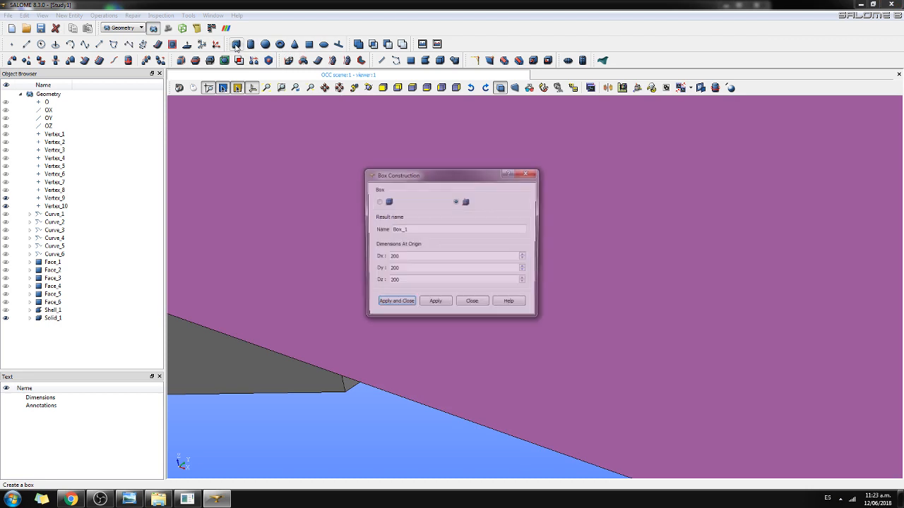
click(378, 202)
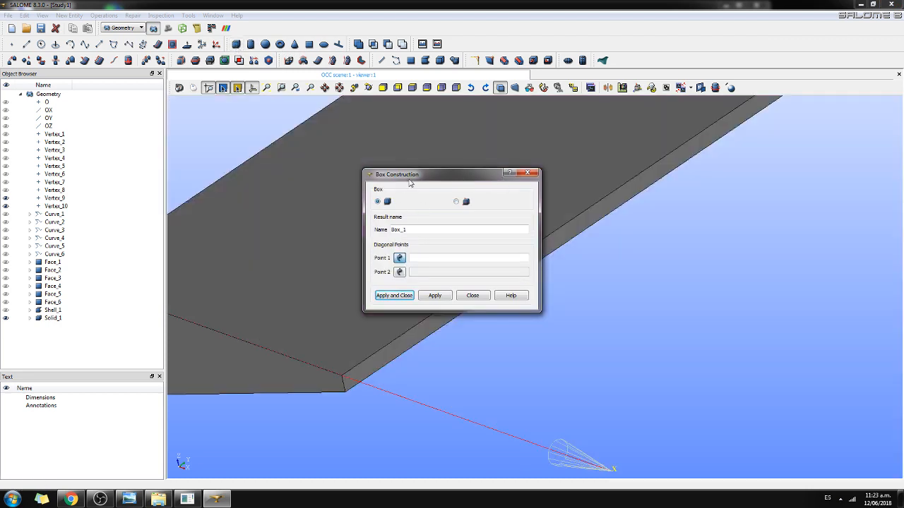
drag(429, 170, 319, 121)
drag(441, 131, 267, 100)
click(55, 198)
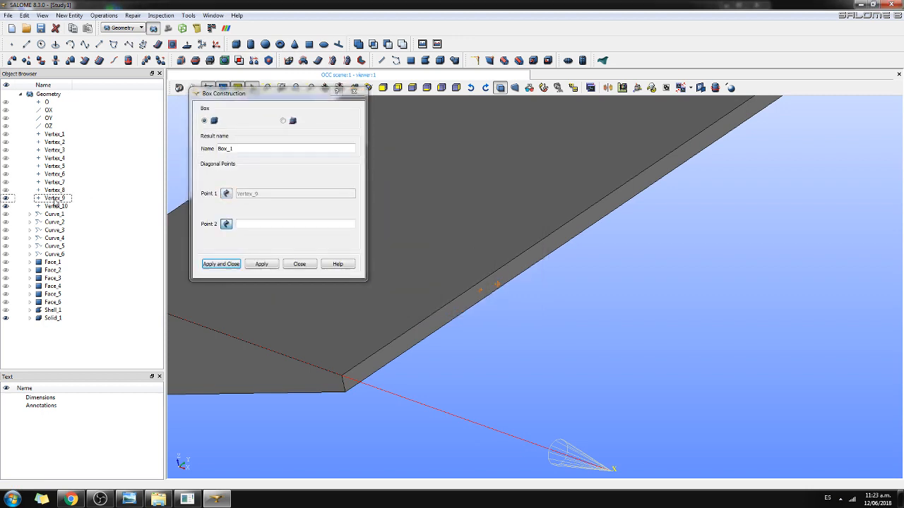
click(223, 227)
click(58, 206)
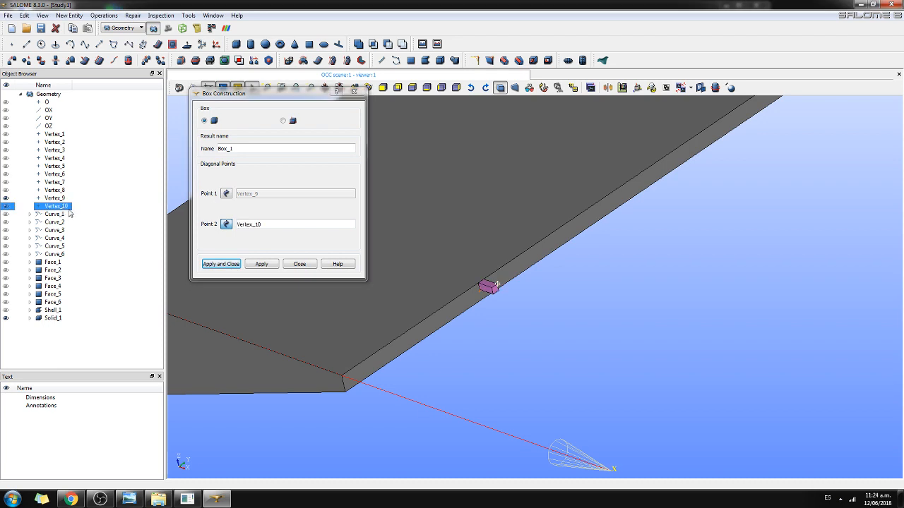
click(230, 264)
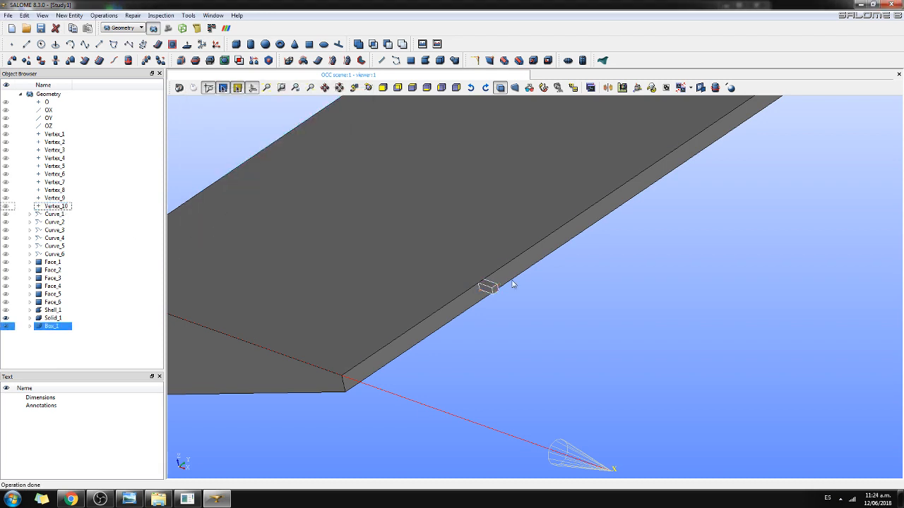
- Check Solid_1 and Box_1 by hiding and showing each of them in turn
scroll(466, 307, down, 5)
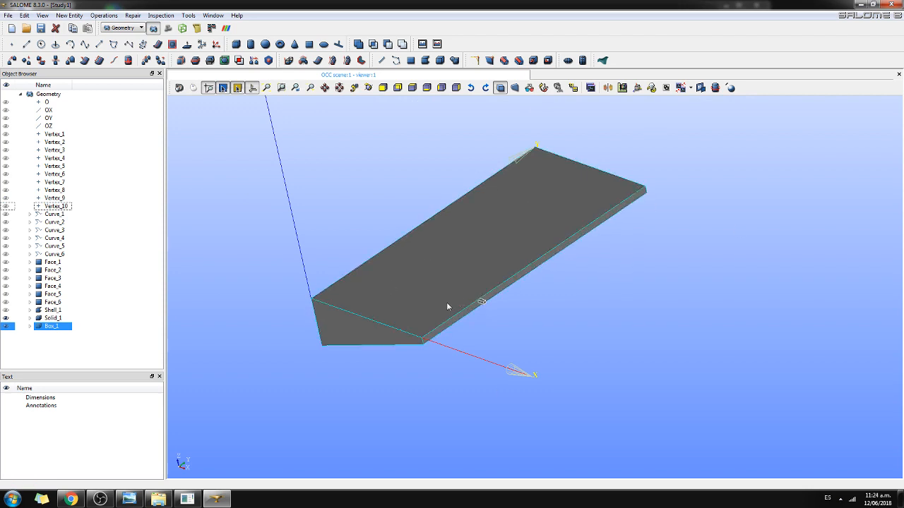
ctrl+click(54, 319)
click(48, 326)
click(6, 319)
click(5, 319)
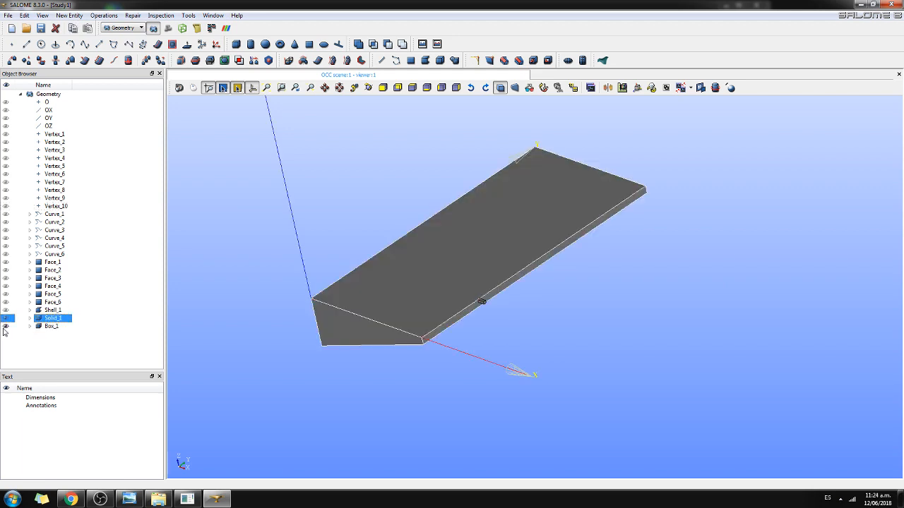
click(6, 327)
click(4, 326)
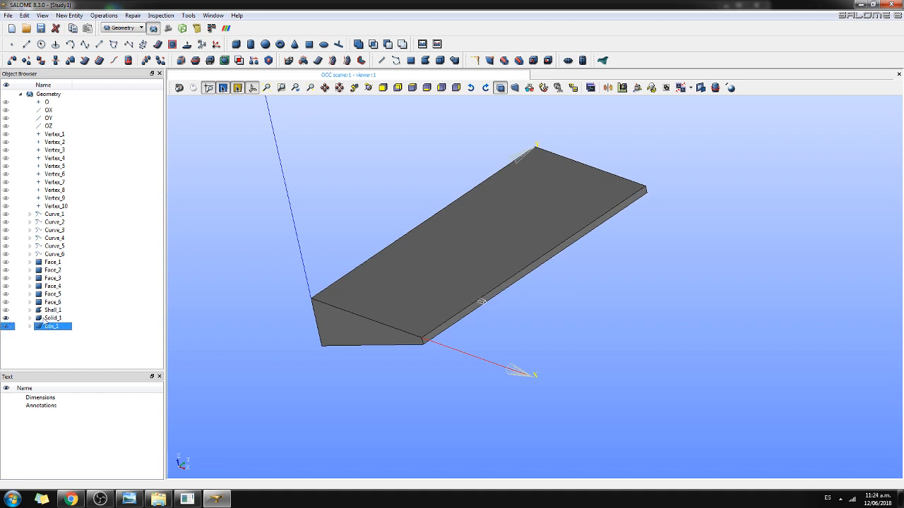
ctrl+click(48, 318)
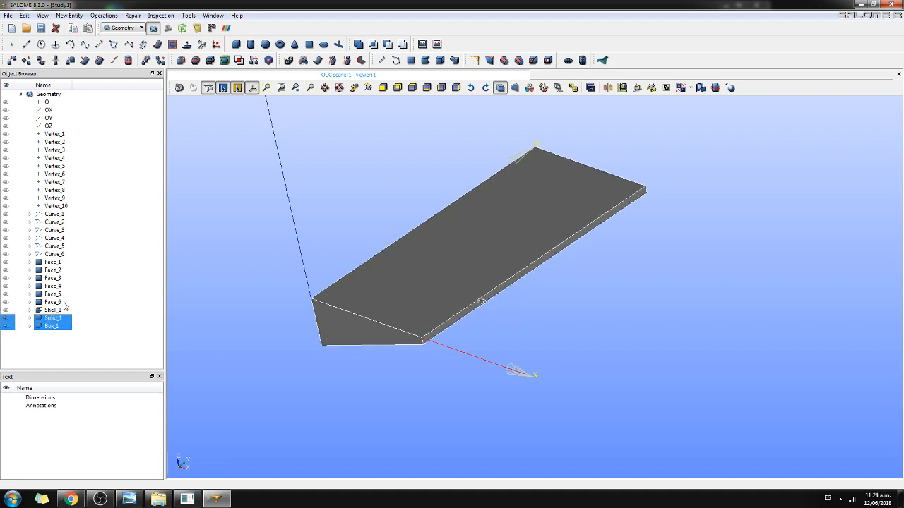
click(438, 62)
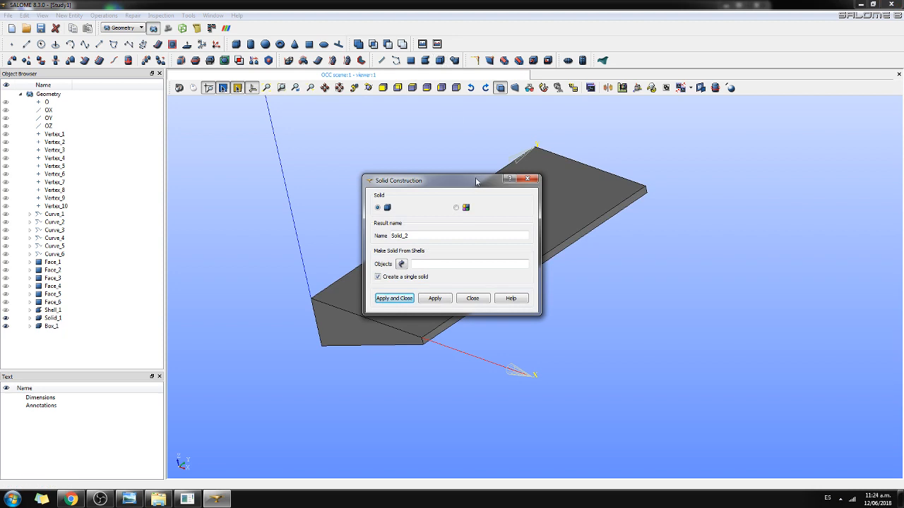
click(58, 320)
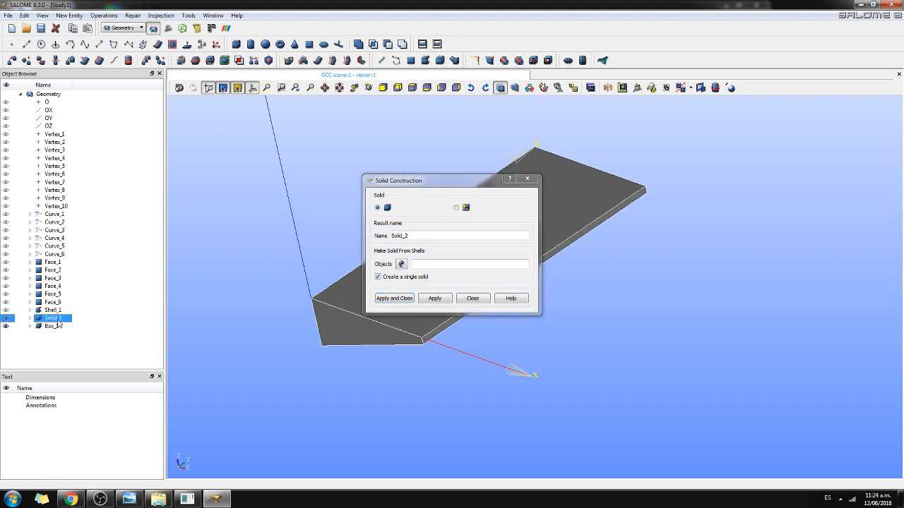
ctrl+click(55, 328)
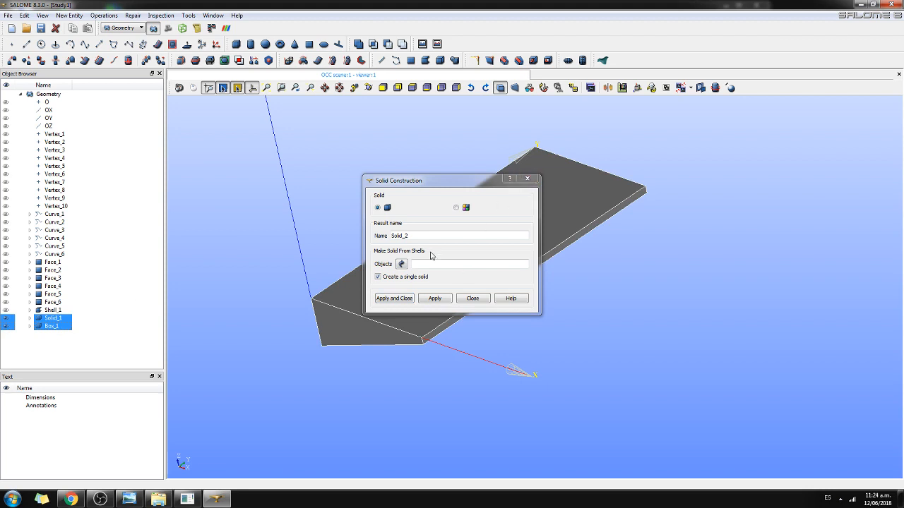
click(53, 320)
click(393, 298)
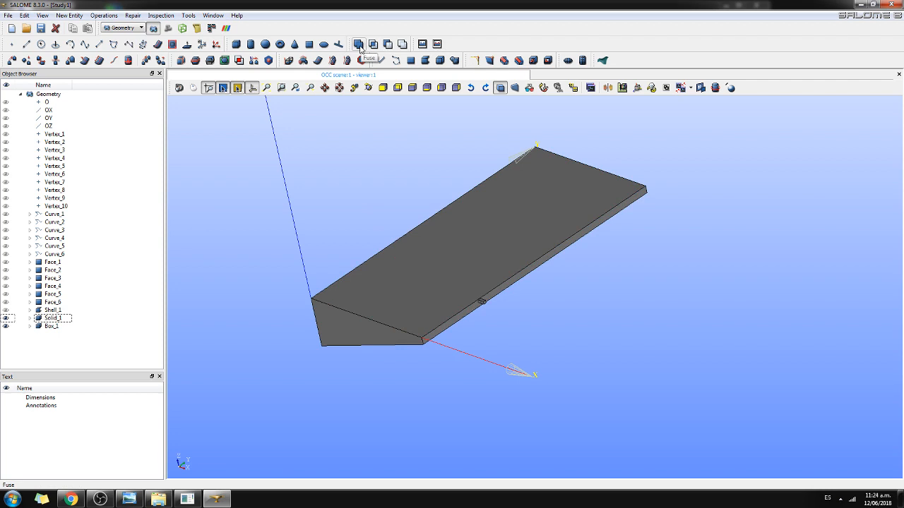
- Fuse Solid_1 and Box_1 into one object named Fuse_1, with self-intersection detection and extra-edge removal enabled
click(359, 45)
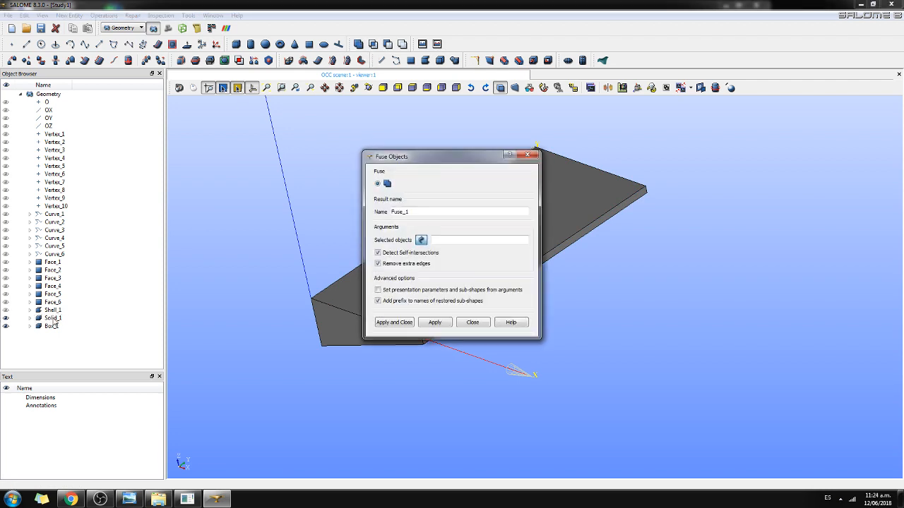
click(425, 240)
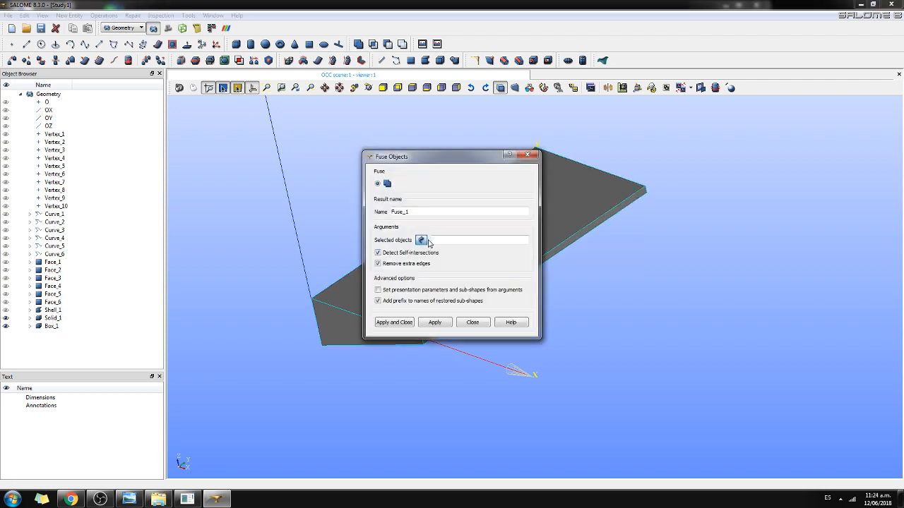
click(56, 325)
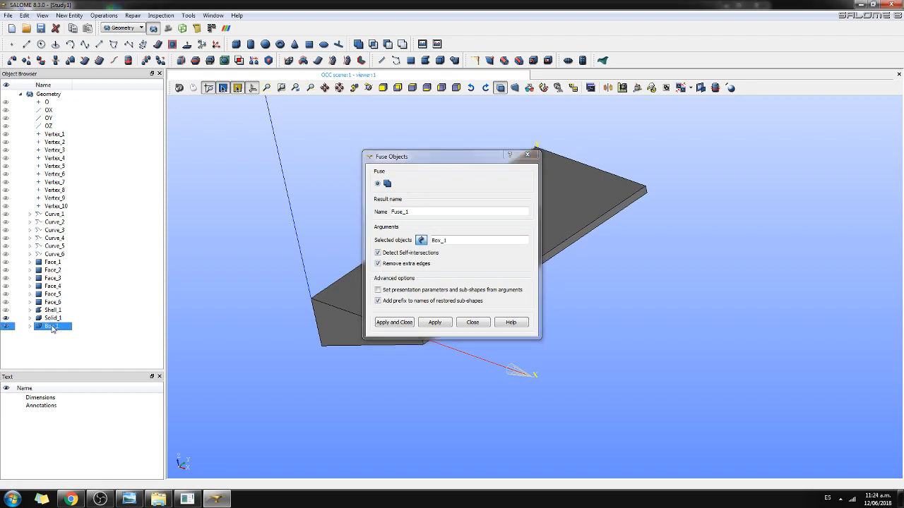
ctrl+click(59, 322)
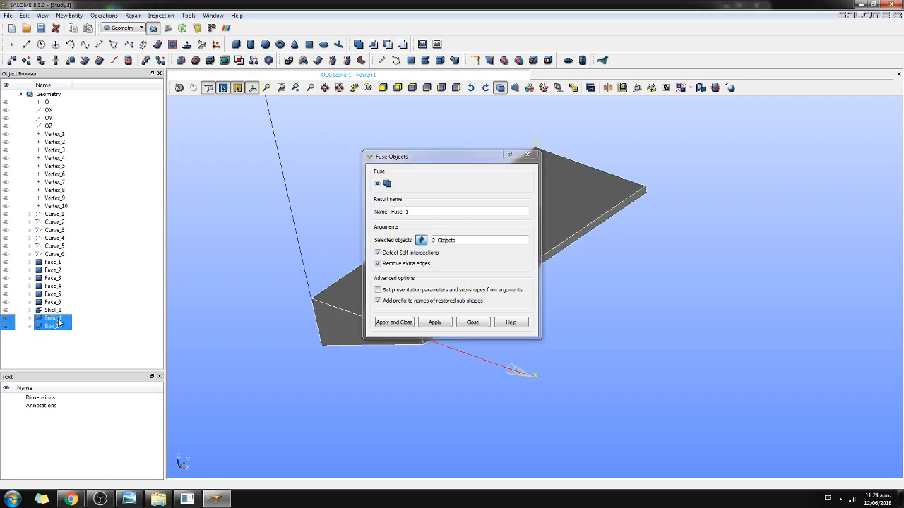
click(393, 322)
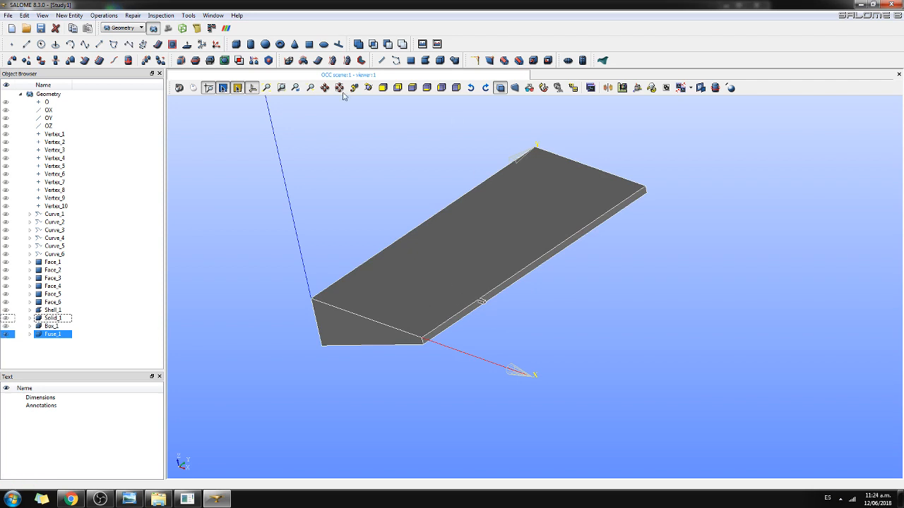
click(368, 88)
drag(466, 311, 543, 323)
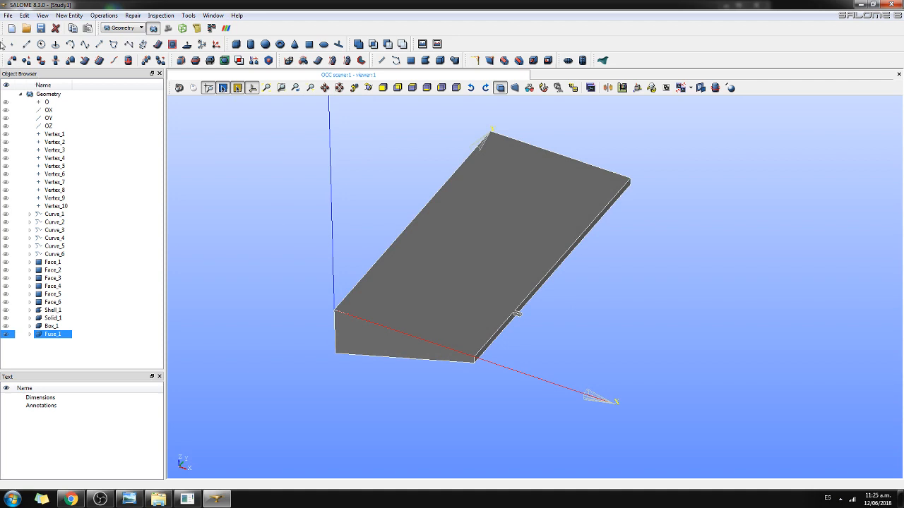
- Export Fuse_1 as a BREP file named Fuse_1 into the Hdf folder of ZonadeMezclaEfluenteMar, under Documents and Infohataris
click(8, 15)
mouse_move(58, 168)
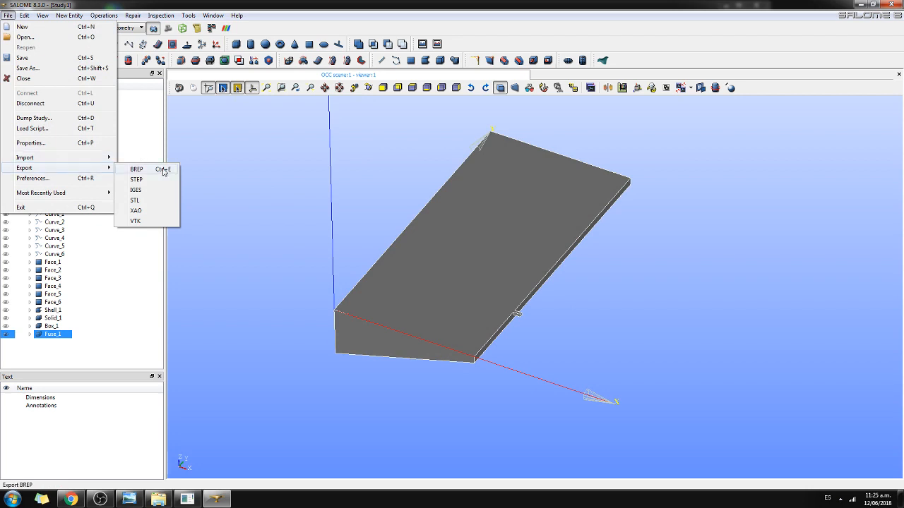
click(137, 170)
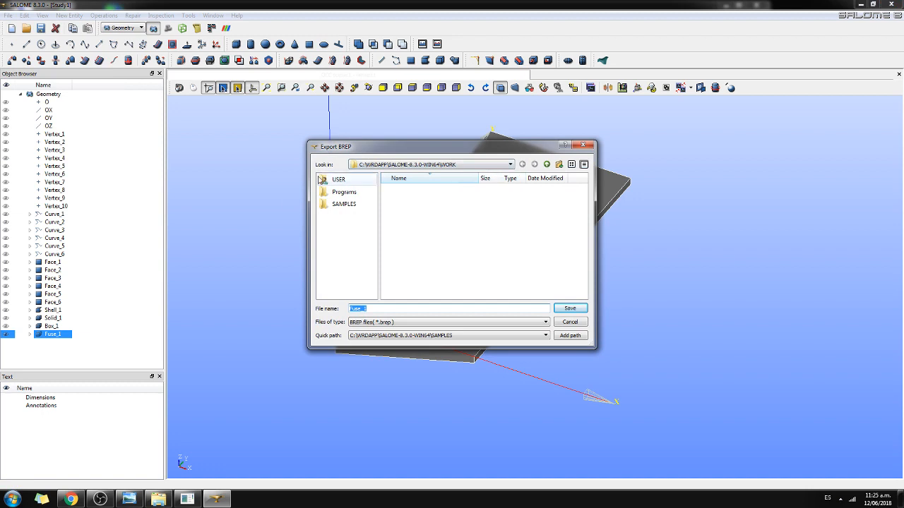
click(337, 180)
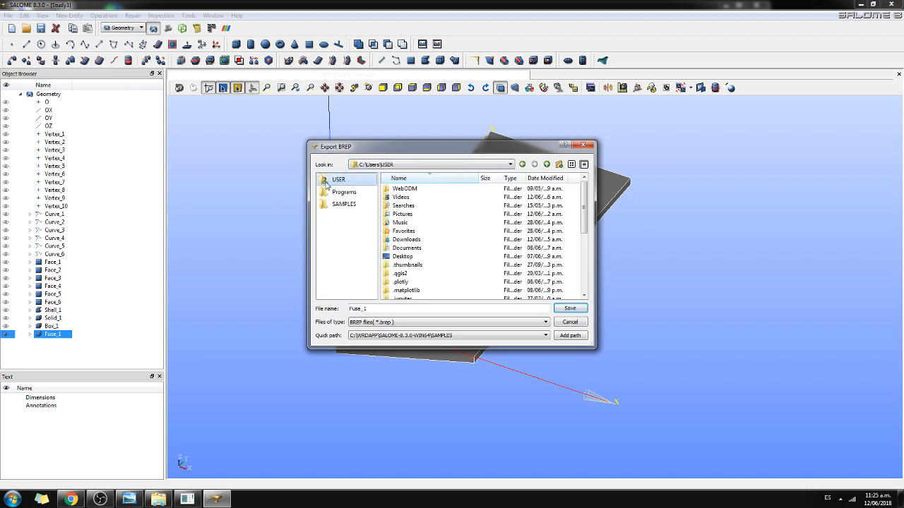
double_click(413, 249)
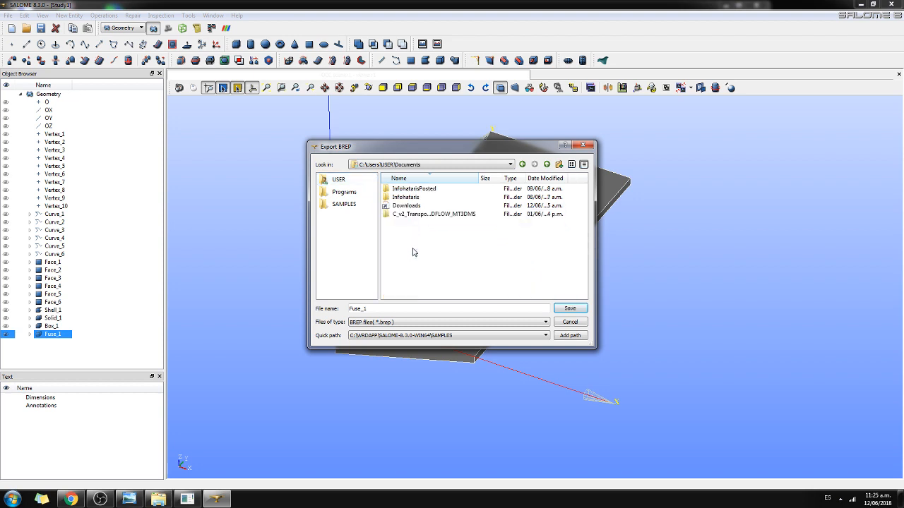
double_click(409, 197)
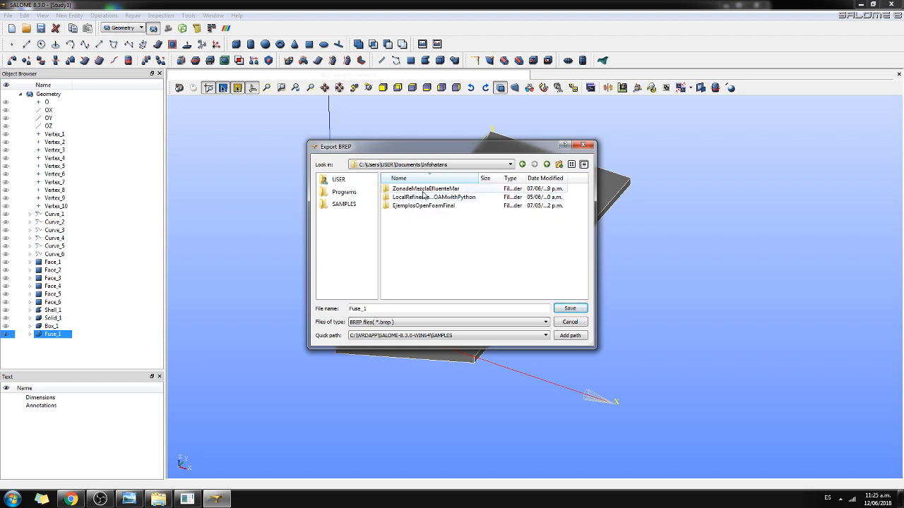
double_click(415, 199)
double_click(397, 200)
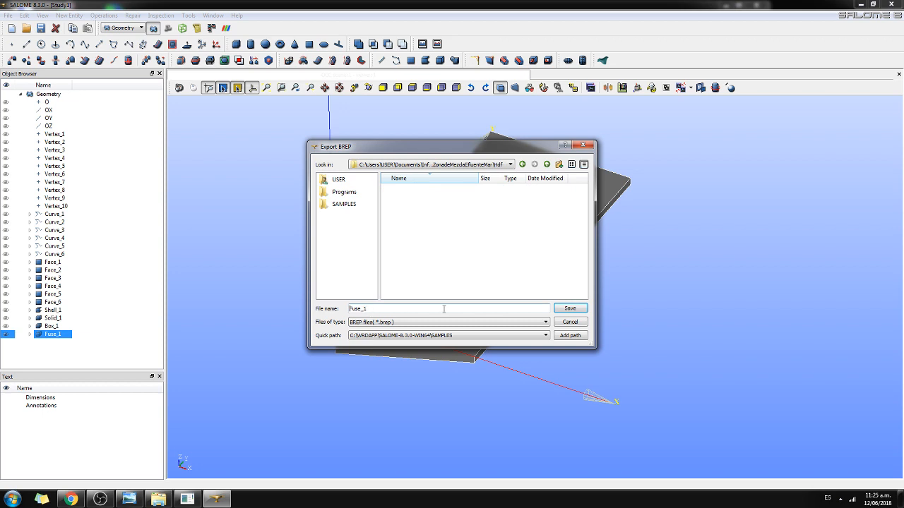
click(569, 308)
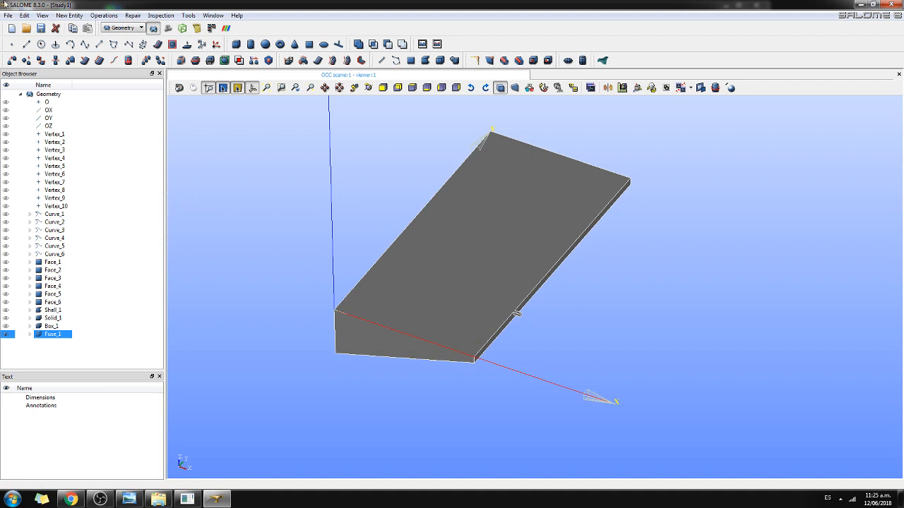
- Create a face group named atmosphere on Fuse_1 from its large upper face
click(76, 15)
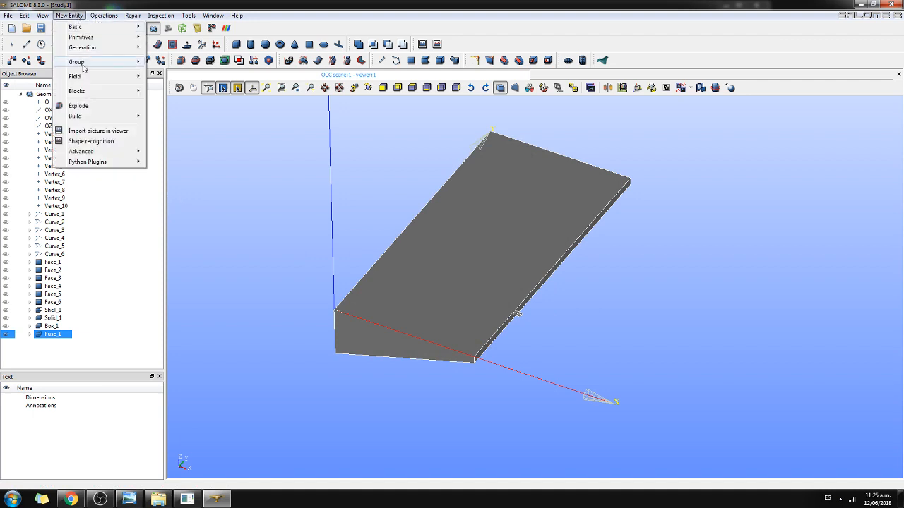
mouse_move(83, 65)
click(166, 64)
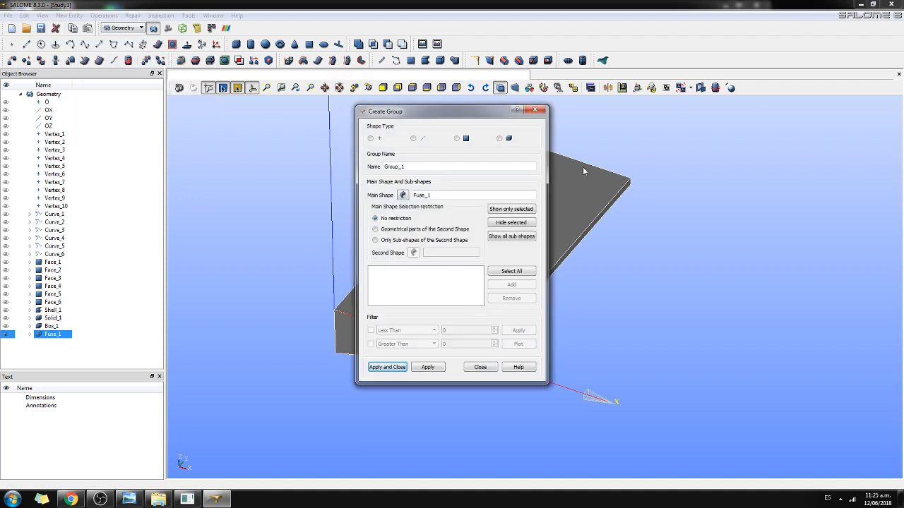
drag(427, 114, 195, 96)
click(223, 121)
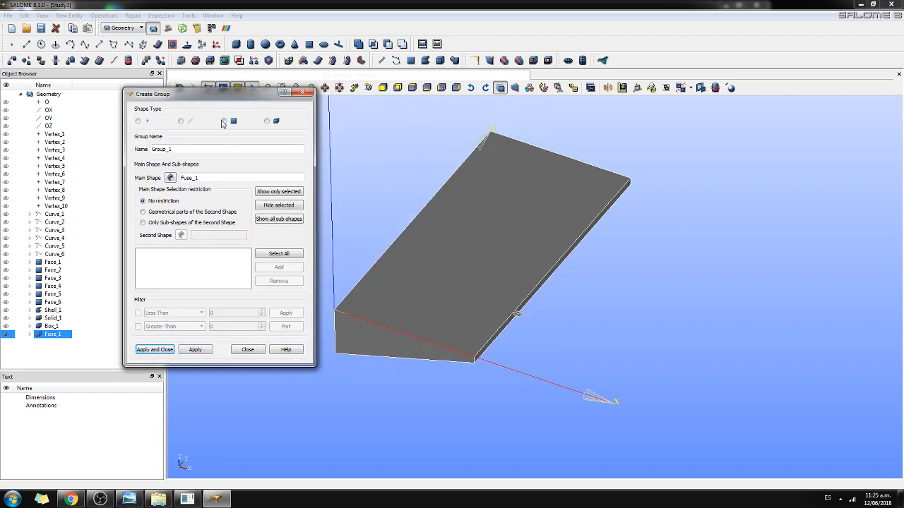
click(480, 303)
click(293, 269)
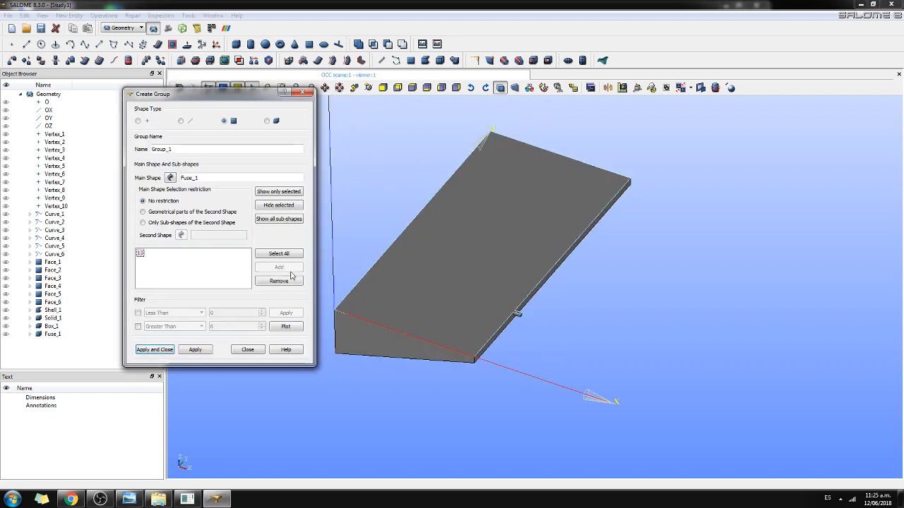
drag(182, 149, 140, 146)
text(atmosp)
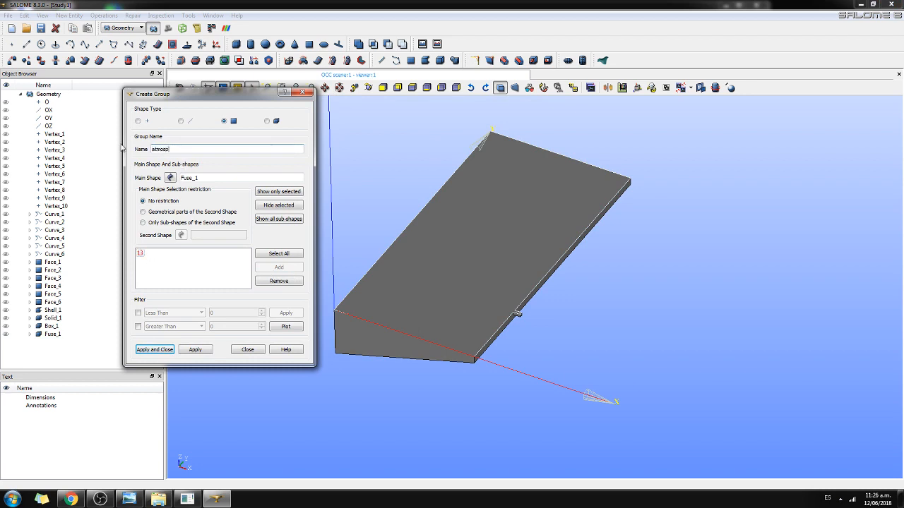
text(here)
click(195, 350)
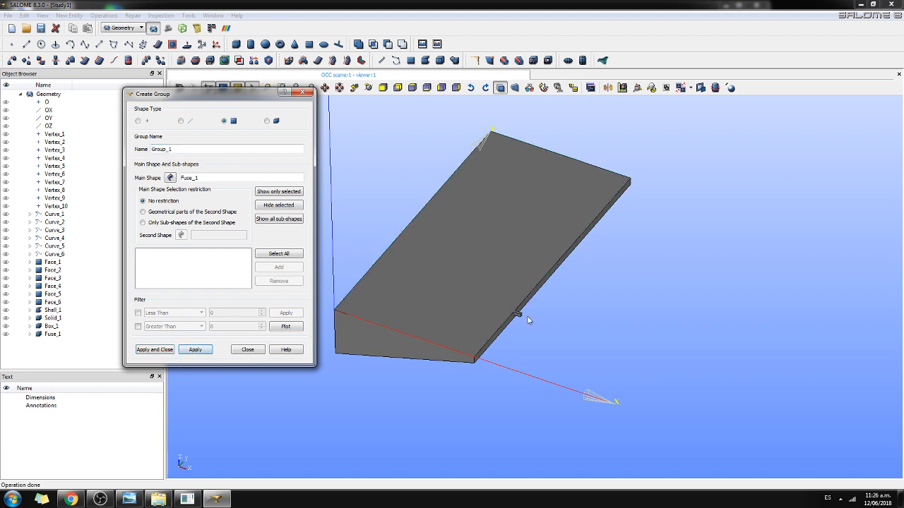
- Create an effluent face group on Fuse_1 from the outer end face of the small discharge box
scroll(527, 315, up, 4)
click(511, 315)
click(278, 267)
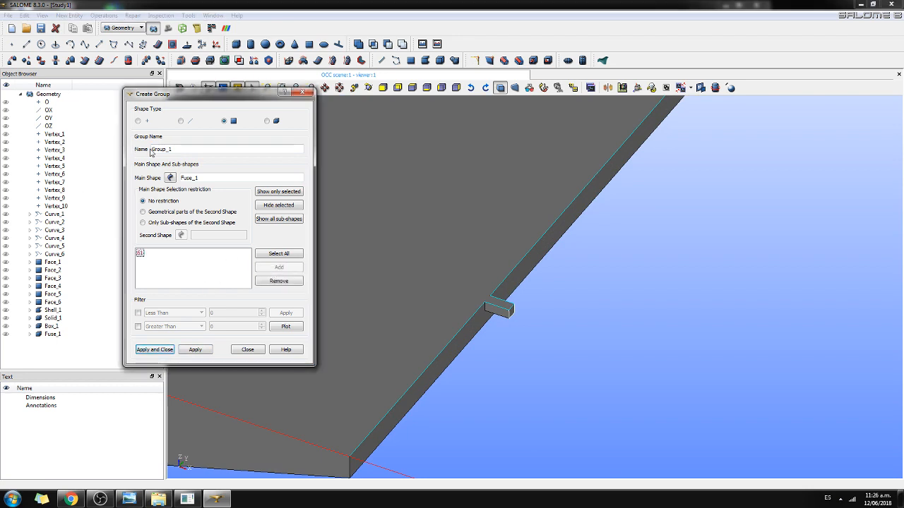
double_click(168, 150)
text(ef)
click(195, 349)
- Create a face group named inlet from the wedge-shaped end face at the X axis
click(217, 439)
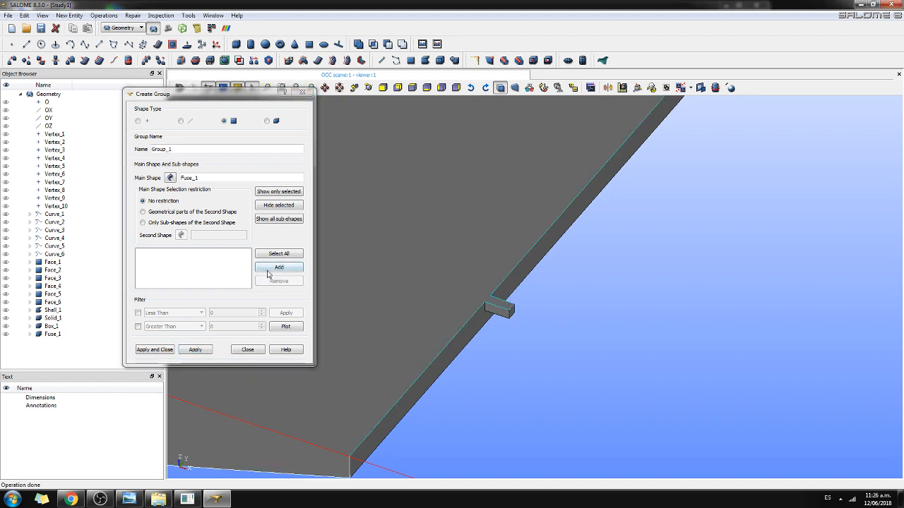
click(267, 270)
double_click(170, 149)
text(inlet)
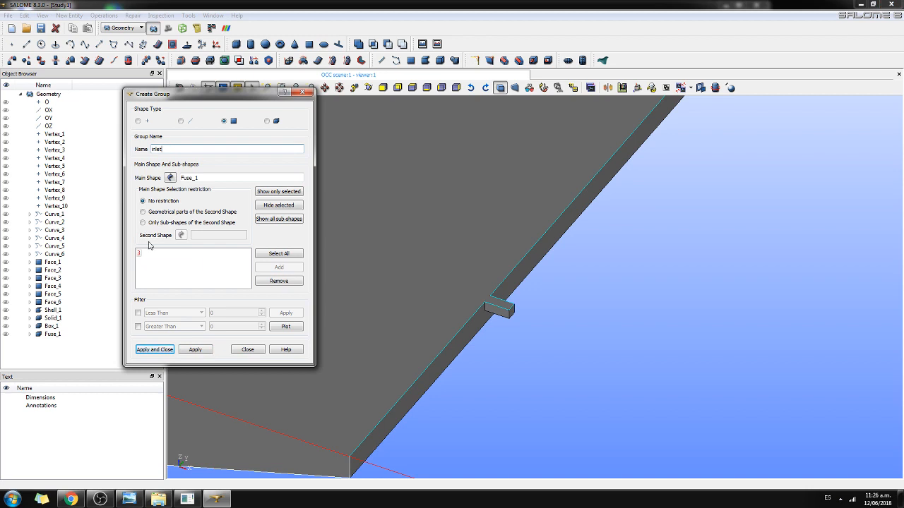
click(202, 350)
- Create a face group named outlet from the wedge-shaped end face at the far end of the Y axis
scroll(374, 163, down, 5)
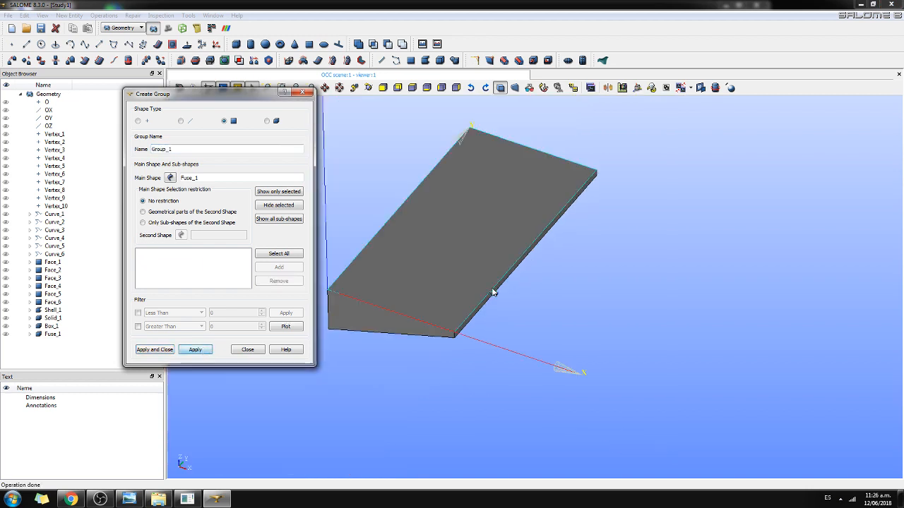
click(370, 89)
drag(532, 255, 315, 375)
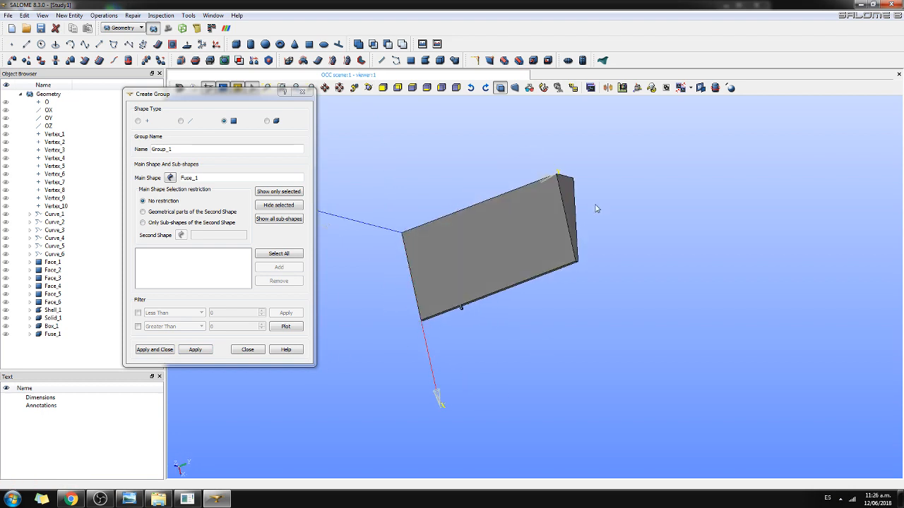
click(569, 206)
click(267, 269)
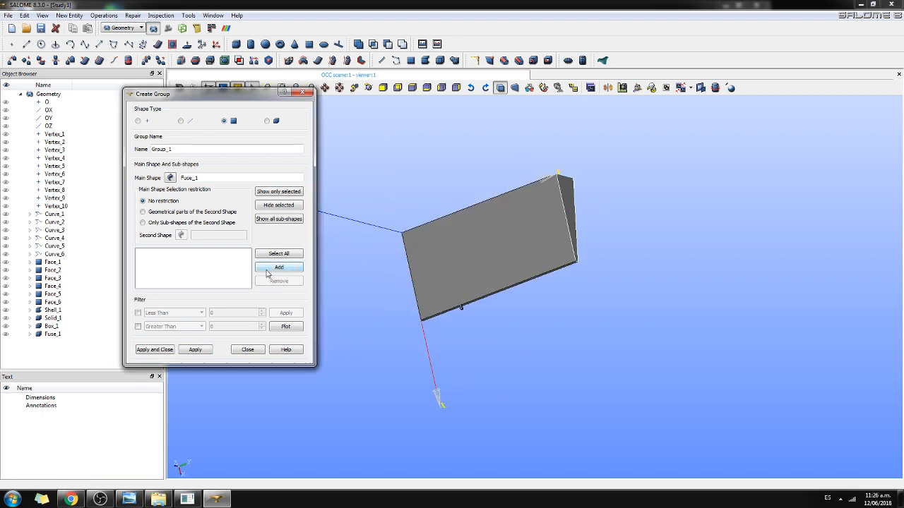
double_click(173, 149)
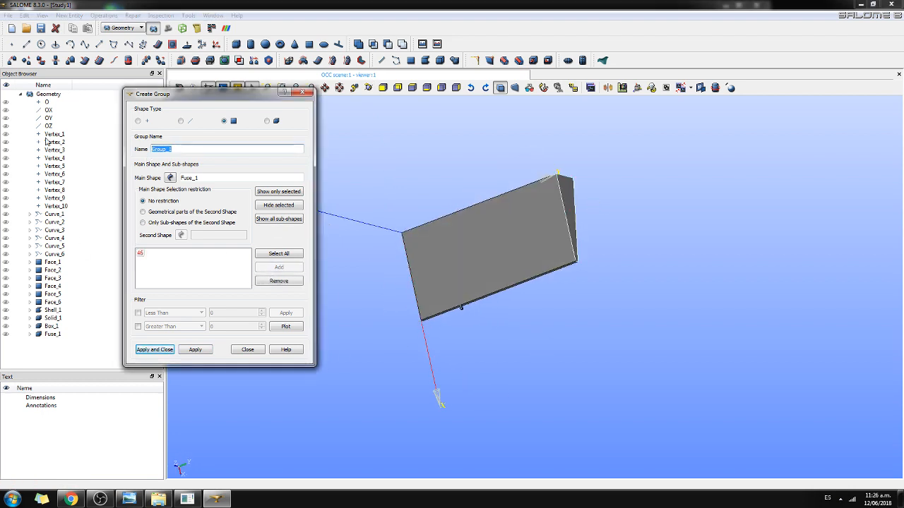
text(outlet)
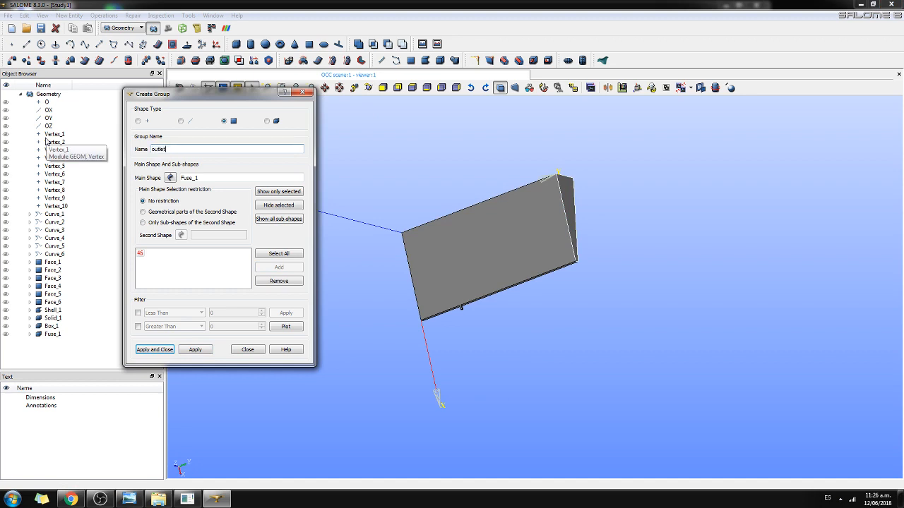
click(195, 349)
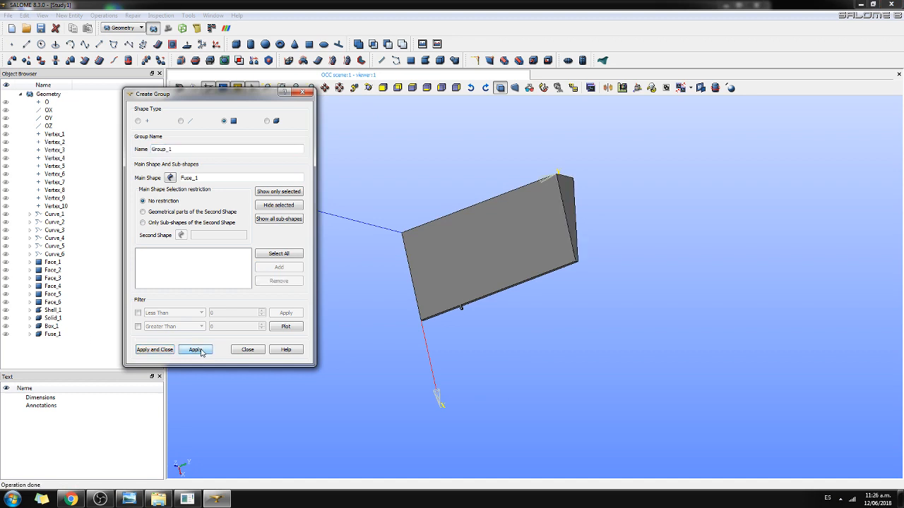
click(367, 88)
ctrl+right_drag(466, 238, 289, 115)
scroll(474, 334, up, 2)
scroll(474, 336, up, 2)
click(440, 263)
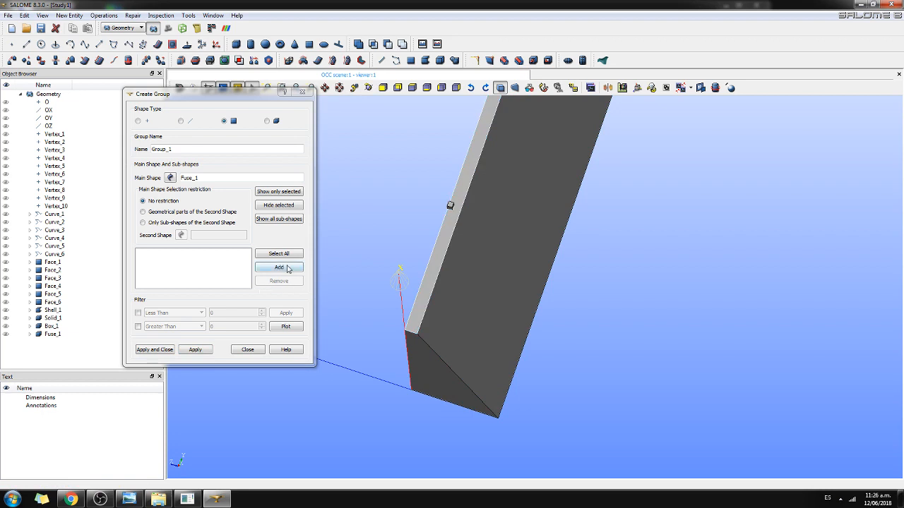
click(279, 267)
scroll(441, 219, up, 2)
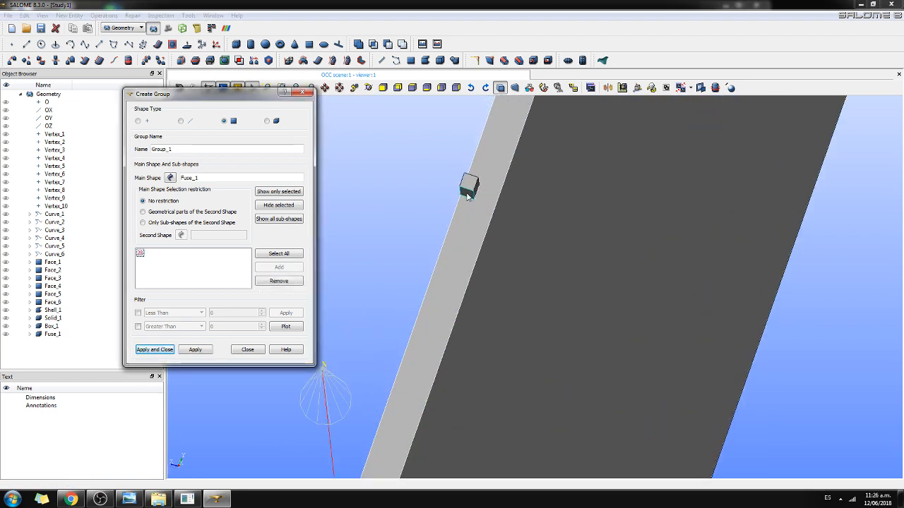
click(468, 195)
click(286, 269)
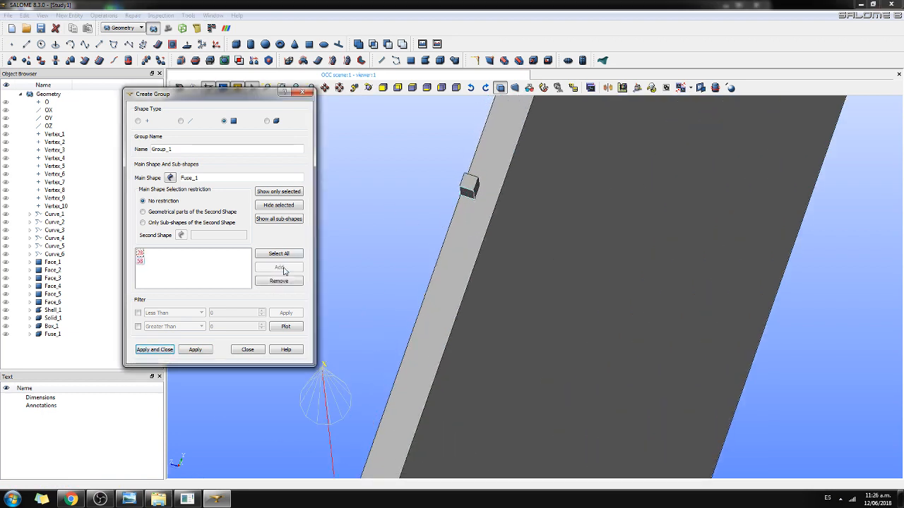
click(476, 189)
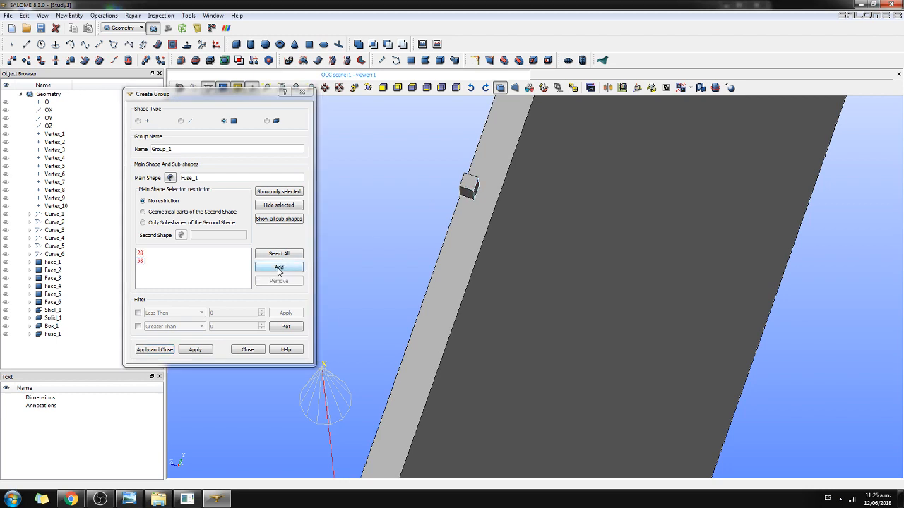
click(279, 268)
scroll(456, 282, up, 1)
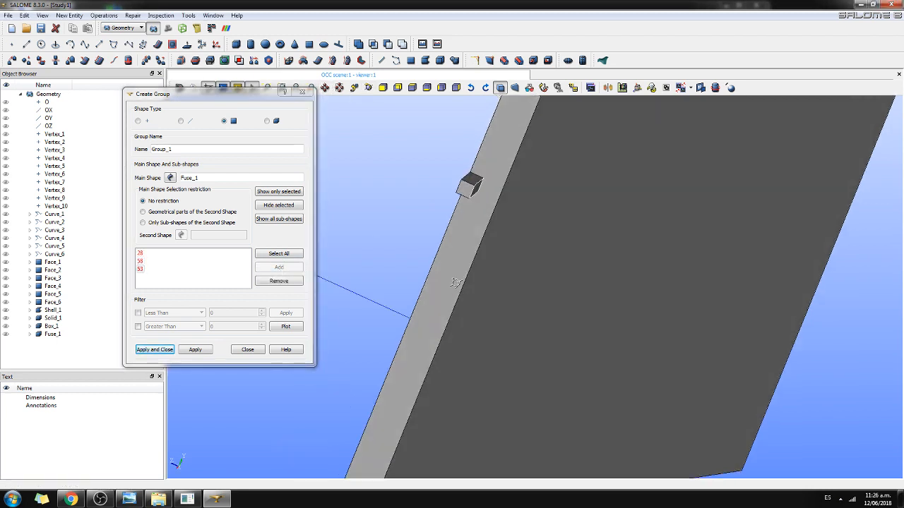
scroll(455, 282, down, 2)
click(472, 181)
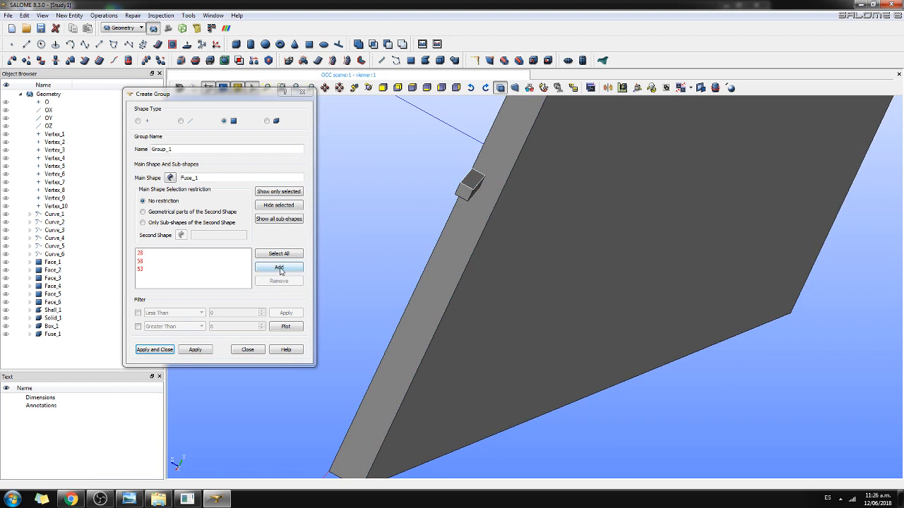
click(280, 270)
scroll(474, 307, down, 5)
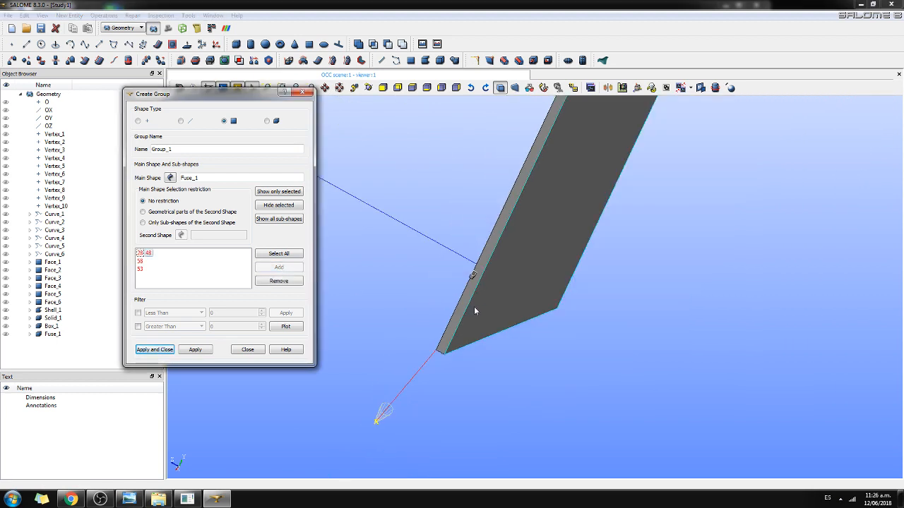
scroll(474, 306, down, 2)
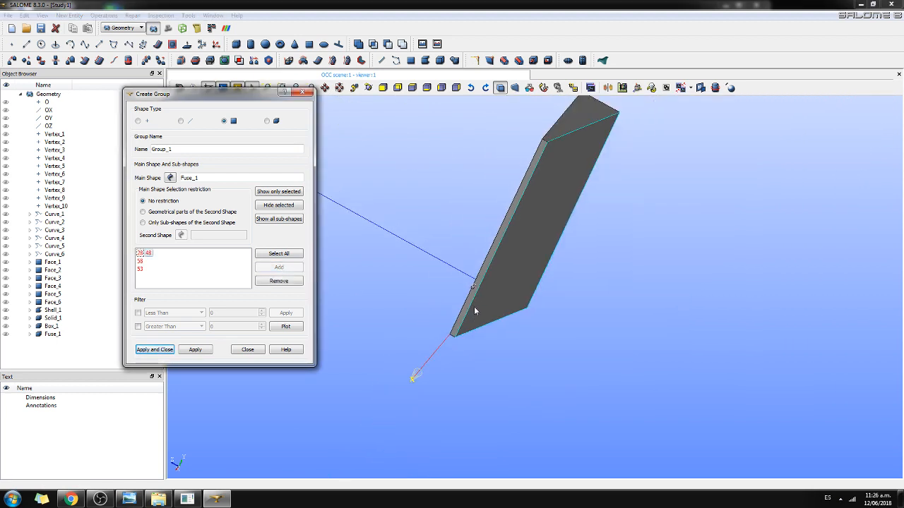
click(141, 270)
click(148, 253)
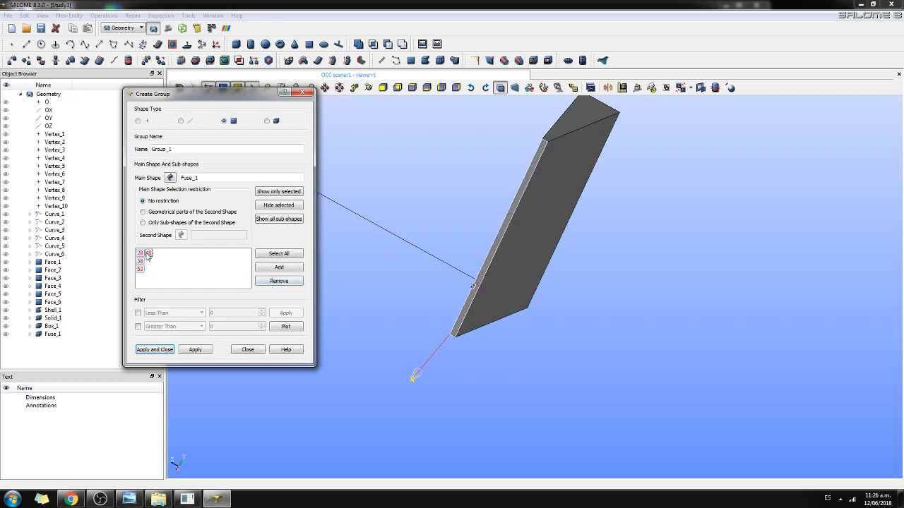
click(279, 281)
- Add the lower face and both side faces of the small discharge box to the new face group on Fuse_1
scroll(470, 316, up, 5)
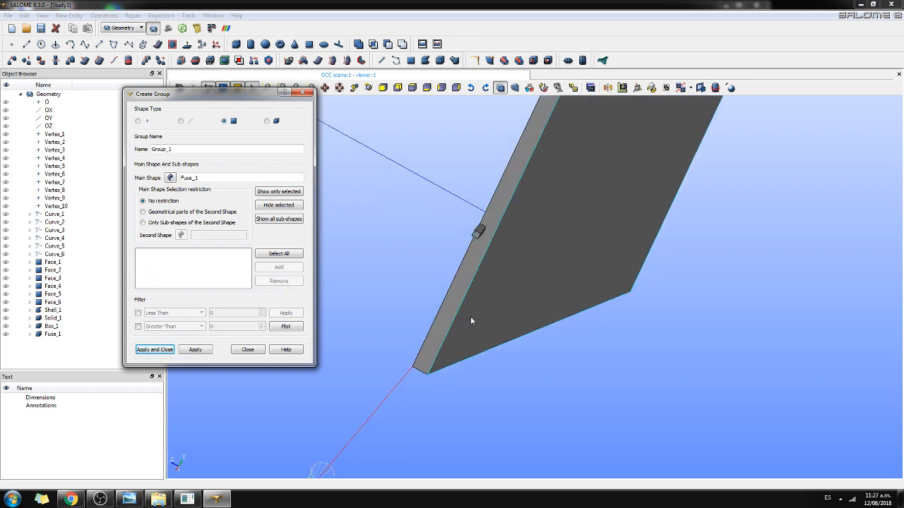
click(367, 88)
drag(494, 164, 776, 127)
click(727, 102)
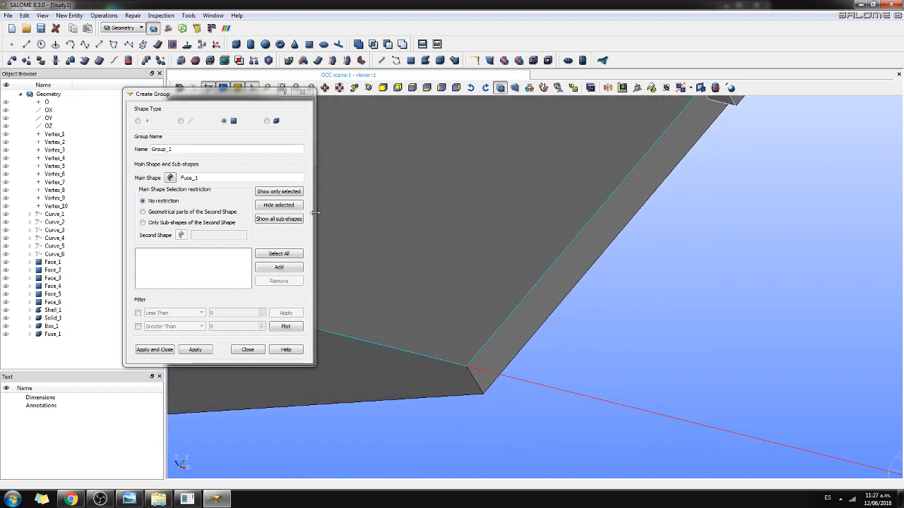
click(280, 268)
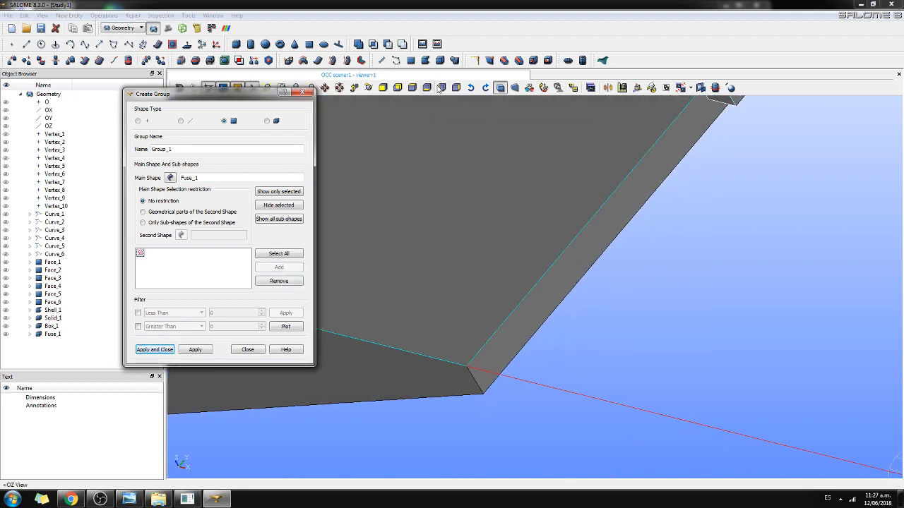
drag(575, 156, 509, 190)
click(729, 107)
click(279, 268)
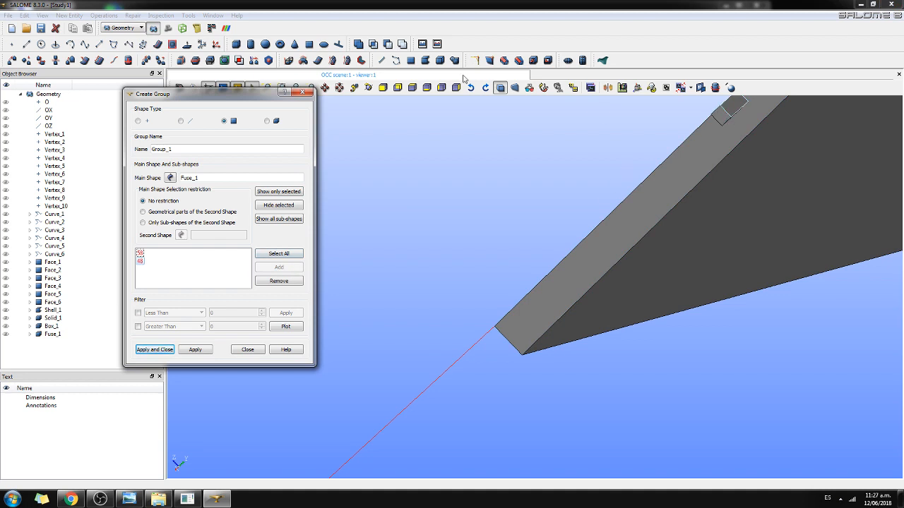
click(367, 88)
drag(710, 238, 679, 202)
click(727, 130)
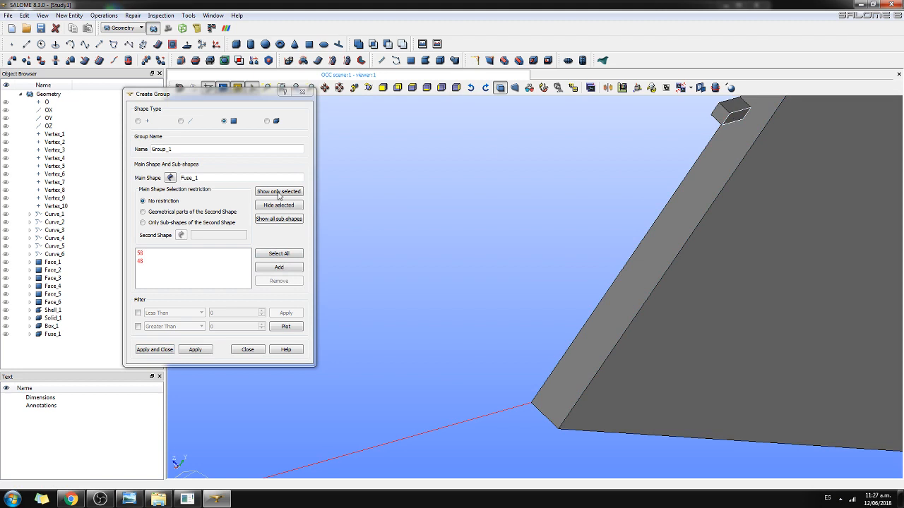
click(294, 270)
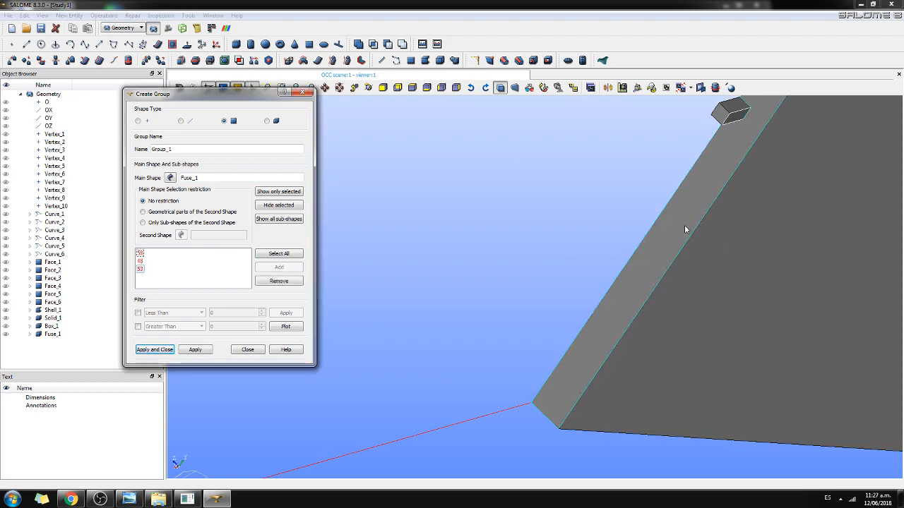
- Add the long narrow face beside the discharge box and the large sloping bottom face to the group
scroll(698, 237, down, 10)
scroll(731, 215, down, 3)
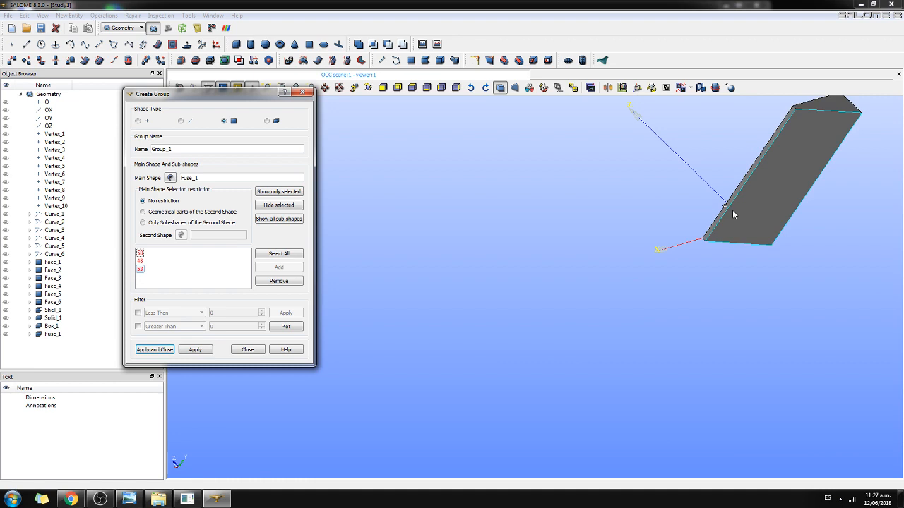
click(755, 171)
click(275, 268)
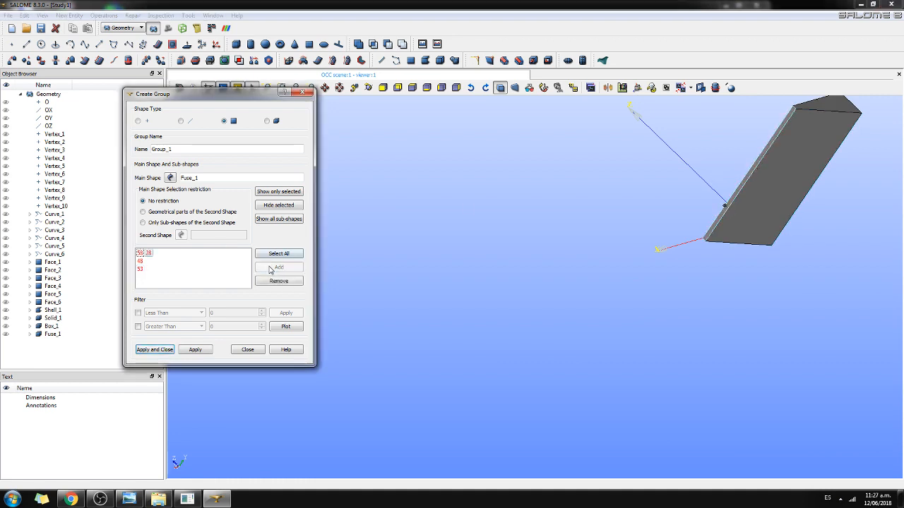
click(772, 211)
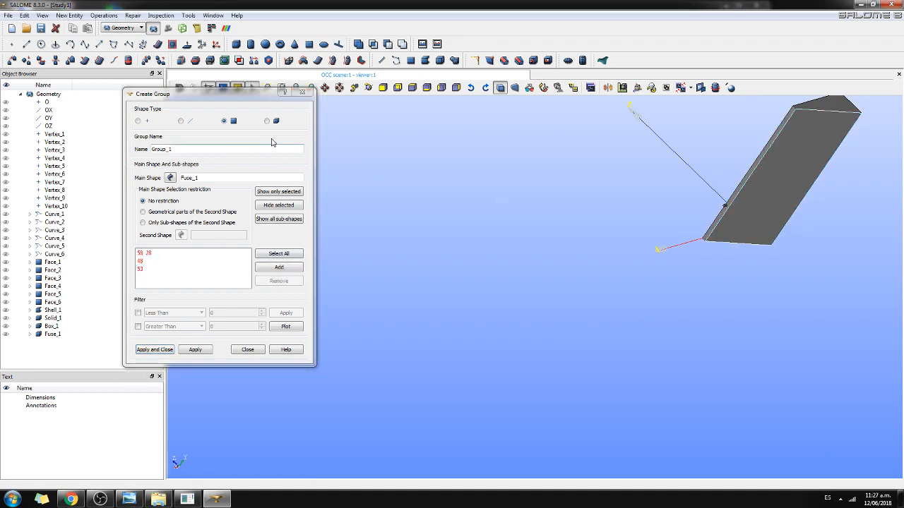
click(275, 267)
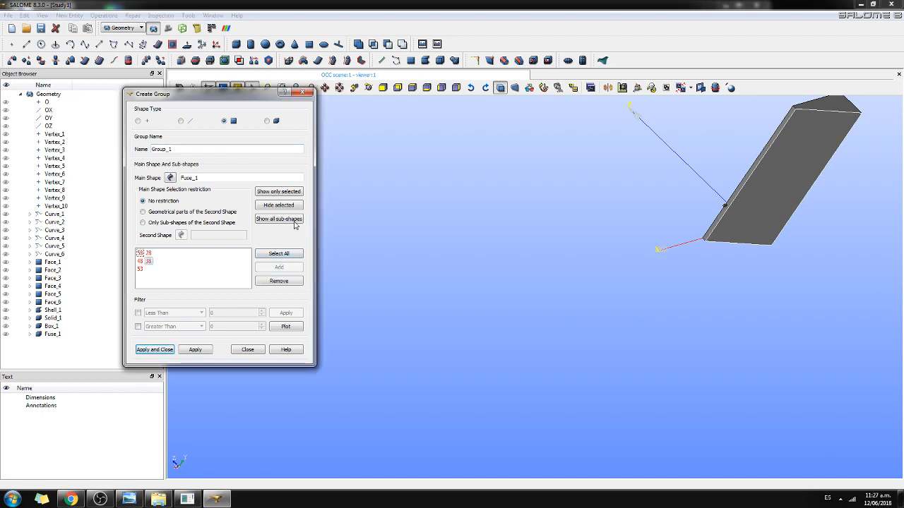
- Add the tall wall face along the Y axis, opposite the discharge box, to the group
click(368, 87)
drag(826, 235, 658, 361)
drag(797, 194, 776, 238)
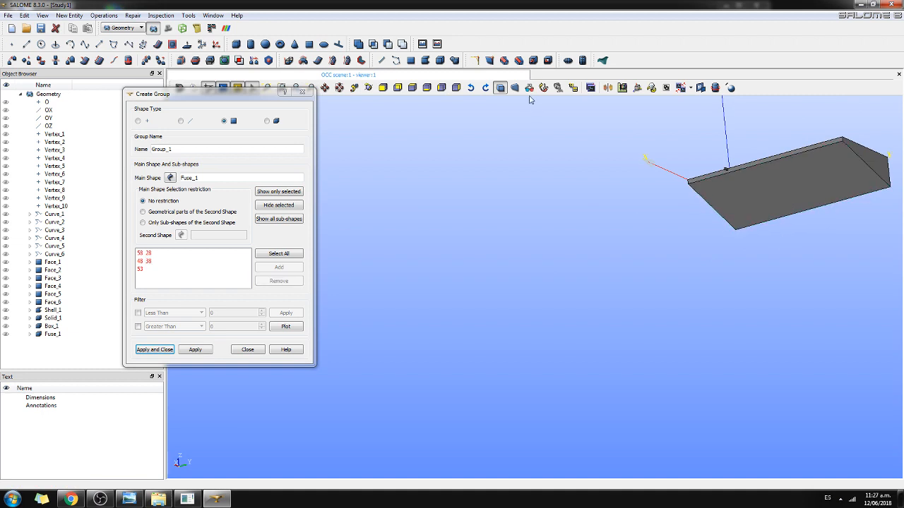
click(454, 88)
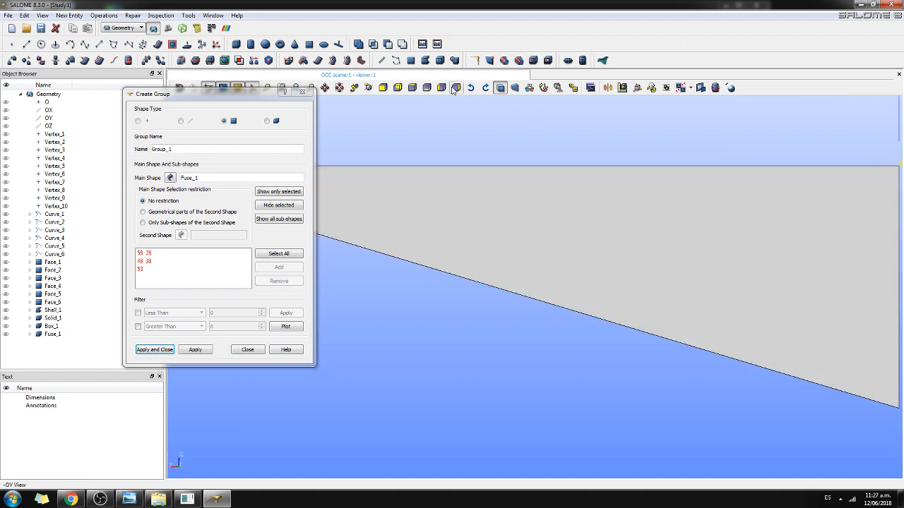
click(413, 87)
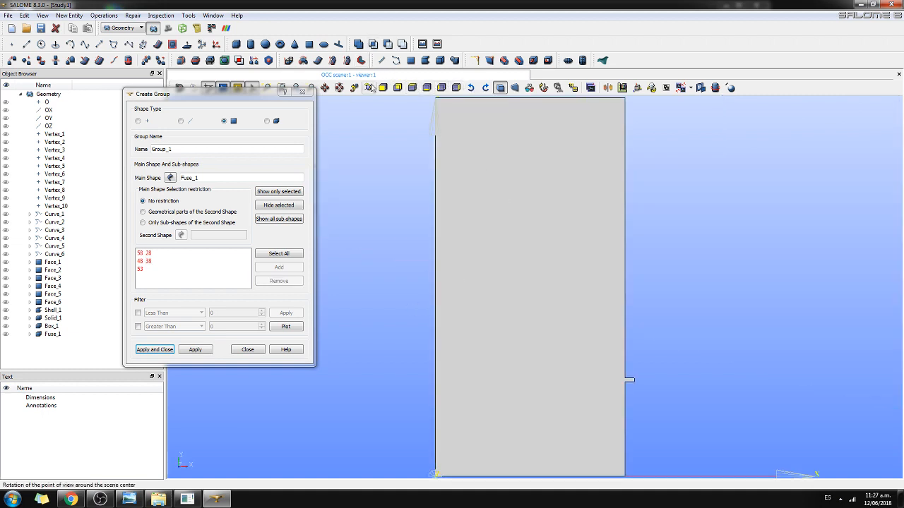
drag(462, 313, 581, 270)
click(451, 284)
click(289, 269)
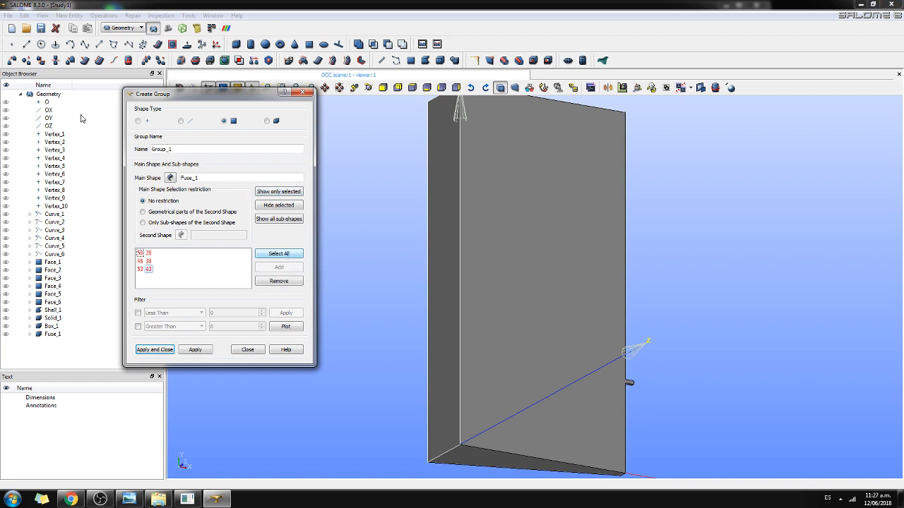
- Name the face group modelWall, create it and finish defining groups
double_click(185, 145)
text(modelWall)
click(157, 349)
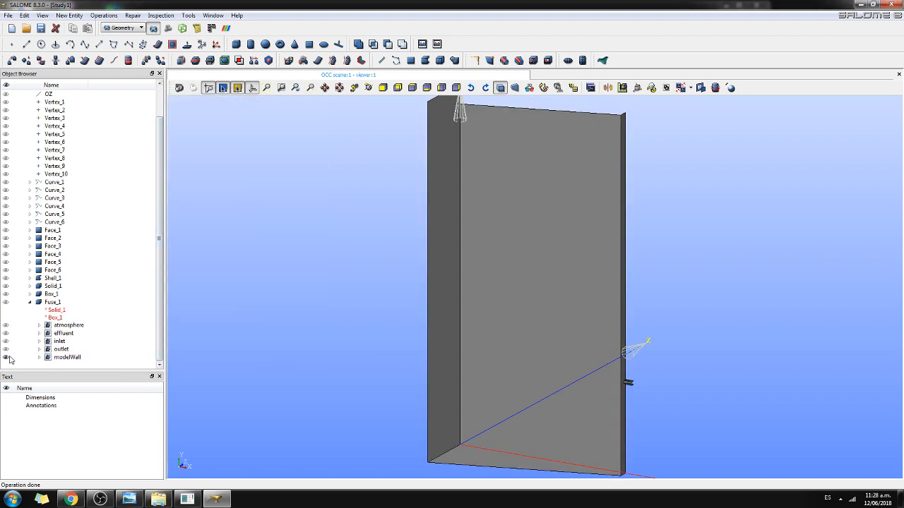
- Hide the modelWall group and display only the atmosphere group, checking its face from another angle
click(6, 357)
click(5, 303)
click(5, 303)
click(5, 326)
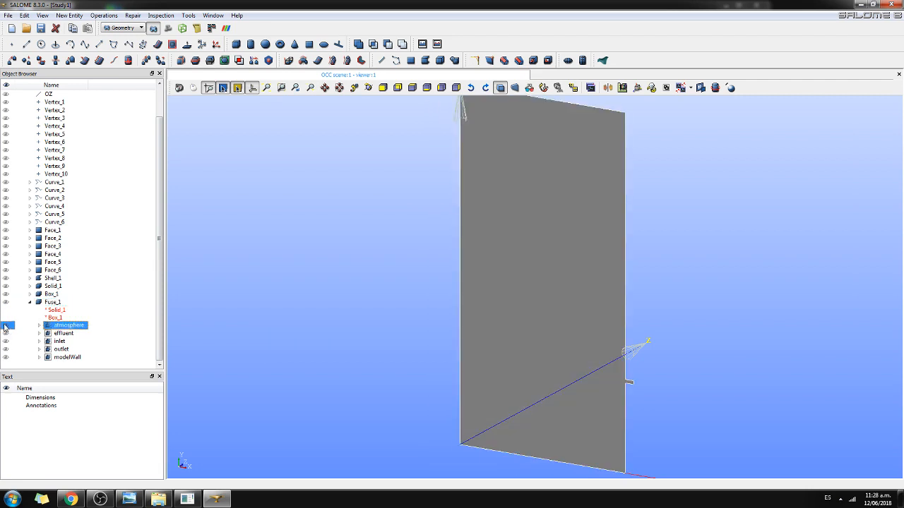
click(368, 87)
drag(479, 299, 473, 89)
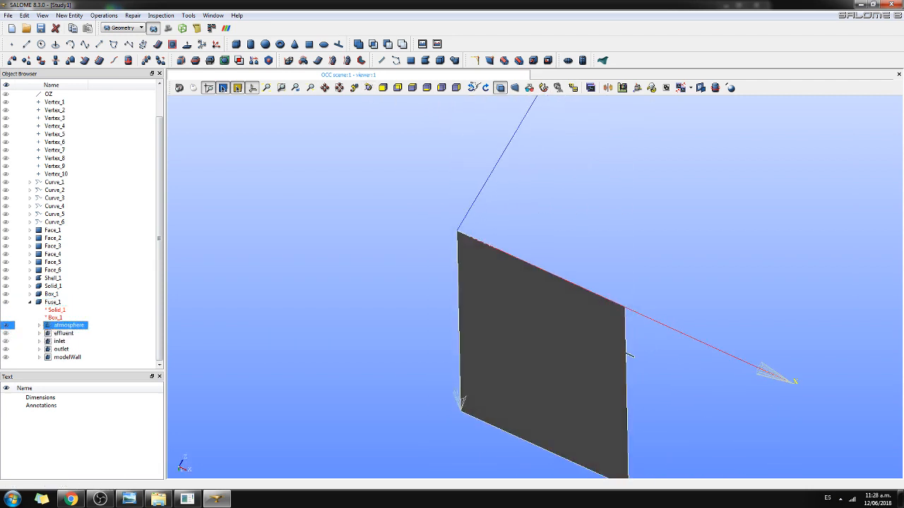
- Hide the atmosphere group and display the inlet, outlet and effluent groups to check their faces
click(6, 325)
click(6, 341)
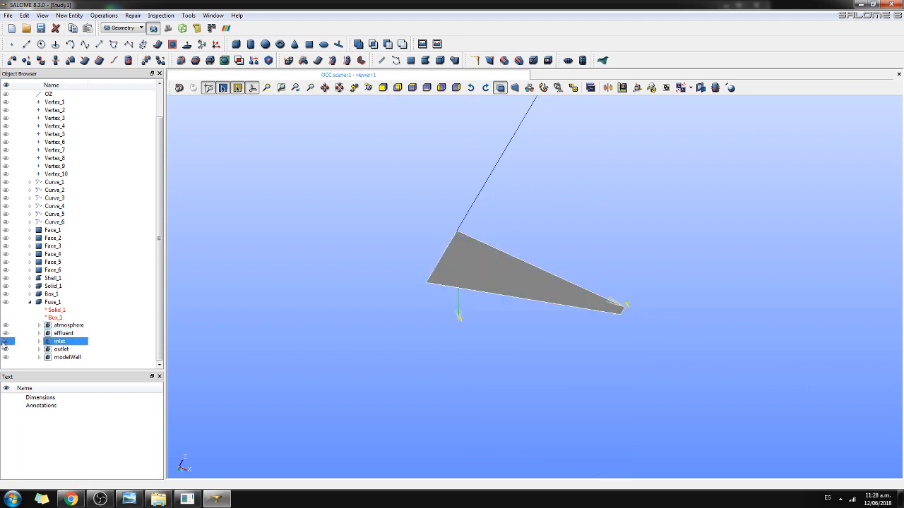
click(6, 349)
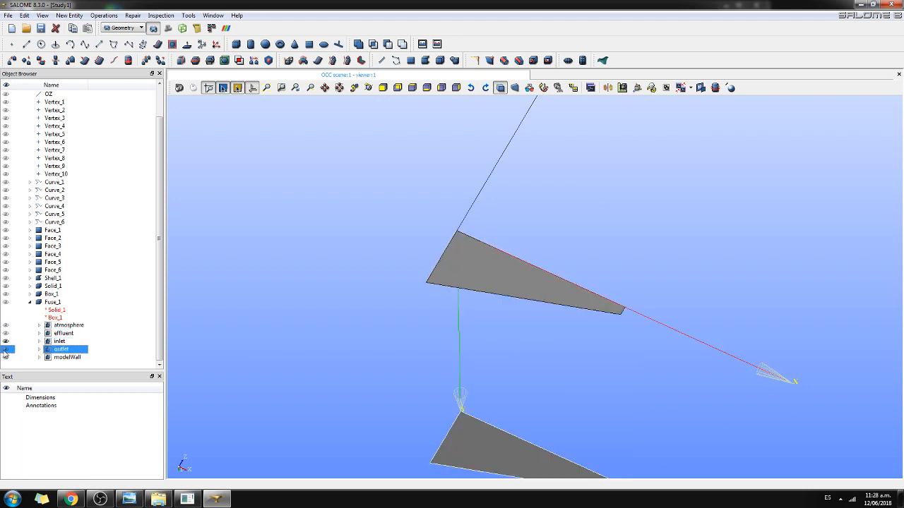
click(6, 334)
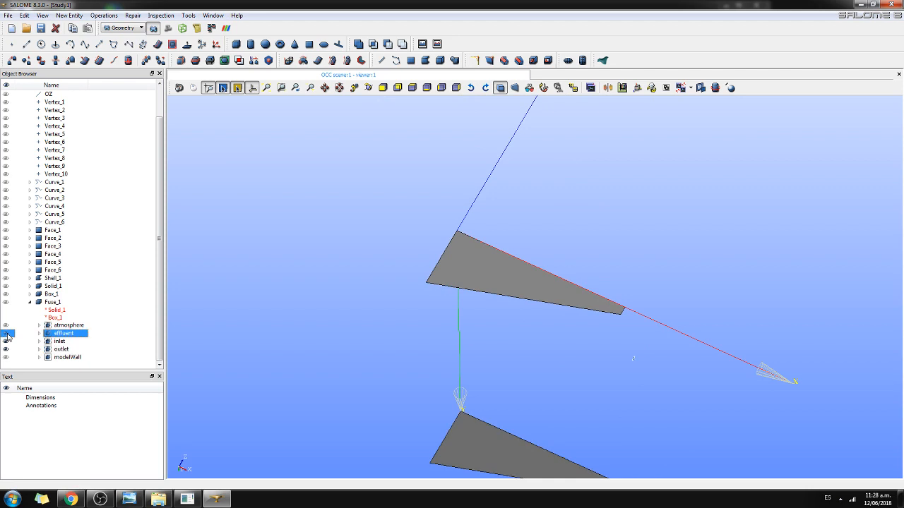
- Display the modelWall group together with the inlet, outlet and effluent groups and inspect how its faces enclose the model
click(5, 357)
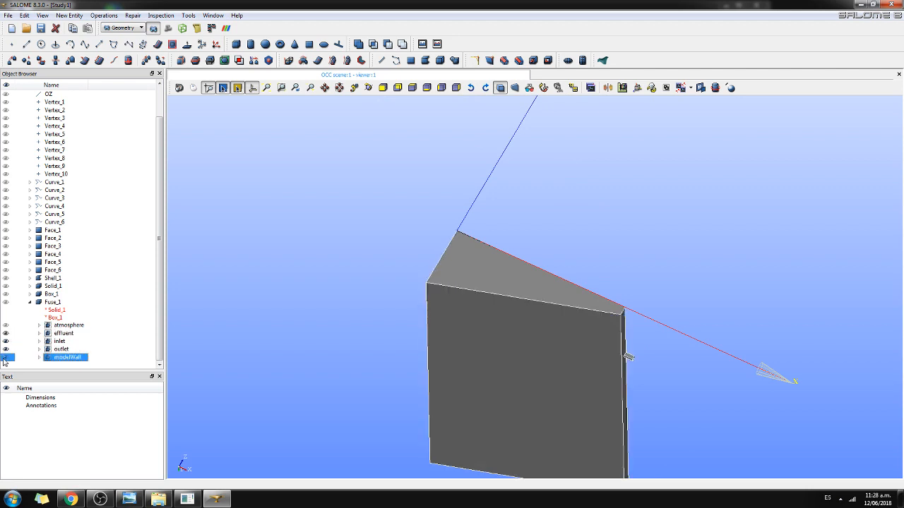
click(5, 358)
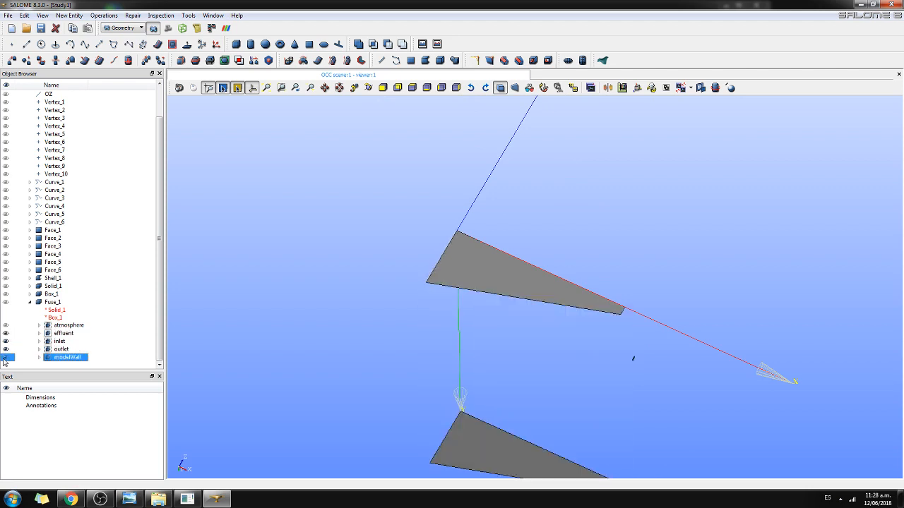
click(5, 358)
click(364, 89)
drag(579, 324, 191, 337)
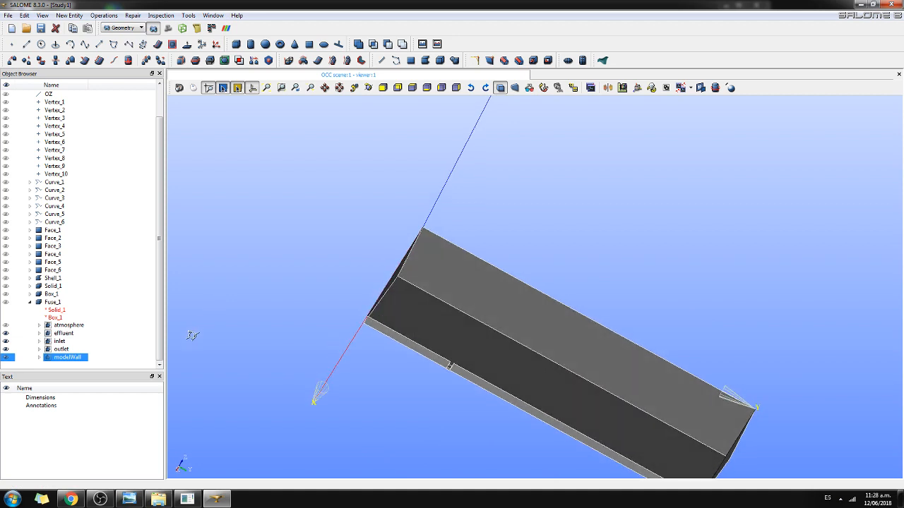
- Hide the modelWall, outlet, inlet and effluent groups
click(6, 357)
click(6, 349)
click(6, 341)
click(6, 333)
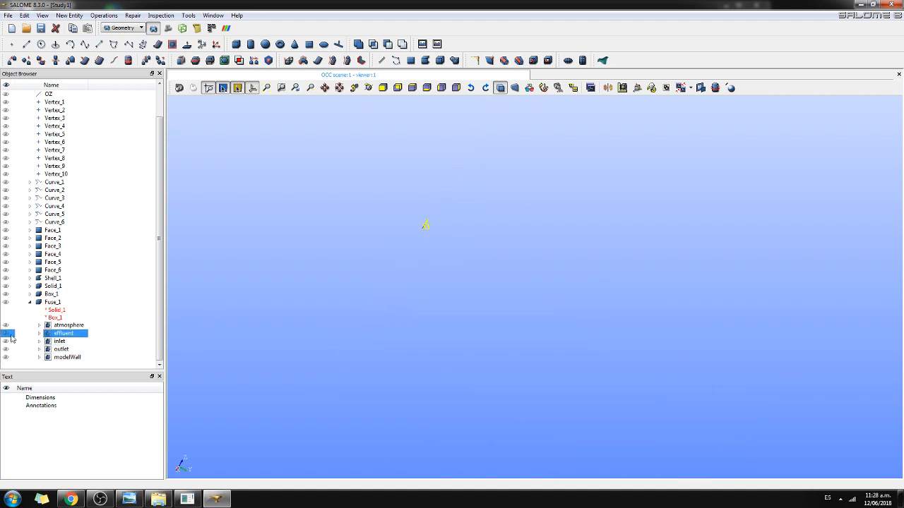
- Save the study under the new name CaseStudy in the Hdf folder
click(57, 303)
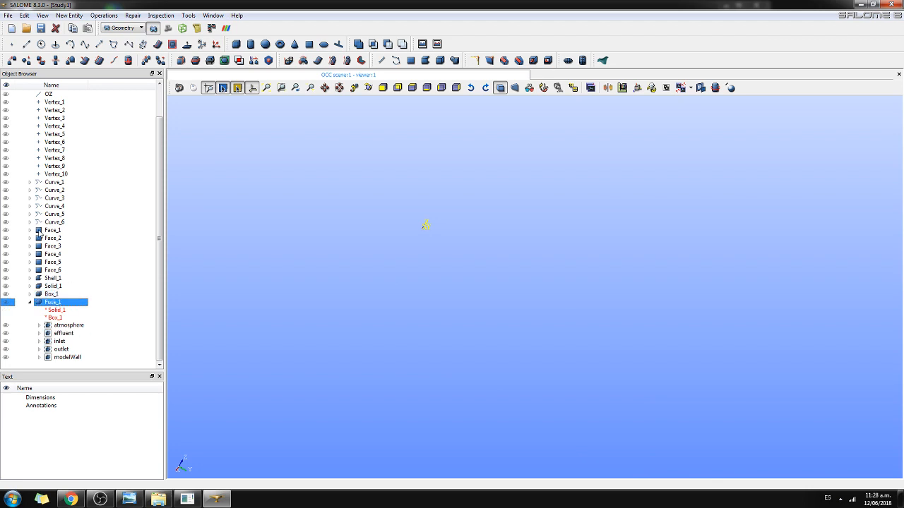
click(43, 29)
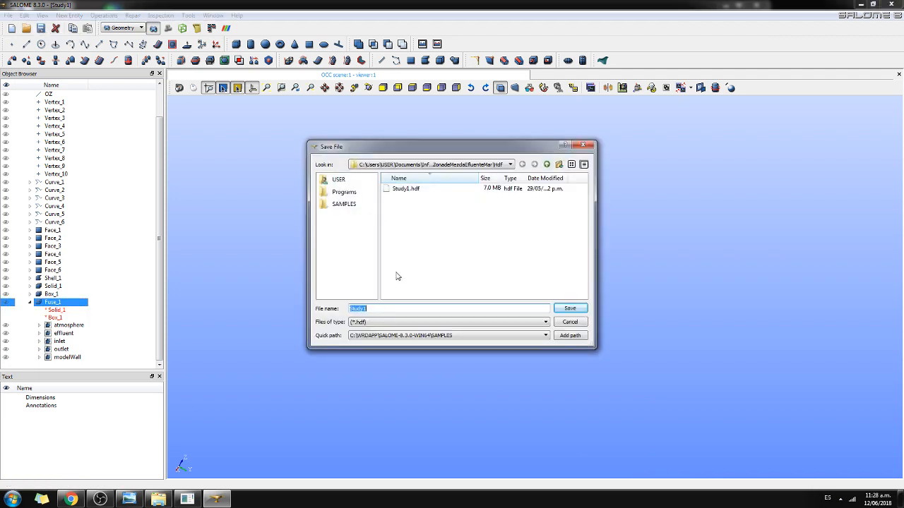
click(375, 309)
key(BackSpace)
key(BackSpace)
key(BackSpace)
key(BackSpace)
key(BackSpace)
key(BackSpace)
text(Ca)
key(Return)
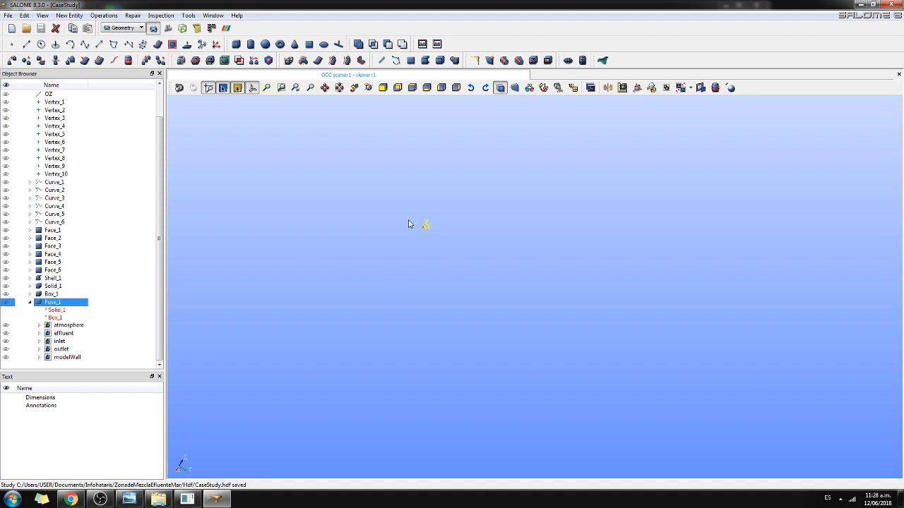
- Display the Fuse_1 solid and switch to the Mesh module
click(6, 303)
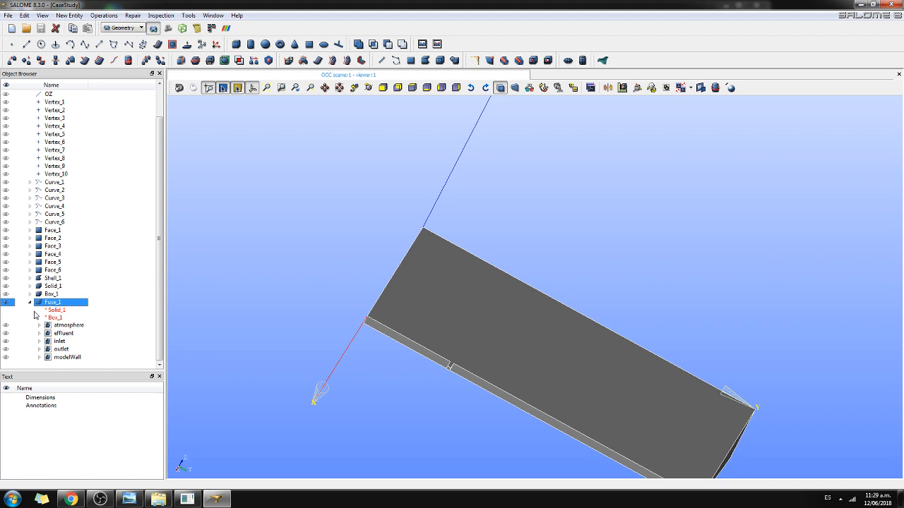
click(123, 27)
click(124, 53)
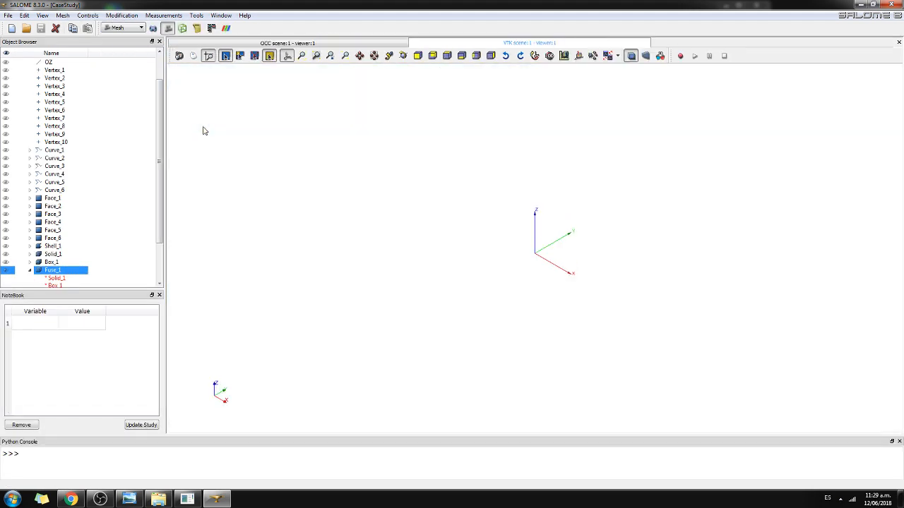
- Create tetrahedral meshes on Fuse_1 using the NETGEN 1D-2D-3D algorithm with the default hypothesis
click(63, 15)
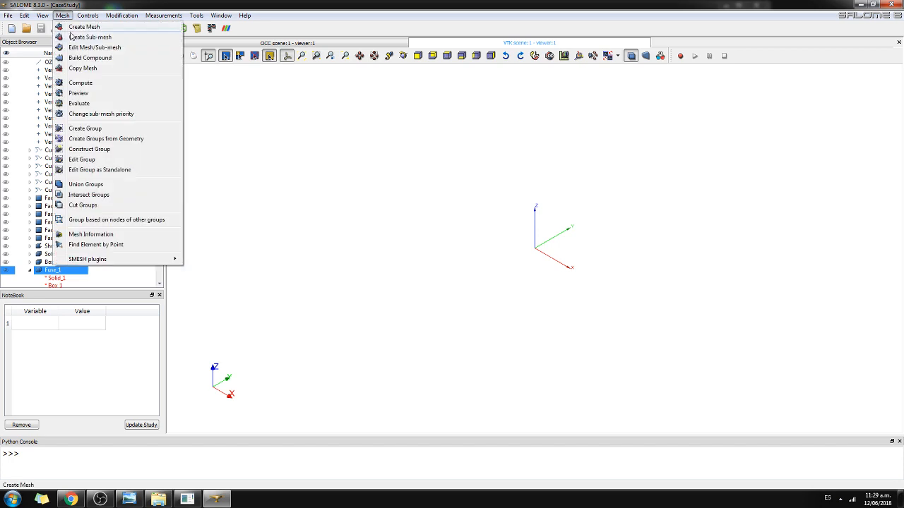
click(88, 37)
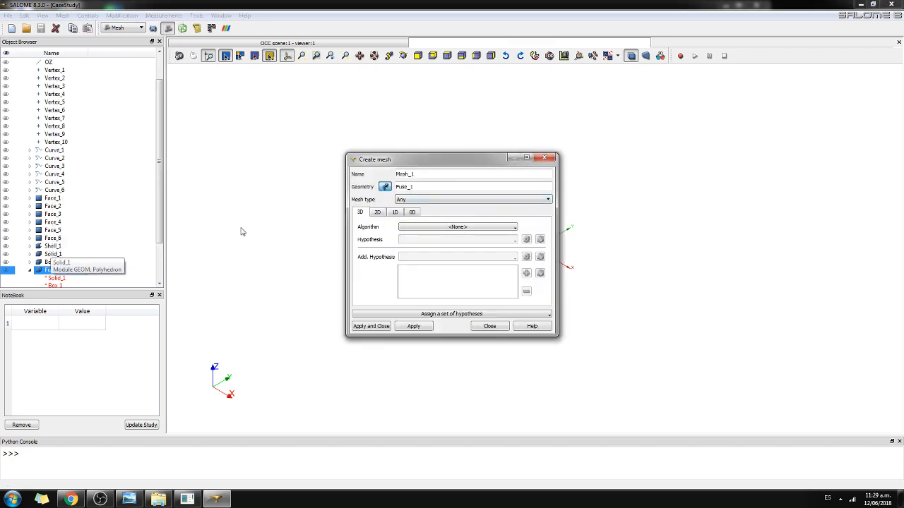
click(421, 199)
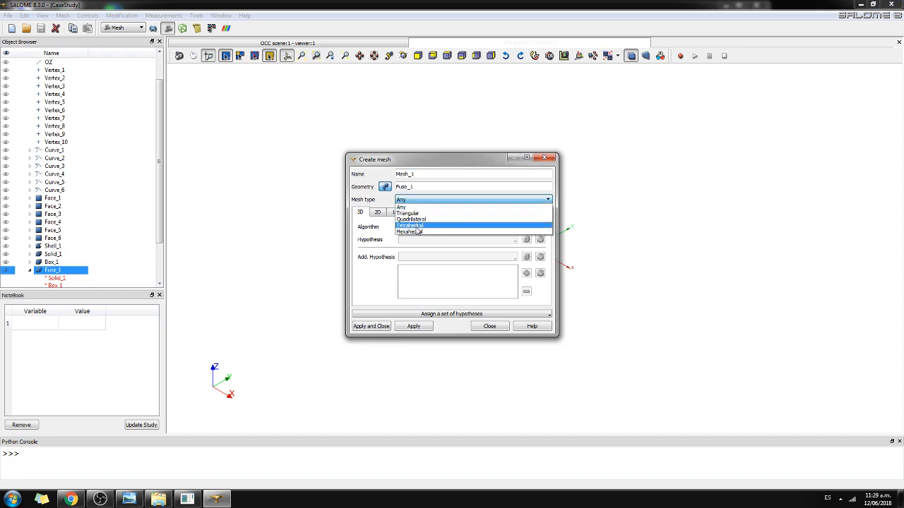
click(418, 226)
click(426, 227)
click(457, 264)
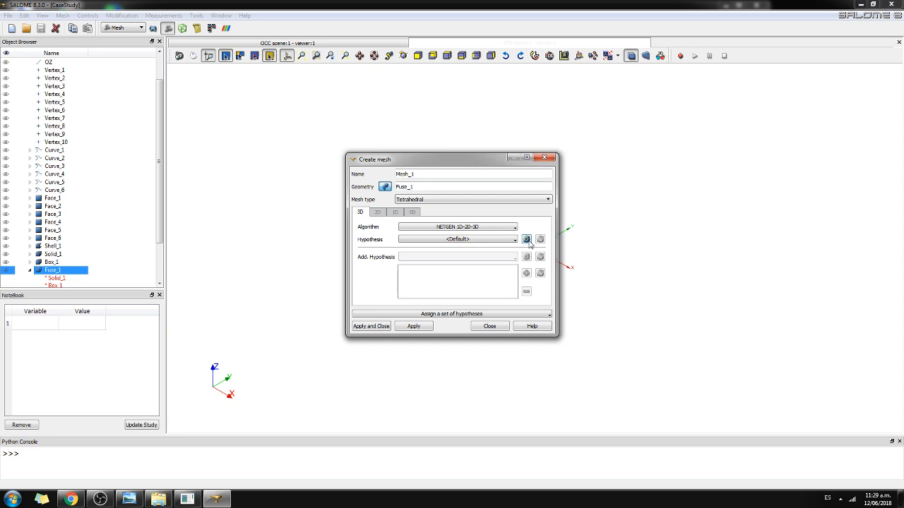
click(413, 327)
click(372, 326)
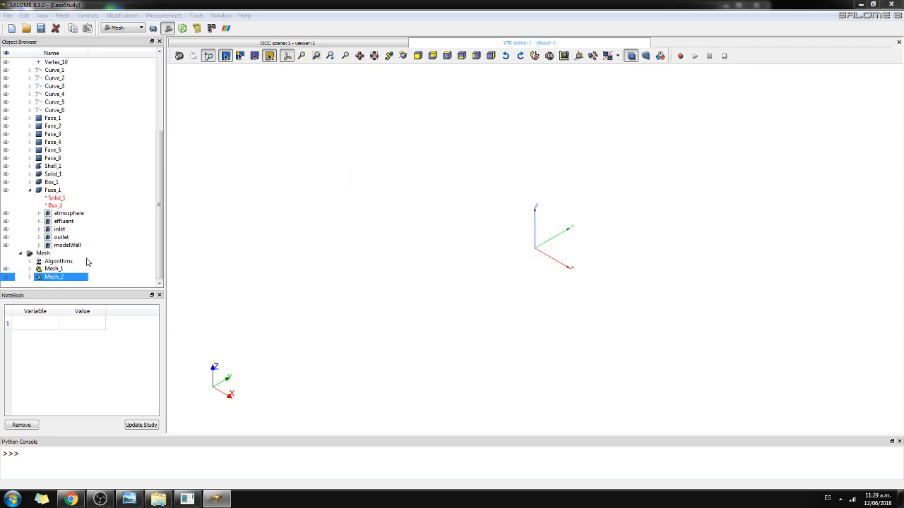
- Compute Mesh_2 and inspect its element sizes across the model up close
right_click(51, 281)
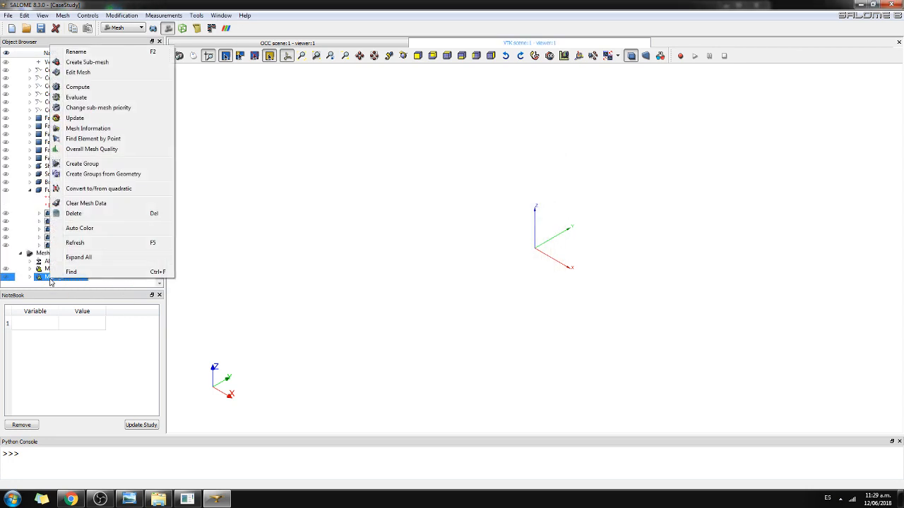
click(78, 87)
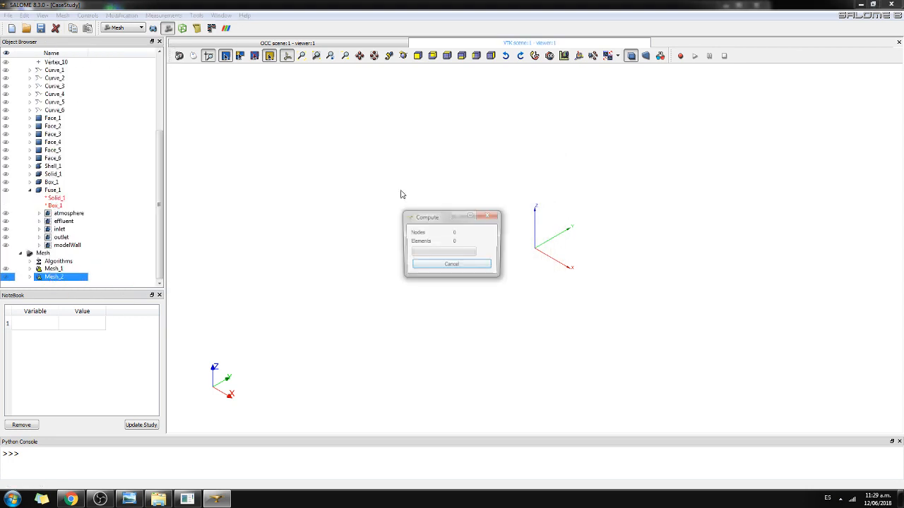
click(527, 374)
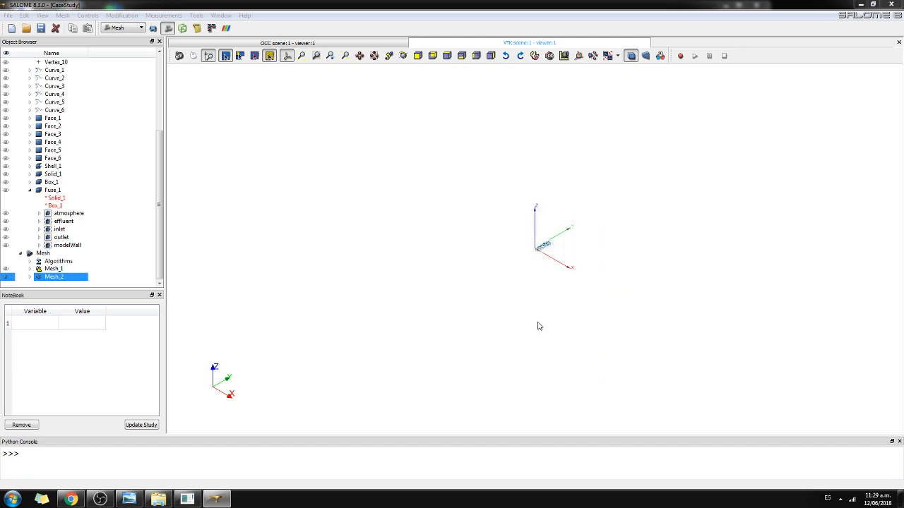
scroll(565, 254, up, 5)
scroll(559, 258, up, 8)
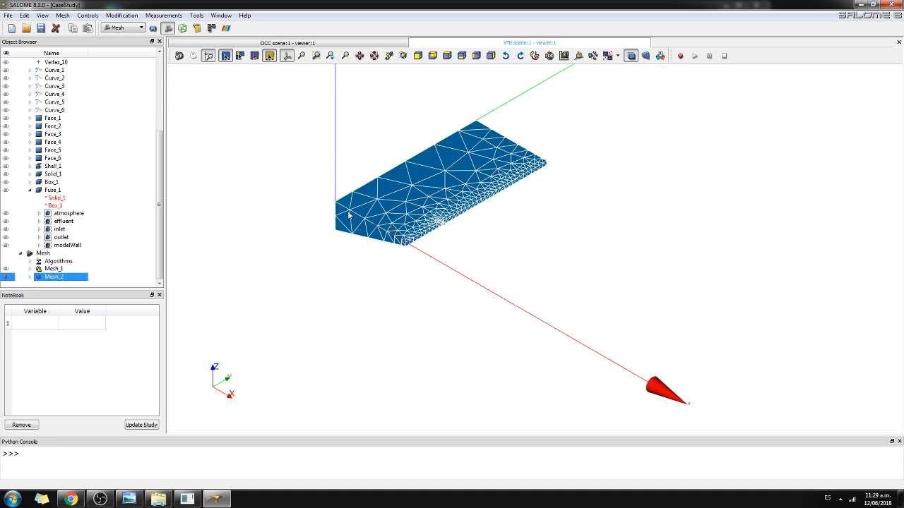
scroll(479, 201, up, 3)
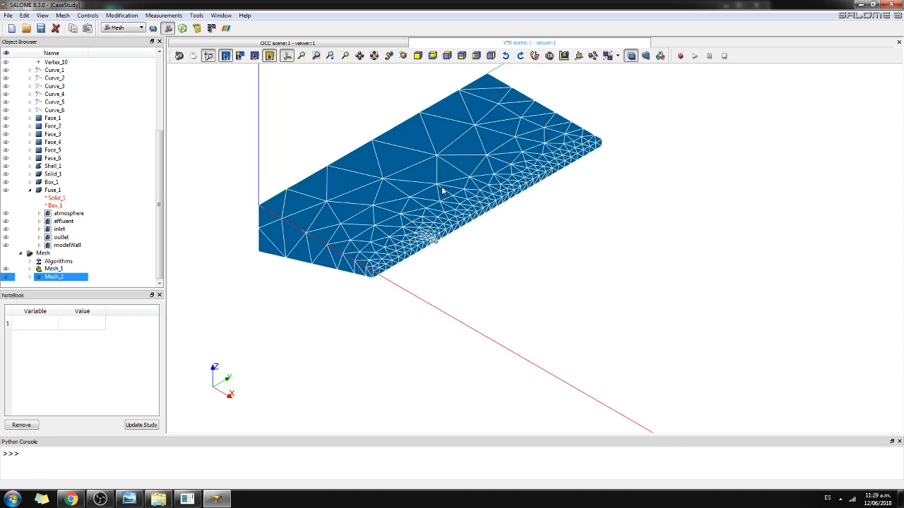
click(444, 189)
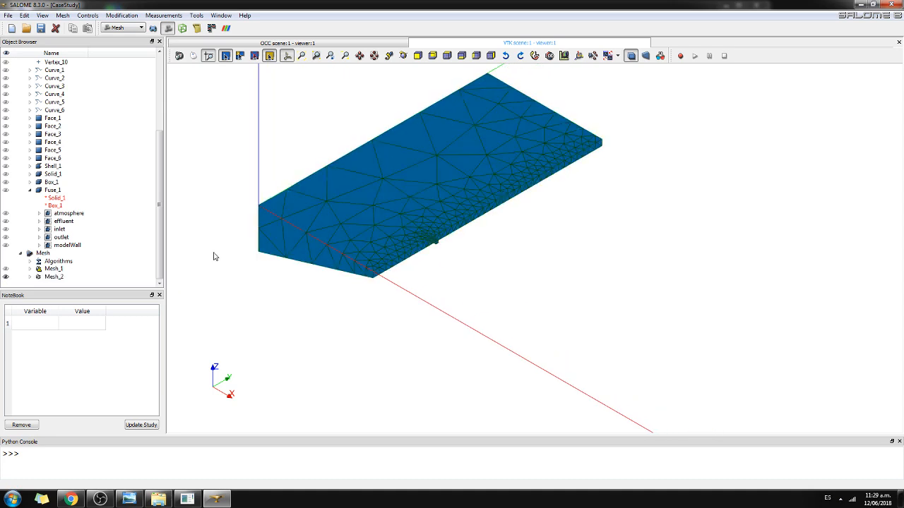
click(53, 270)
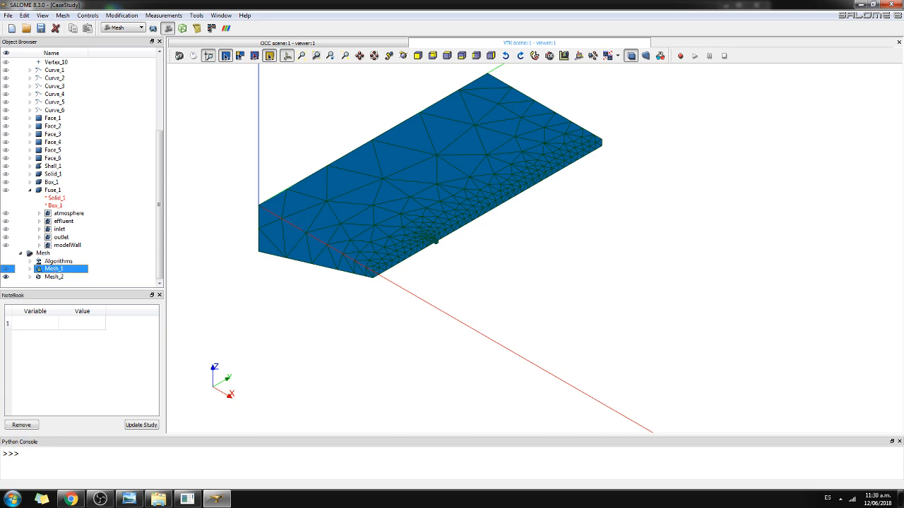
- Switch to Chrome and open the Hatari Labs blog tutorial "OpenFOAM Model Local Mesh Refinement with Salome and Python3"
click(71, 499)
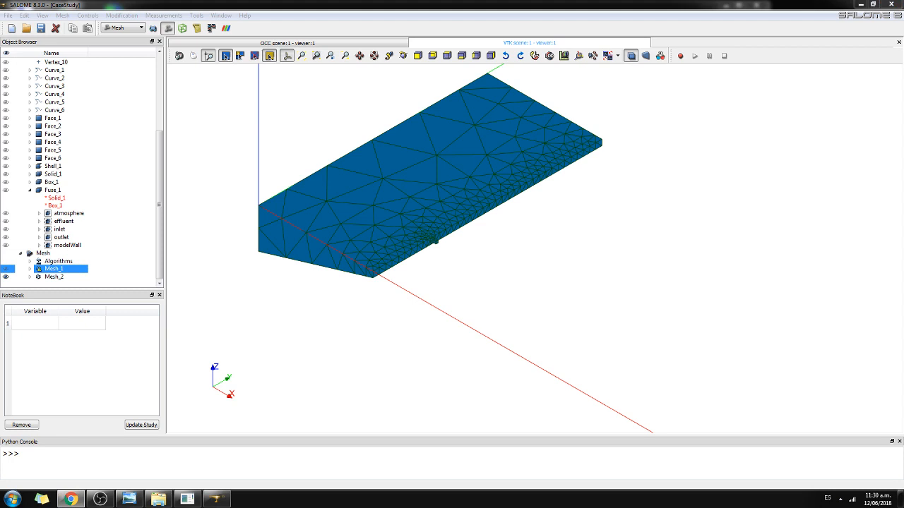
drag(903, 113, 472, 54)
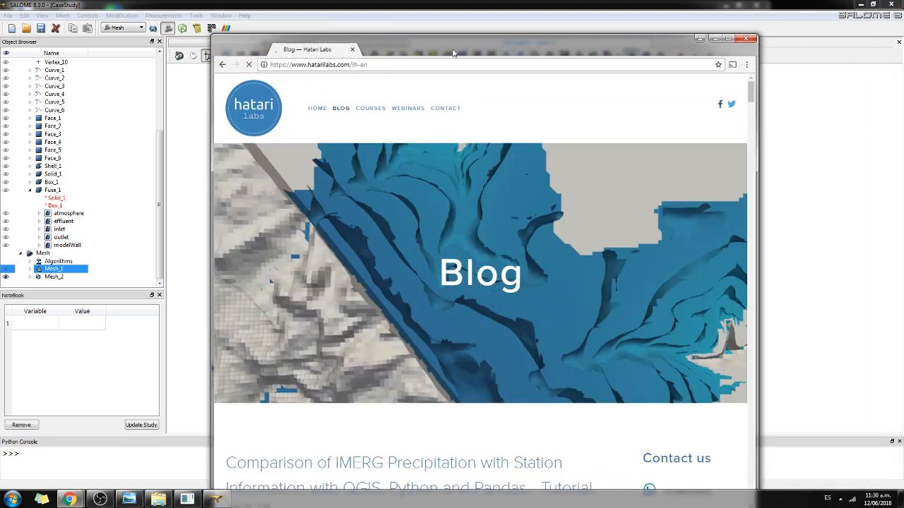
click(727, 39)
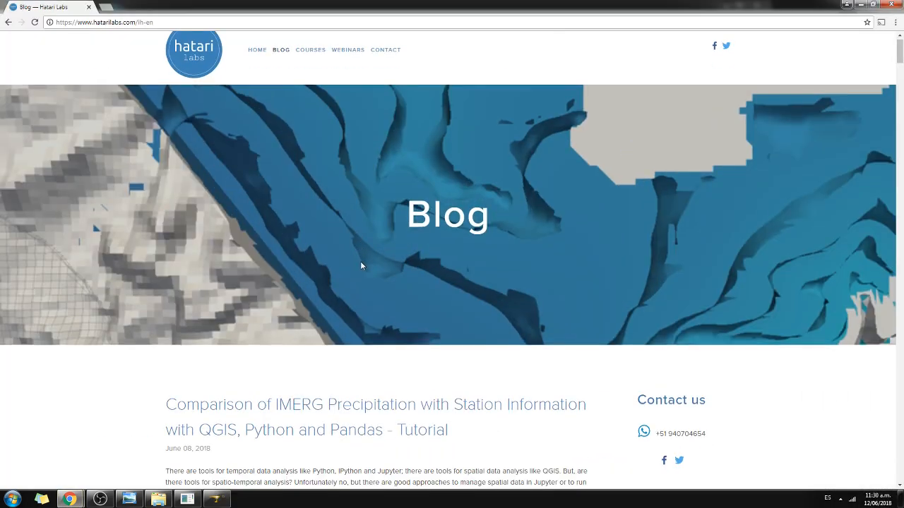
scroll(360, 262, down, 3)
scroll(360, 262, down, 3)
scroll(362, 264, up, 4)
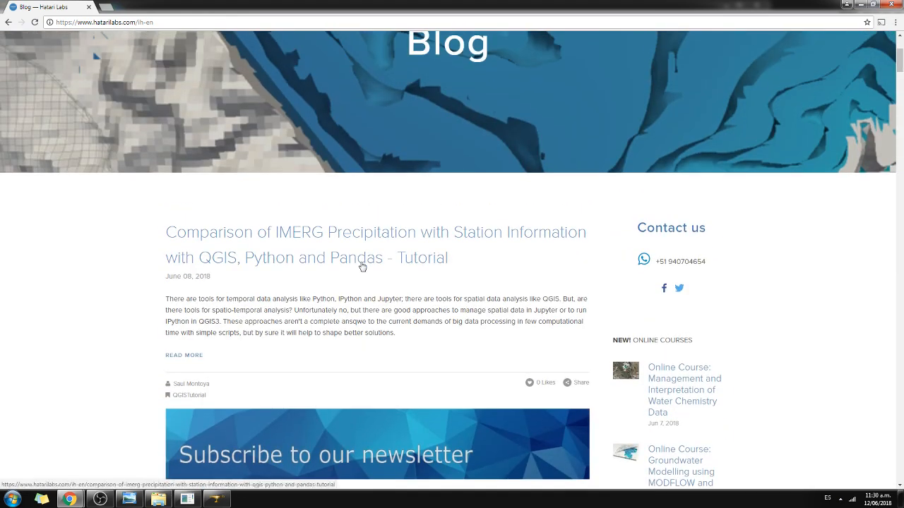
scroll(432, 216, down, 5)
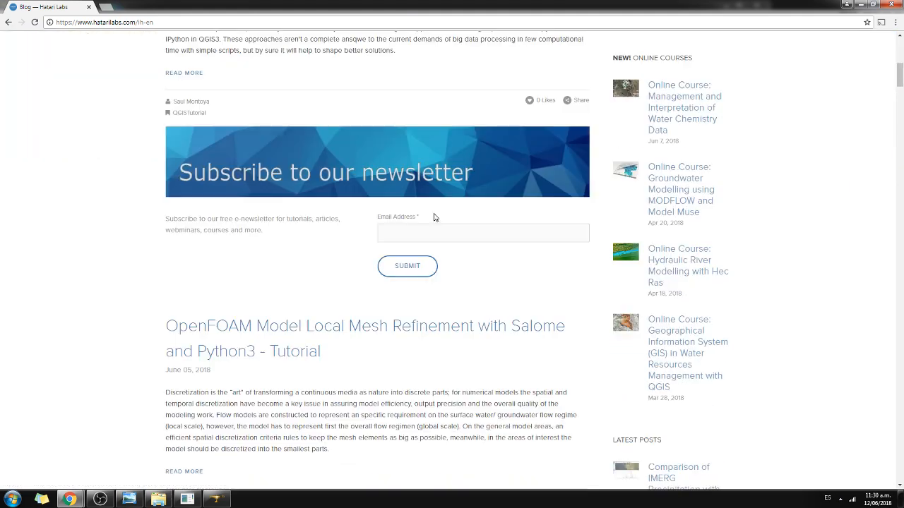
click(365, 237)
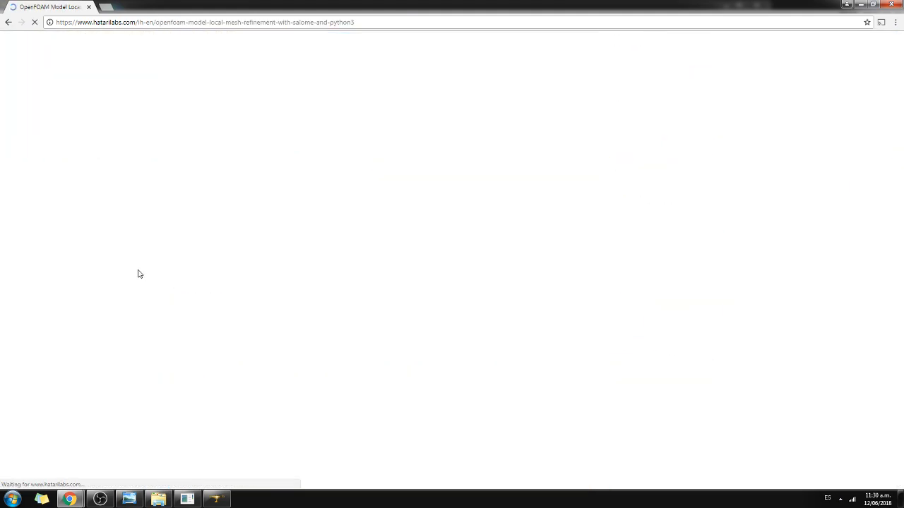
- Examine the tutorial's explanation of tetrahedral meshing in Salome Platform and the mesh size file layout
scroll(332, 318, down, 3)
scroll(332, 318, down, 12)
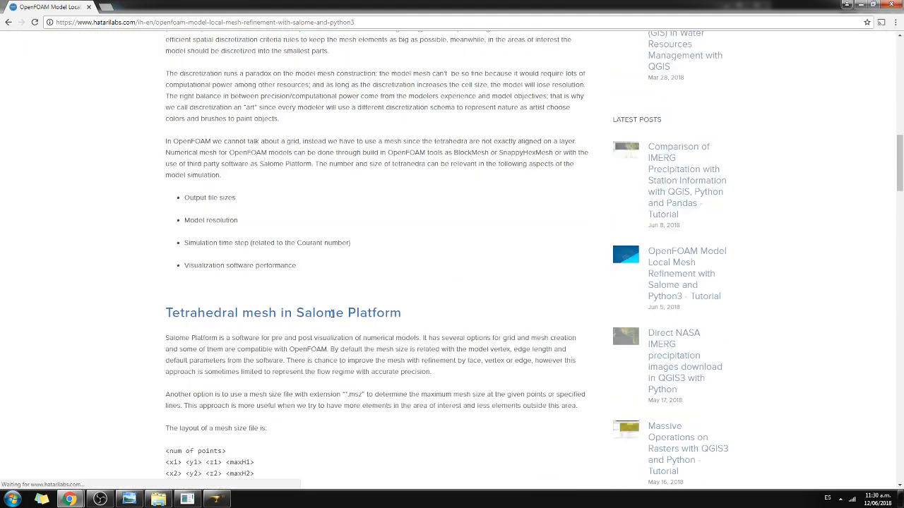
scroll(332, 318, down, 10)
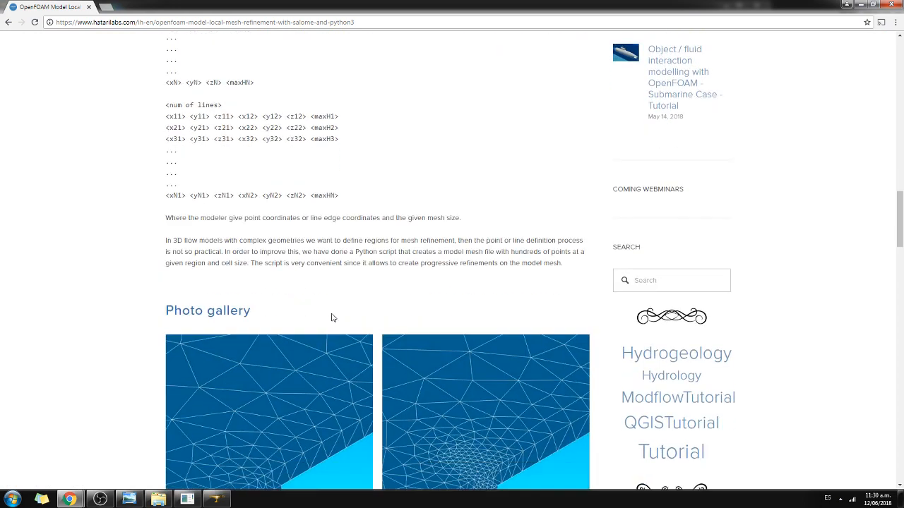
scroll(332, 317, up, 3)
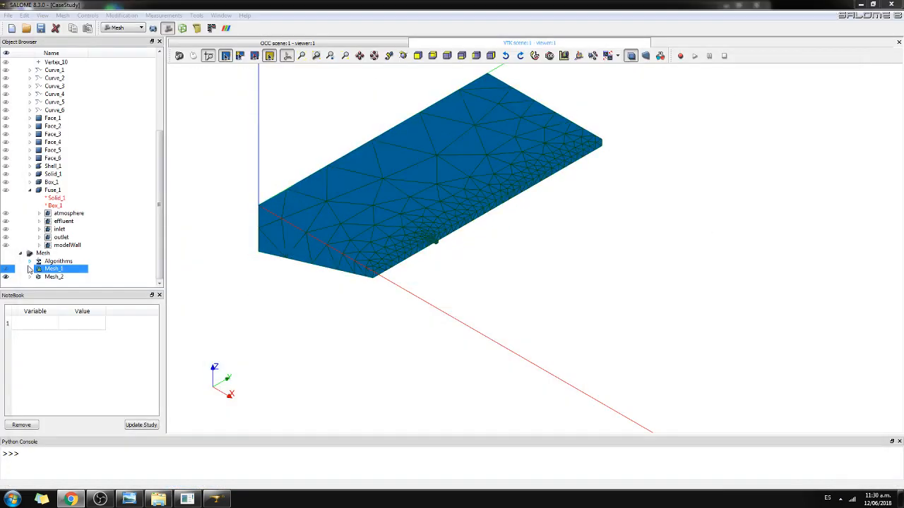
- Delete both trial meshes, Mesh_1 and Mesh_2
right_click(58, 270)
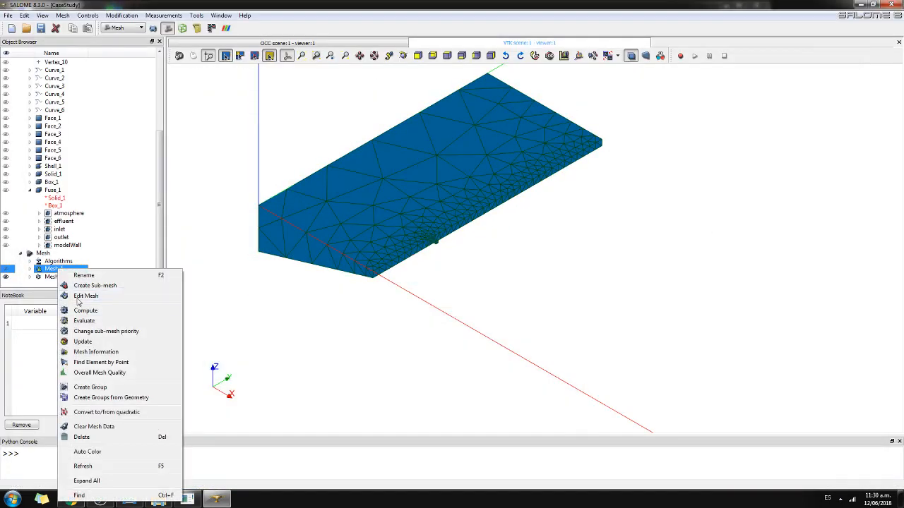
click(83, 437)
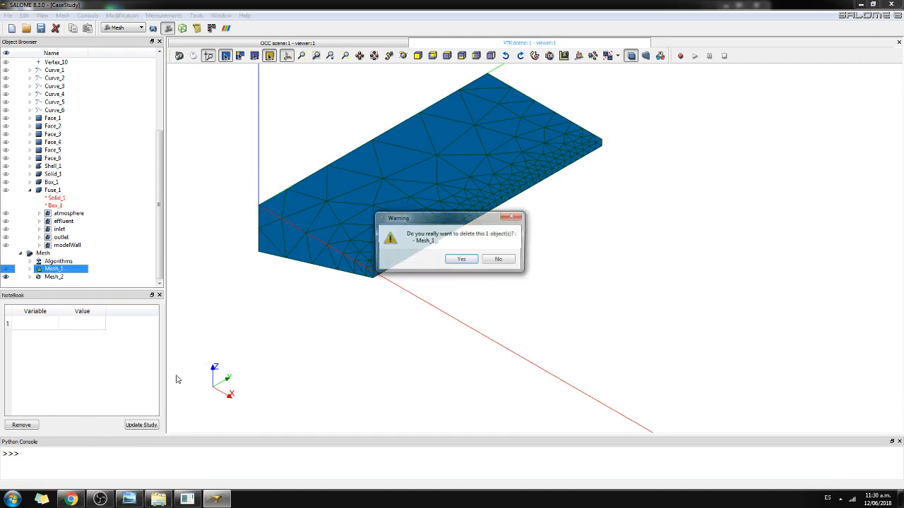
click(460, 262)
right_click(67, 279)
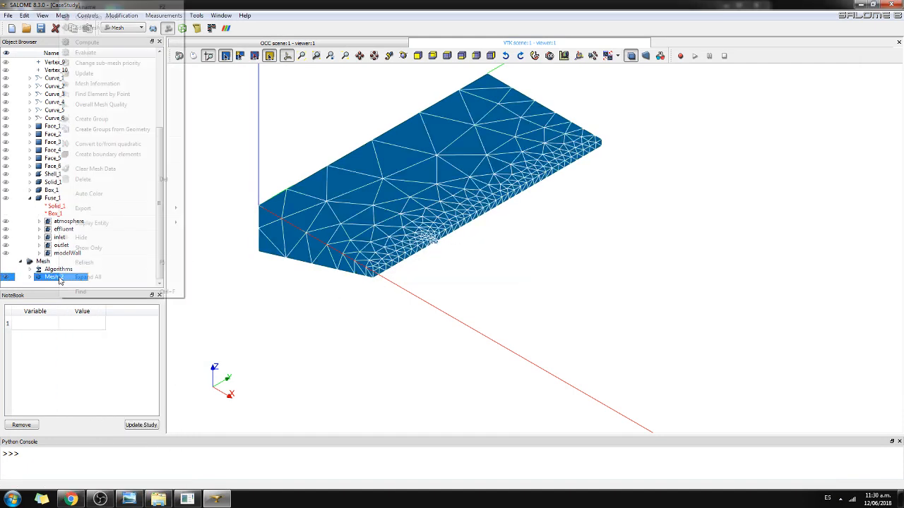
click(97, 186)
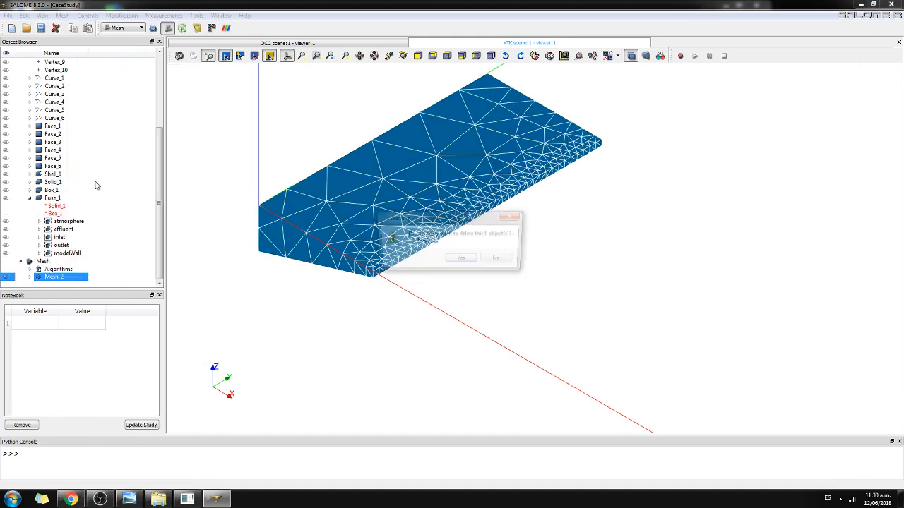
click(460, 258)
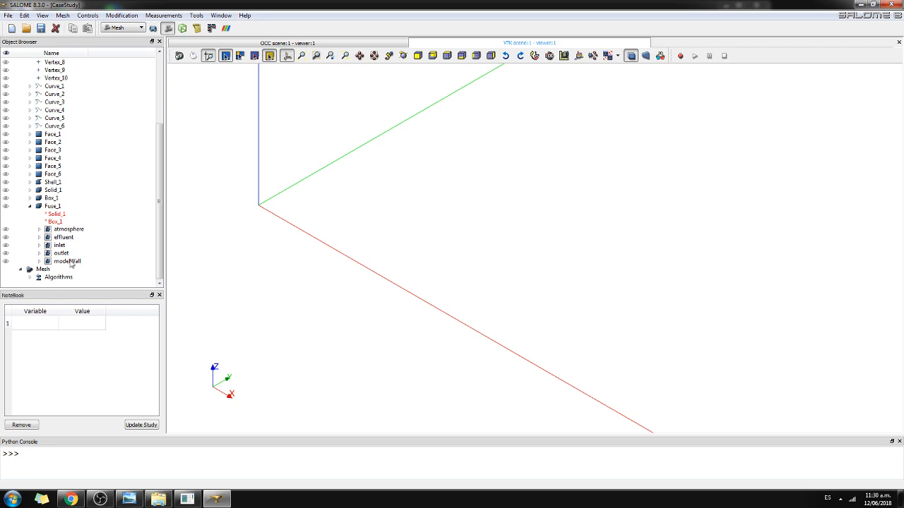
- Start a new mesh on Fuse_1 using the NETGEN 1D-2D-3D algorithm and open the local sizes of a NETGEN 3D Parameters hypothesis
click(6, 207)
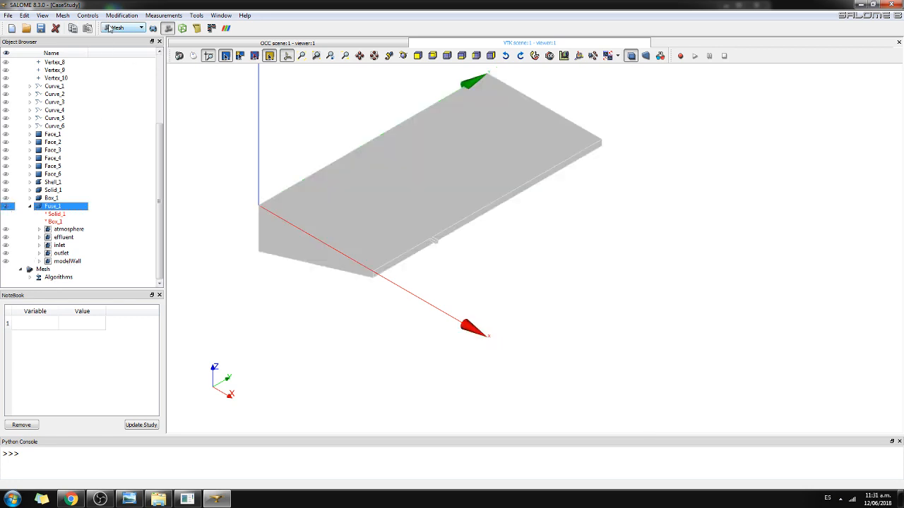
click(62, 15)
click(78, 24)
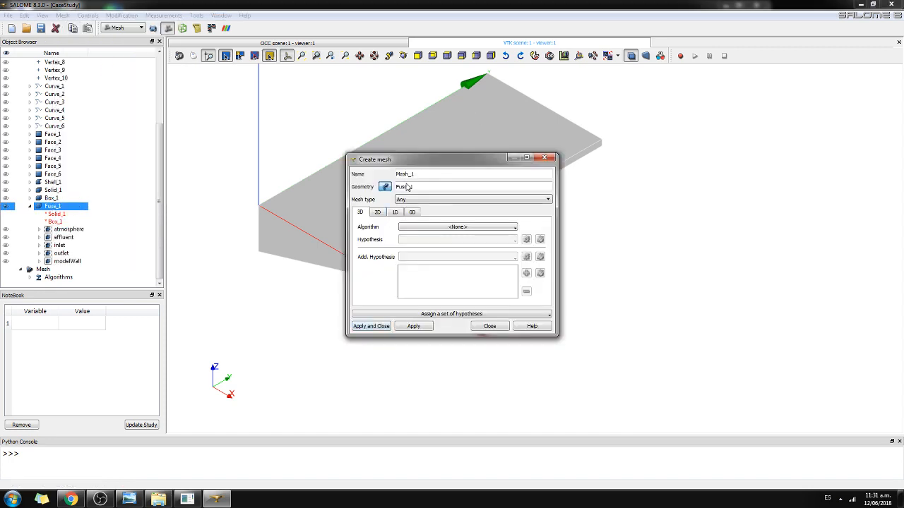
click(441, 229)
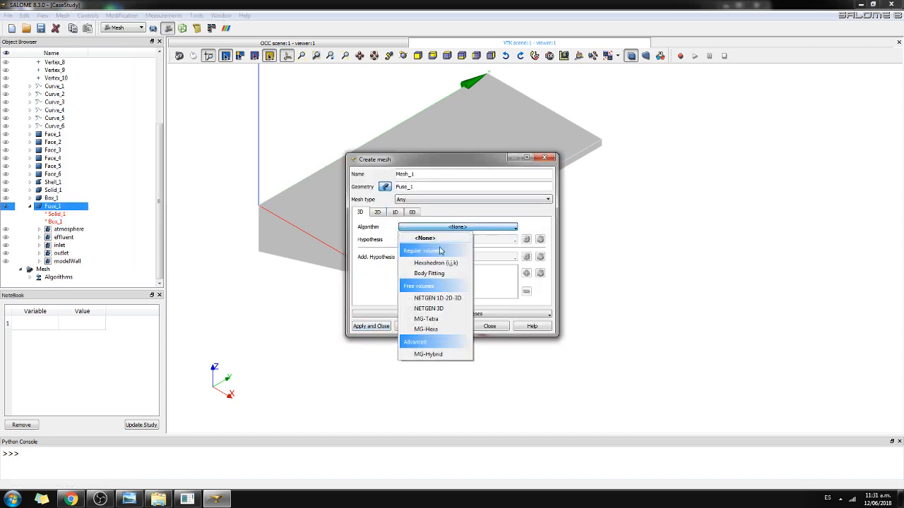
click(439, 298)
click(527, 239)
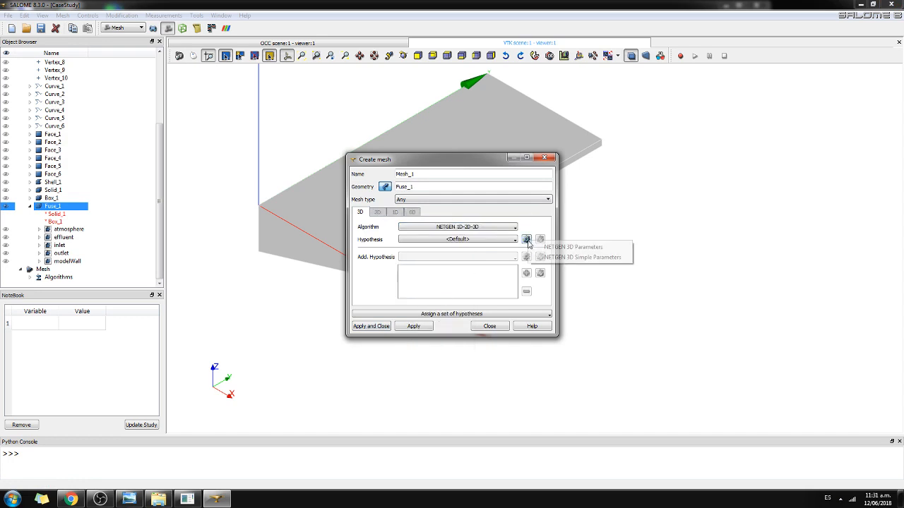
click(572, 247)
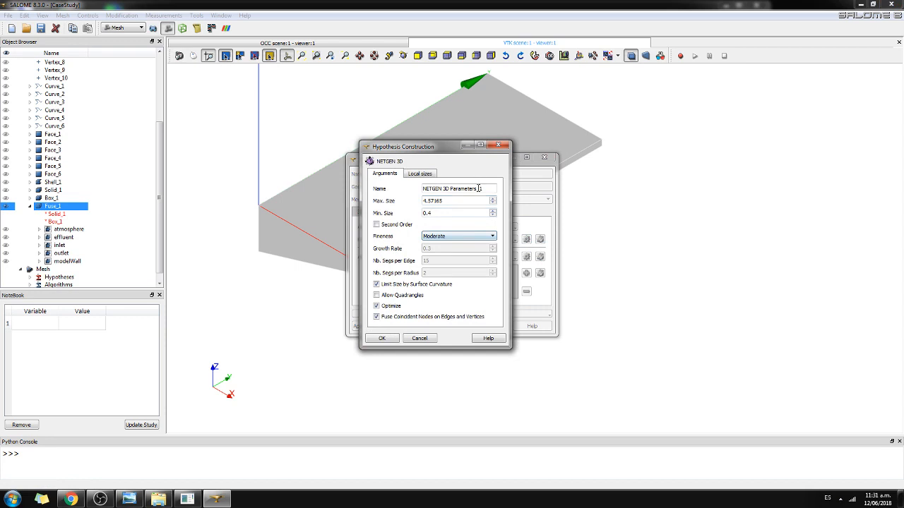
click(419, 174)
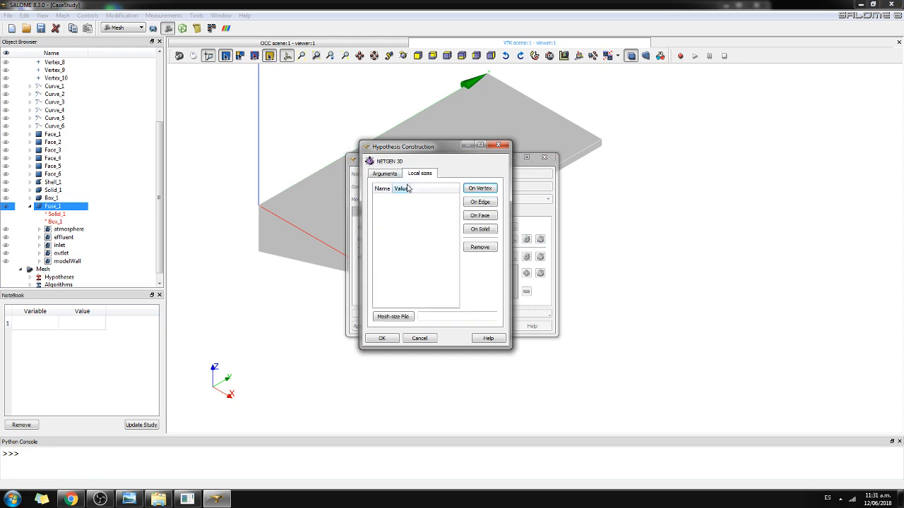
- Switch to Windows Explorer and look through the Infohataris and InfohatarisPosted folders in Documents for the mesh size file
click(158, 499)
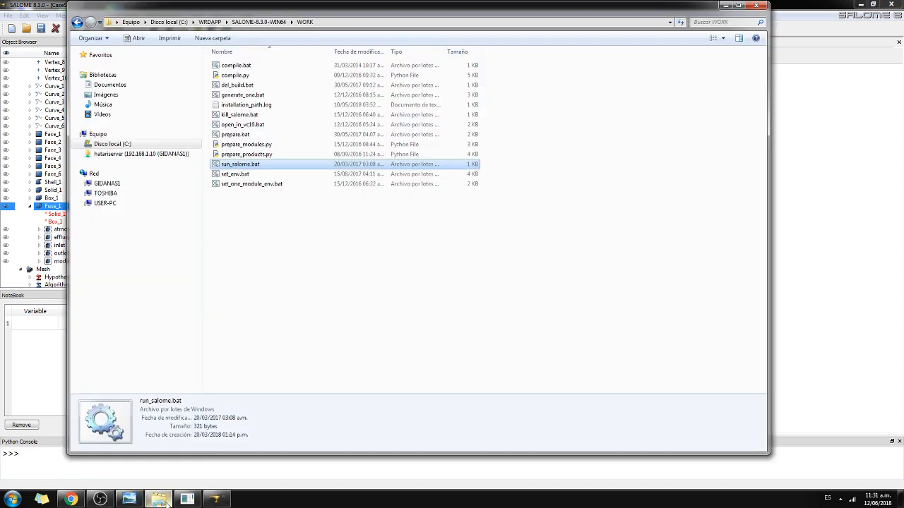
click(122, 85)
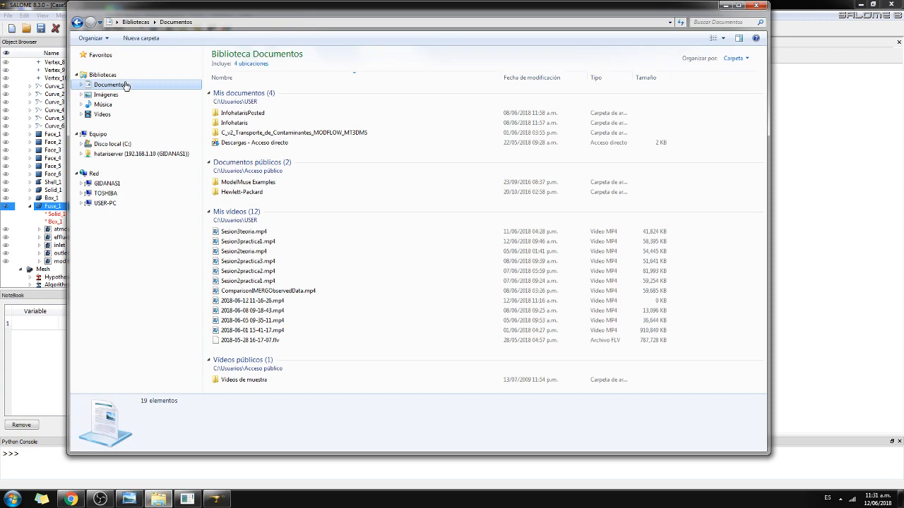
double_click(240, 122)
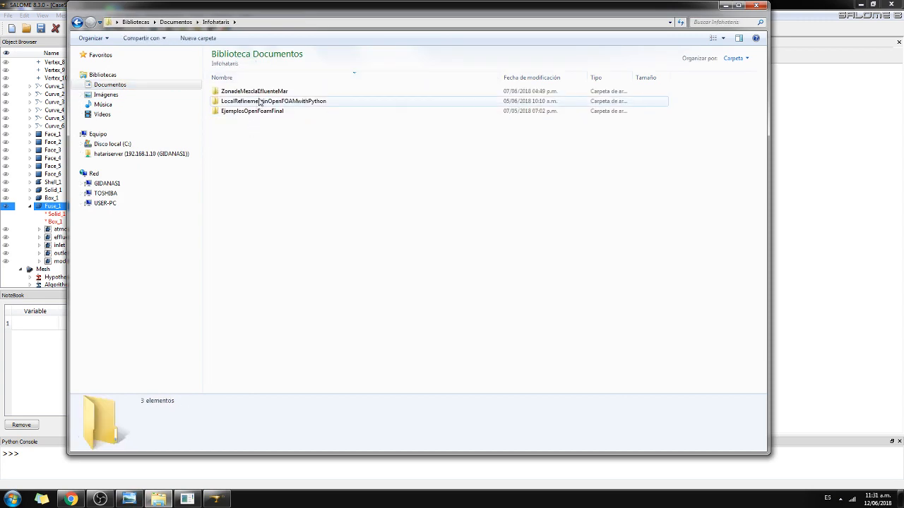
double_click(270, 113)
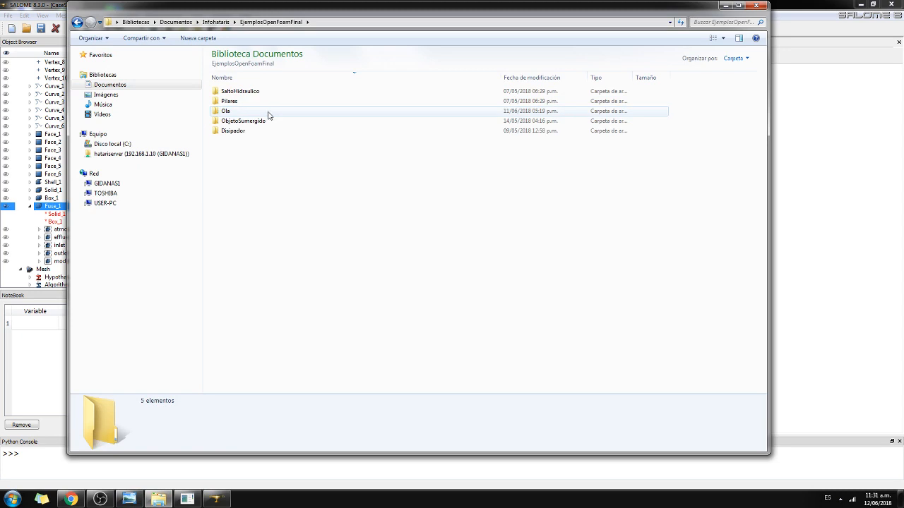
key(BackSpace)
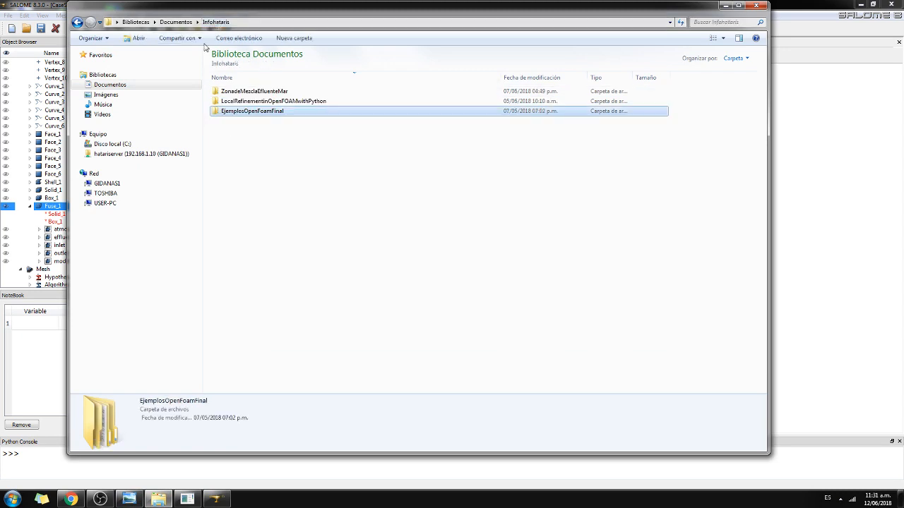
double_click(238, 92)
click(210, 24)
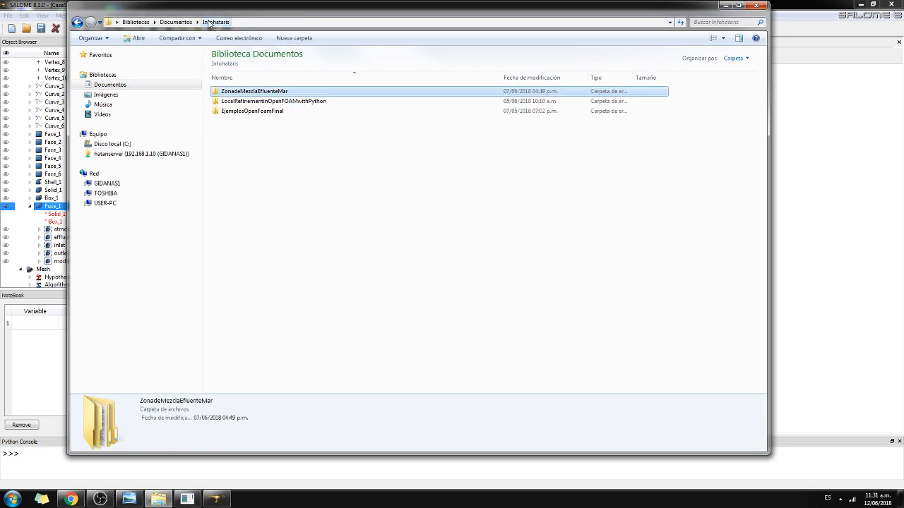
click(176, 22)
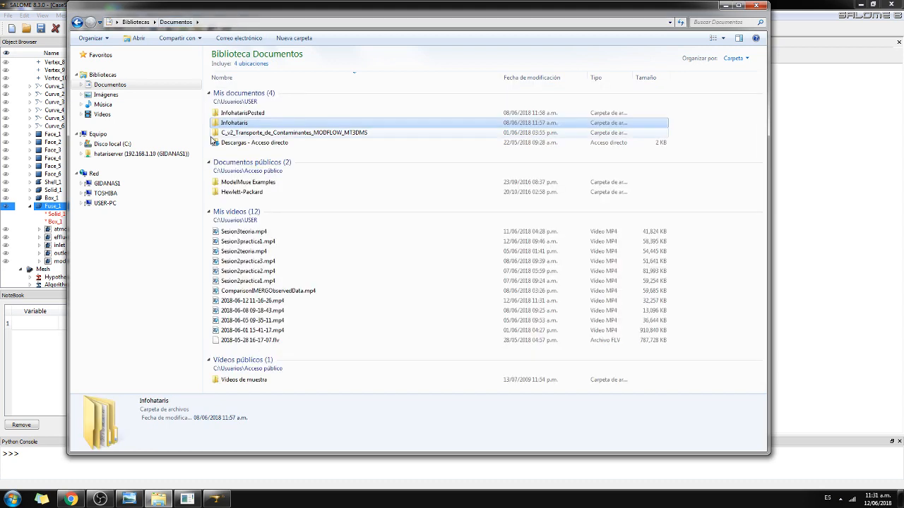
double_click(232, 122)
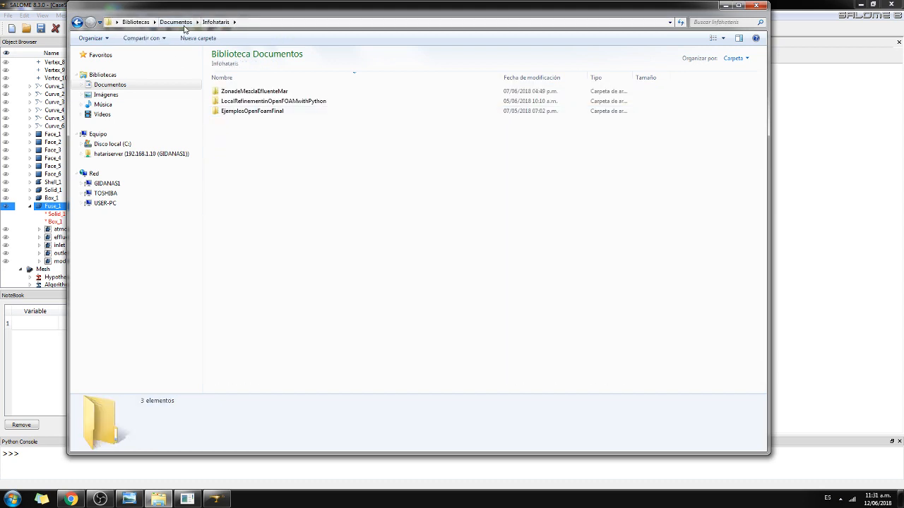
click(176, 22)
double_click(233, 113)
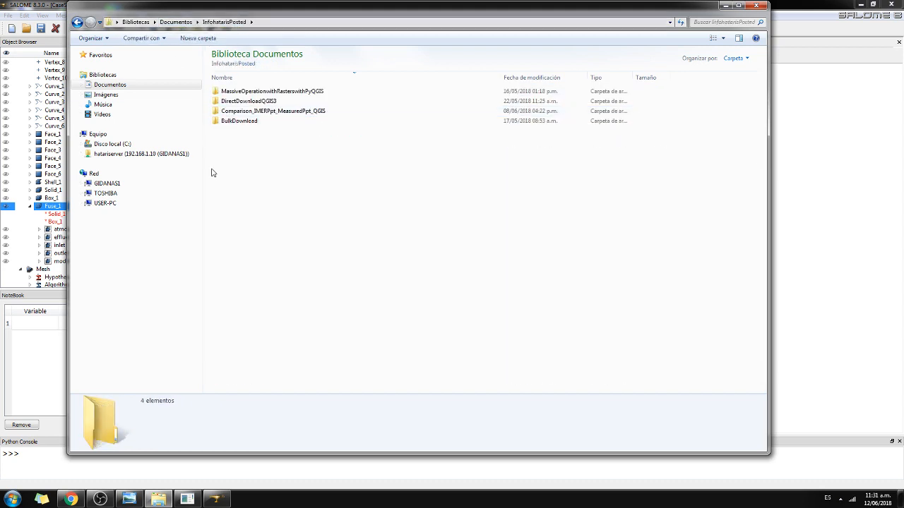
click(176, 22)
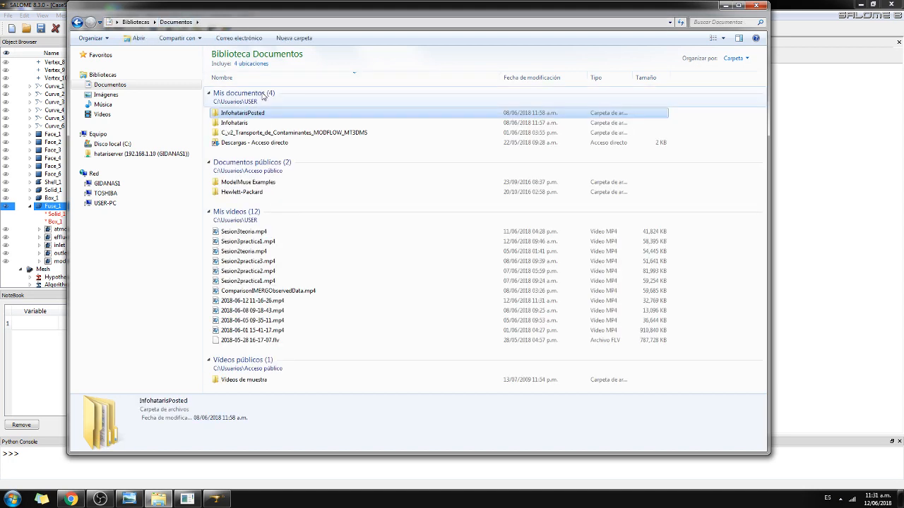
double_click(245, 115)
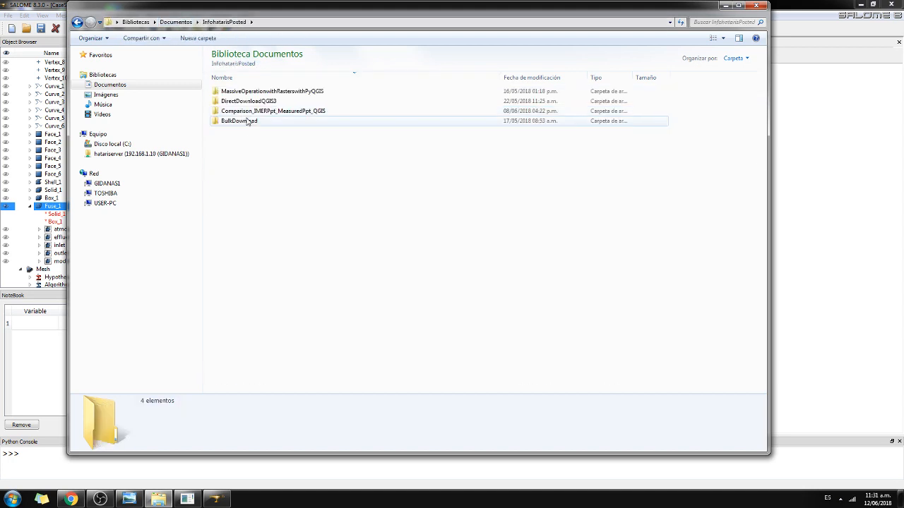
click(181, 24)
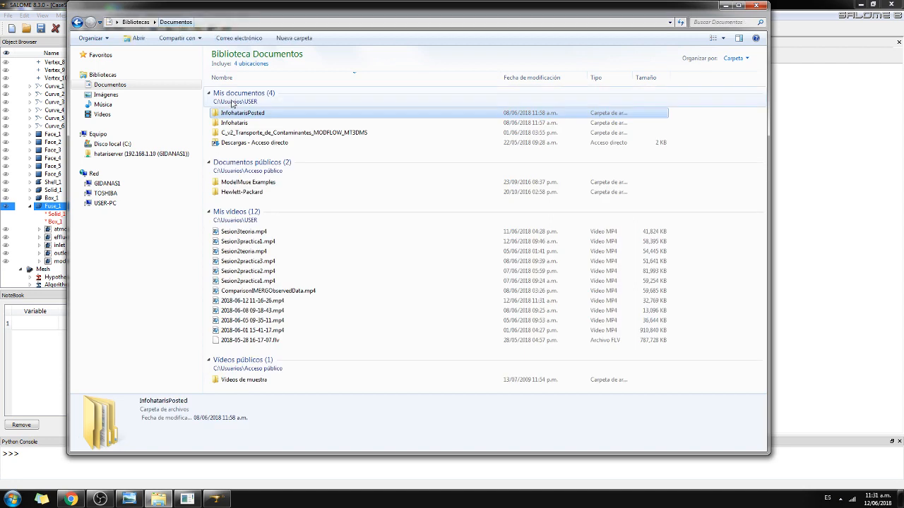
- Copy refinementStruc2Stage.msz from the Txt folder of LocalRefinementinOpenFOAMwithPython inside Infohataris
double_click(237, 123)
double_click(240, 105)
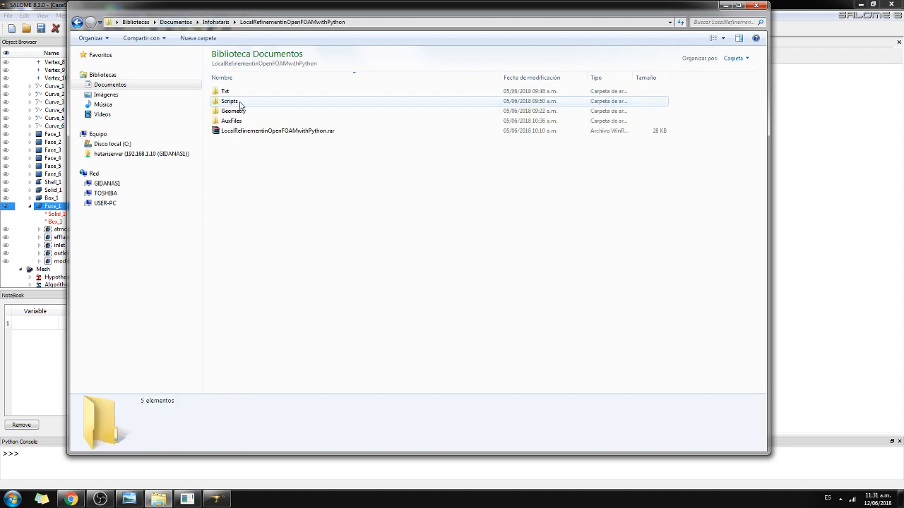
double_click(228, 91)
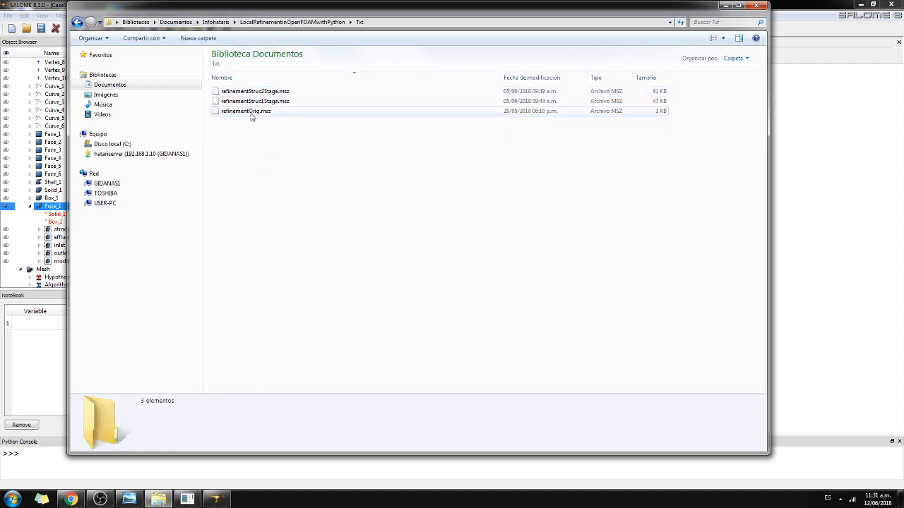
click(300, 92)
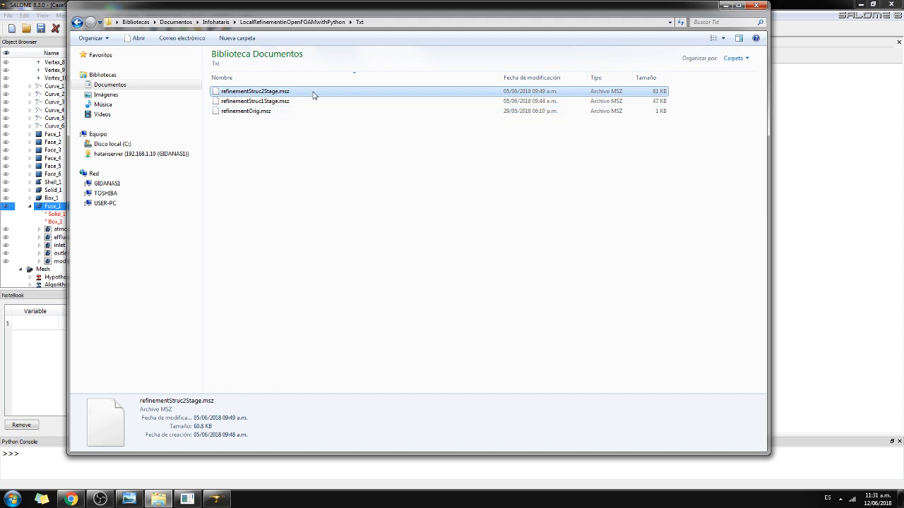
double_click(313, 92)
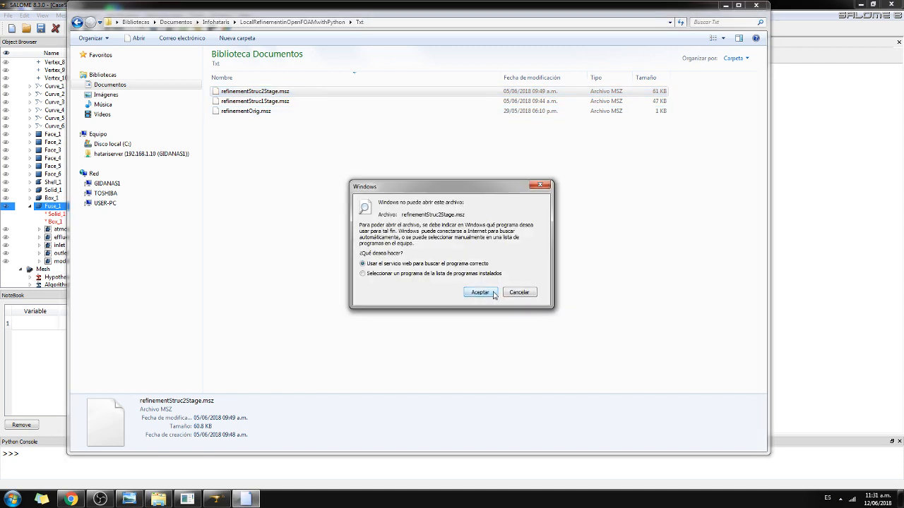
click(518, 292)
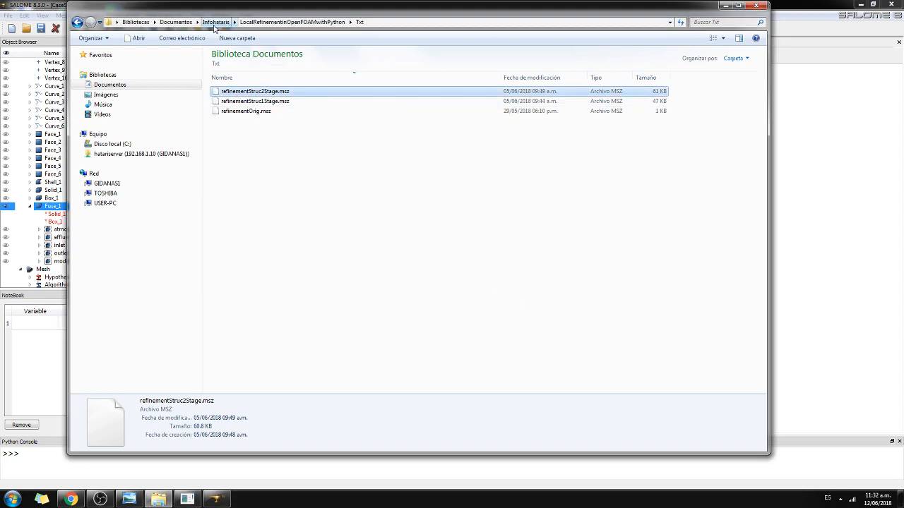
- Create a folder named Txt in ZonadeMezclaEfluenteMar and paste refinementStruc2Stage.msz into it
click(215, 22)
double_click(256, 91)
right_click(246, 137)
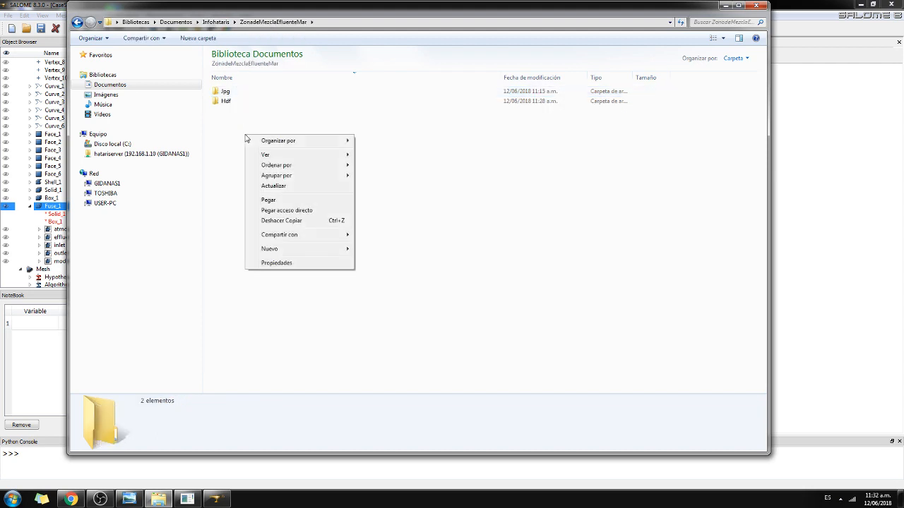
click(363, 249)
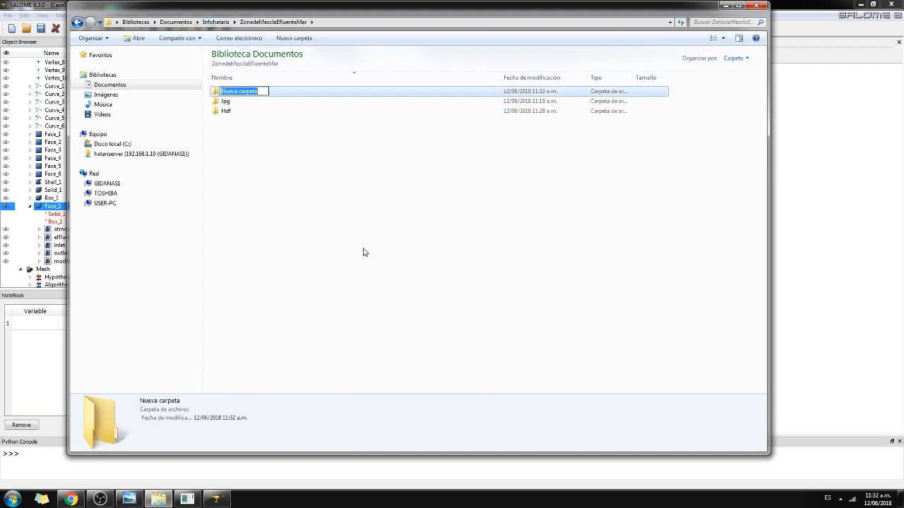
text(Txt)
key(Return)
key(Return)
key(ctrl+v)
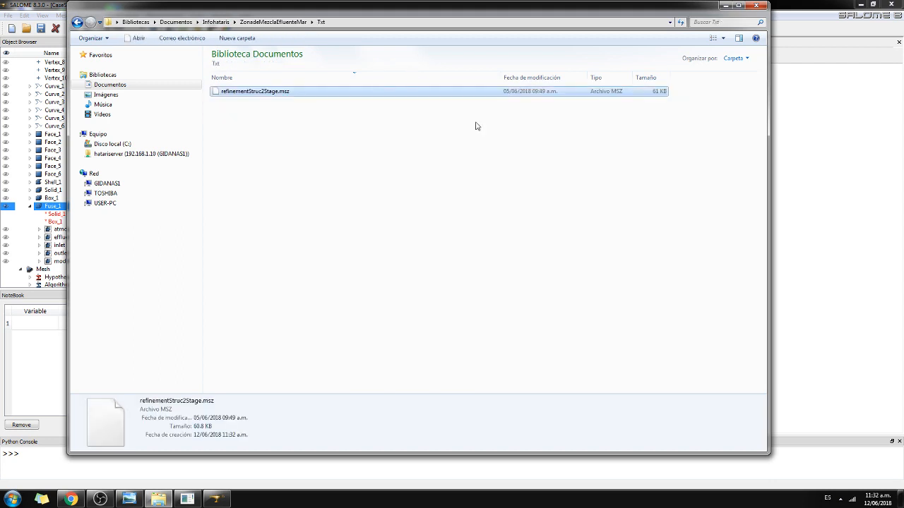
- Switch back to SALOME, load Txt/refinementStruc2Stage.msz as the hypothesis's mesh-size file and create the mesh
click(792, 142)
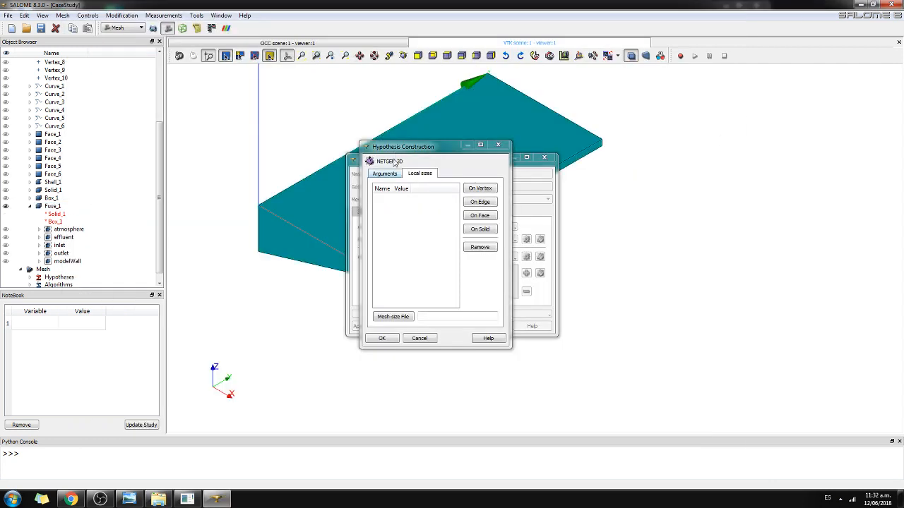
click(398, 318)
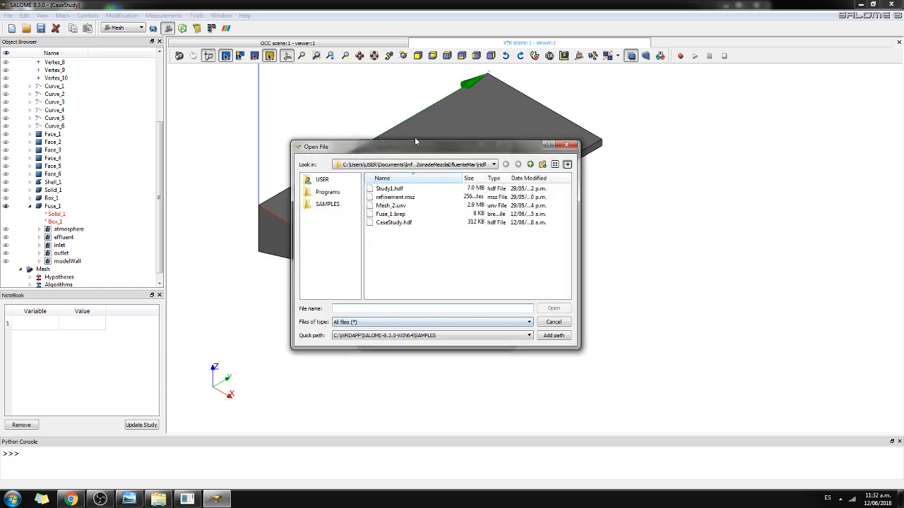
click(529, 165)
double_click(380, 189)
click(388, 189)
double_click(387, 189)
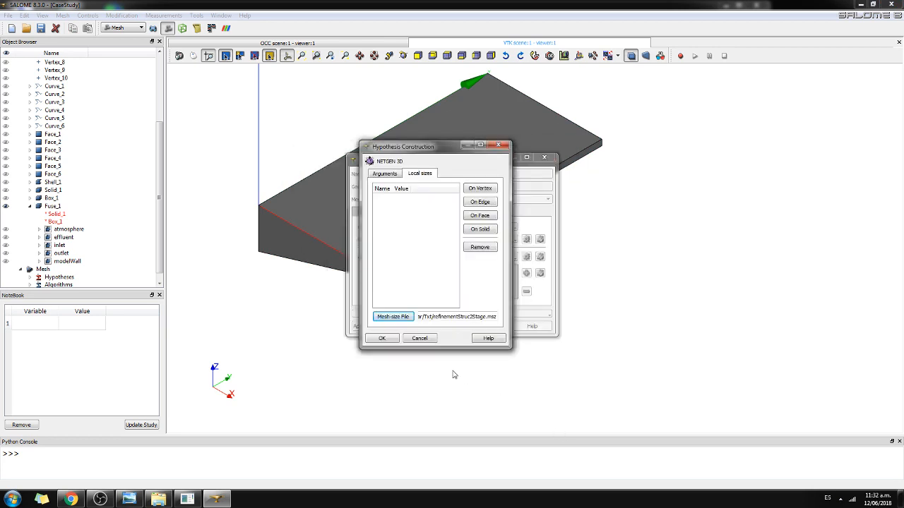
click(383, 338)
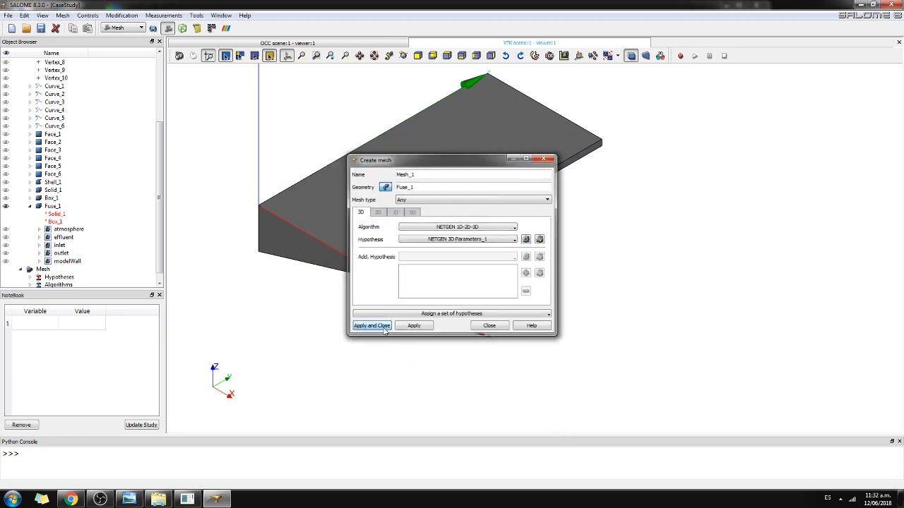
click(385, 328)
- Compute Mesh_1 and inspect its element refinement up close around the effluent discharge
right_click(48, 275)
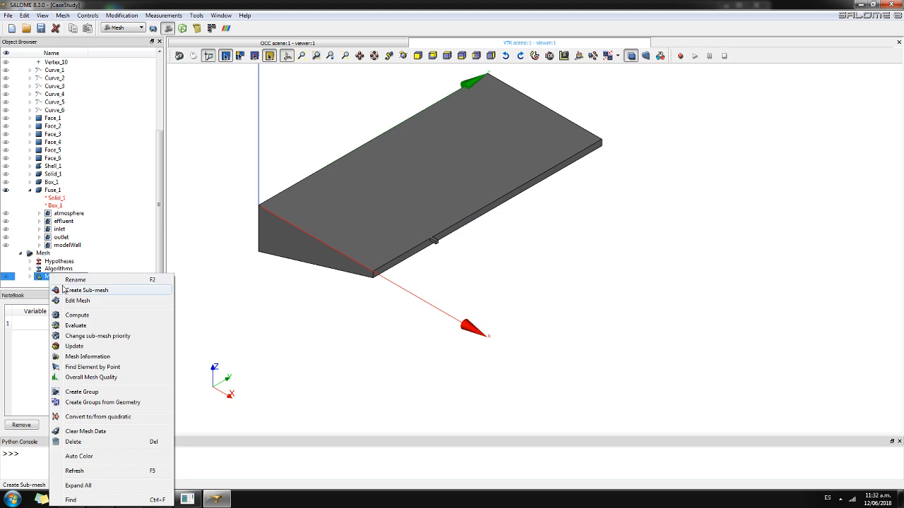
click(75, 315)
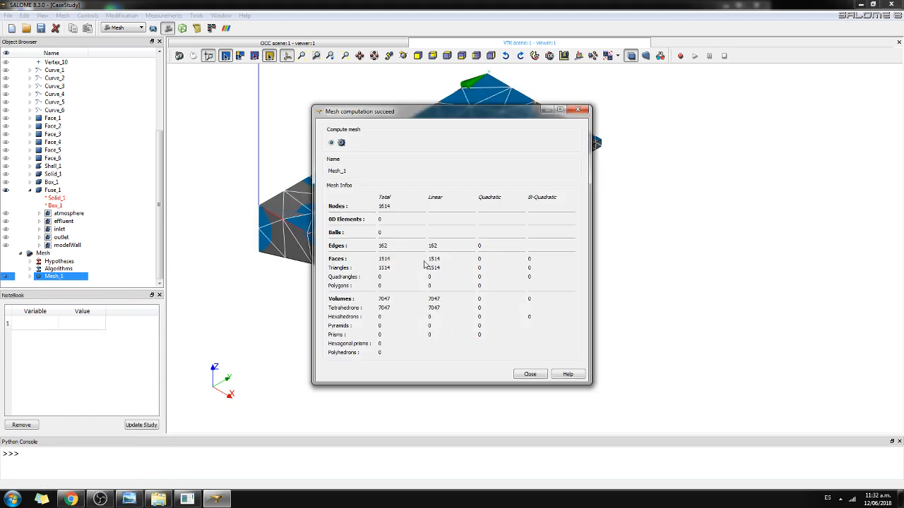
click(528, 371)
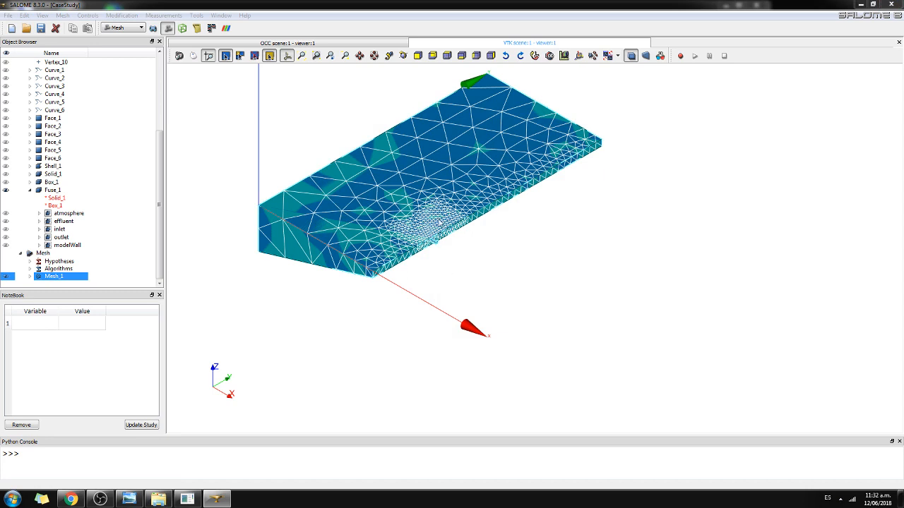
scroll(439, 221, up, 6)
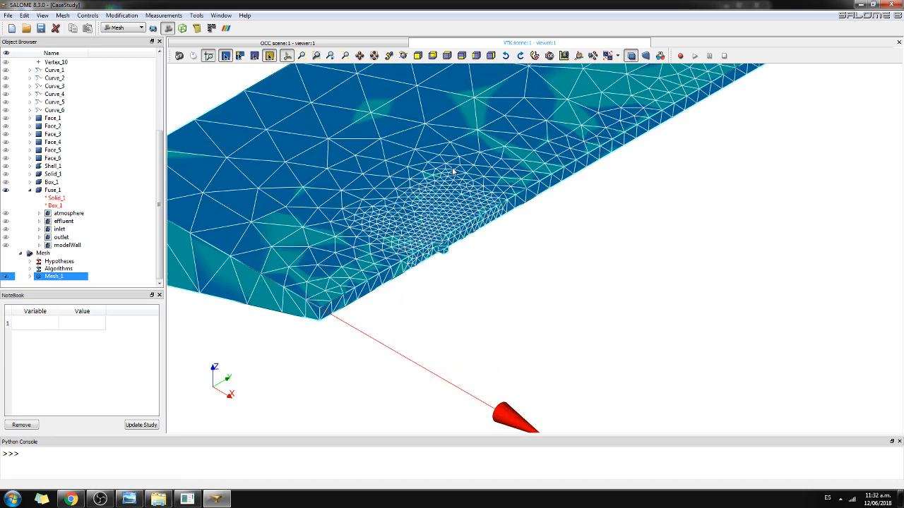
scroll(453, 171, up, 2)
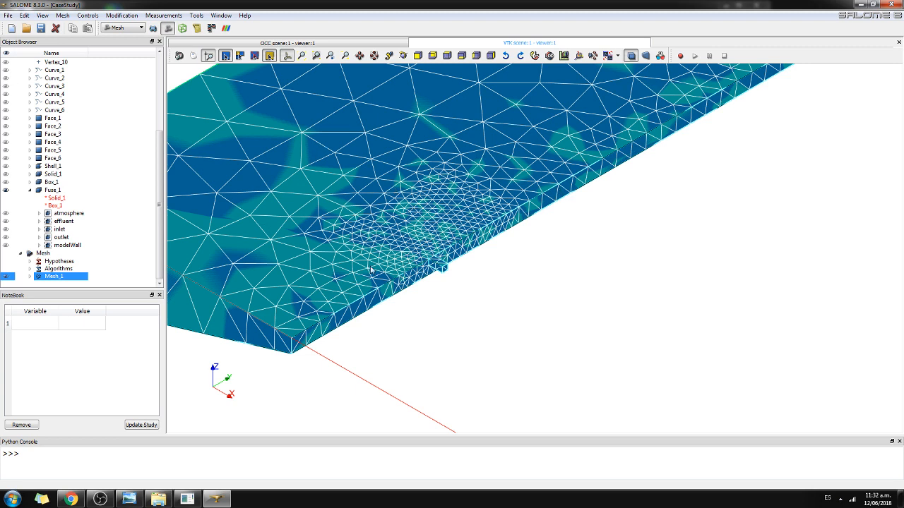
- Create a face group named atmosphere on Mesh_1, based on the atmosphere geometry group of Fuse_1
scroll(387, 254, down, 3)
scroll(387, 254, down, 3)
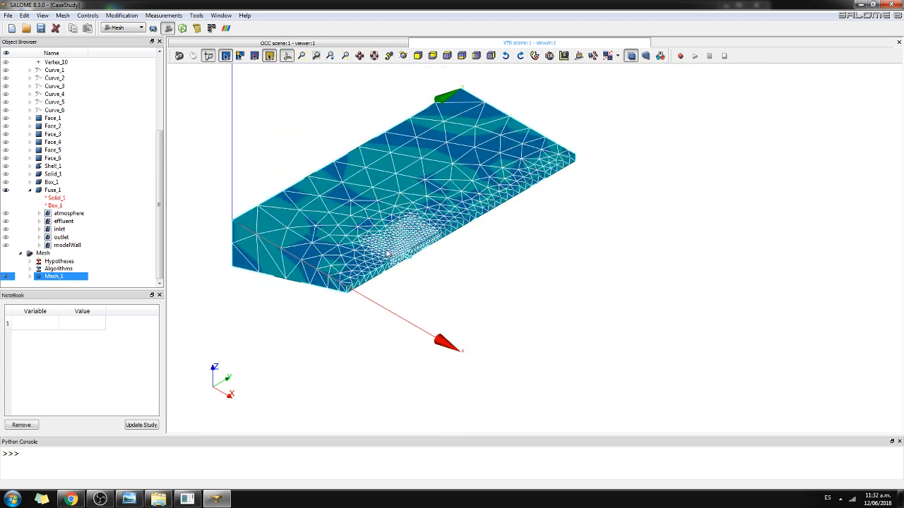
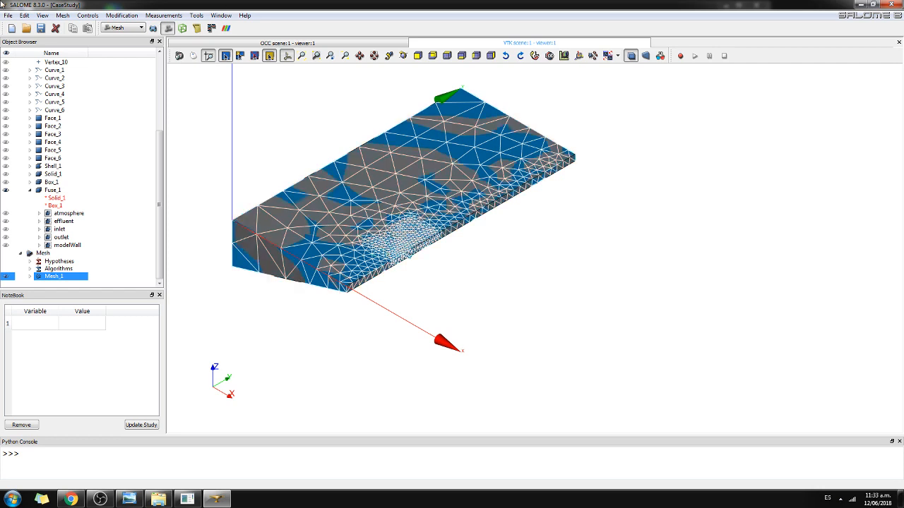
click(62, 15)
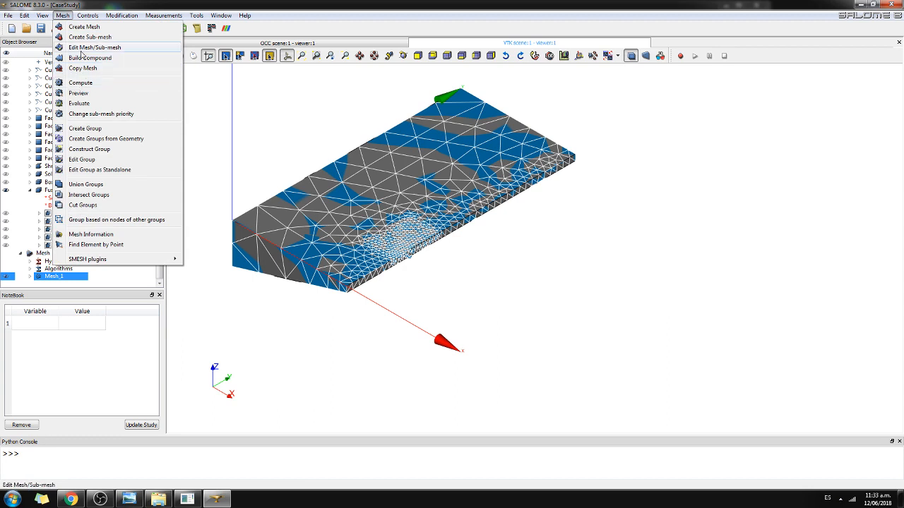
click(99, 129)
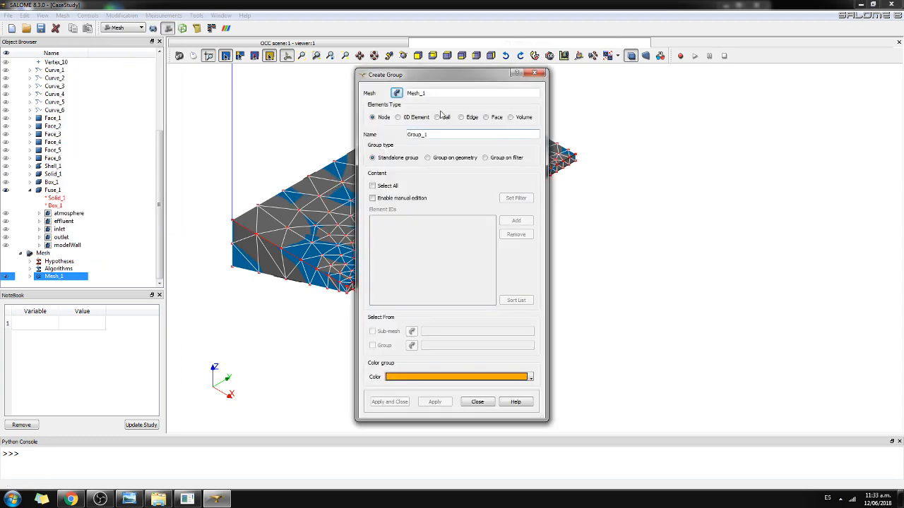
click(487, 117)
click(453, 158)
click(415, 175)
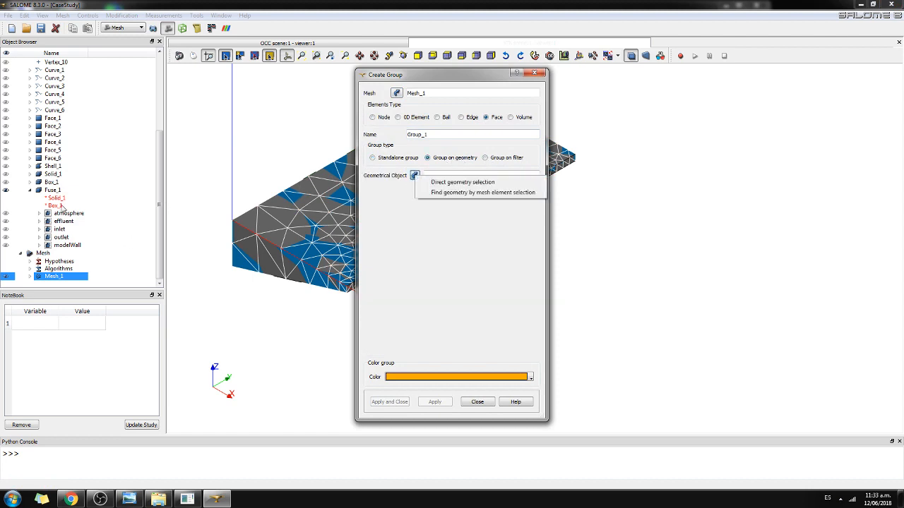
click(68, 213)
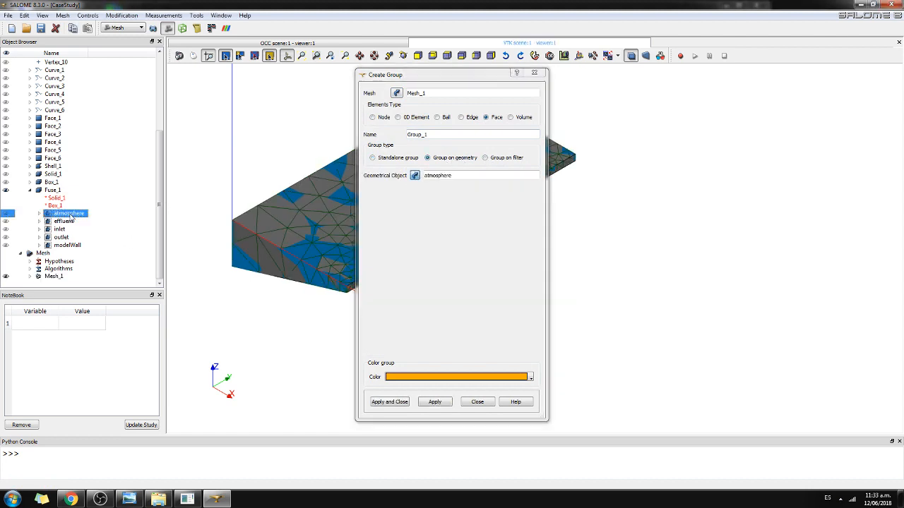
double_click(456, 135)
text(atmosphere)
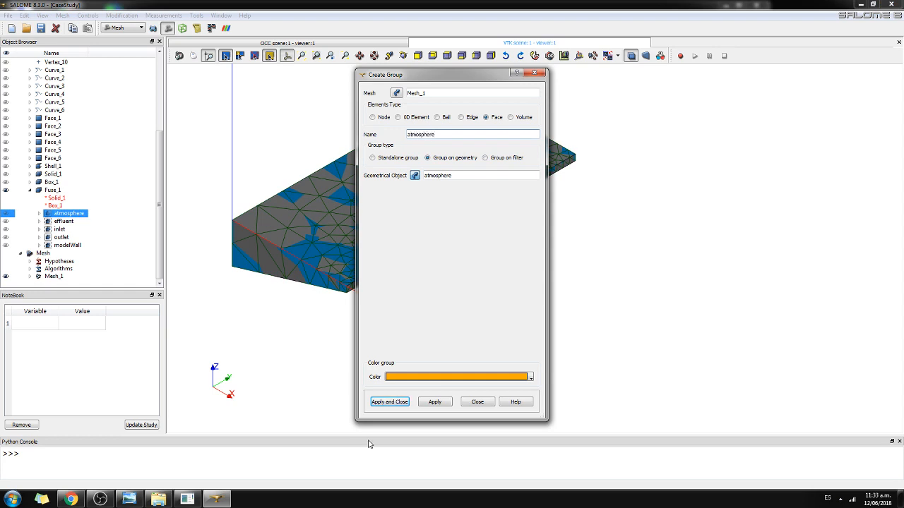
click(434, 402)
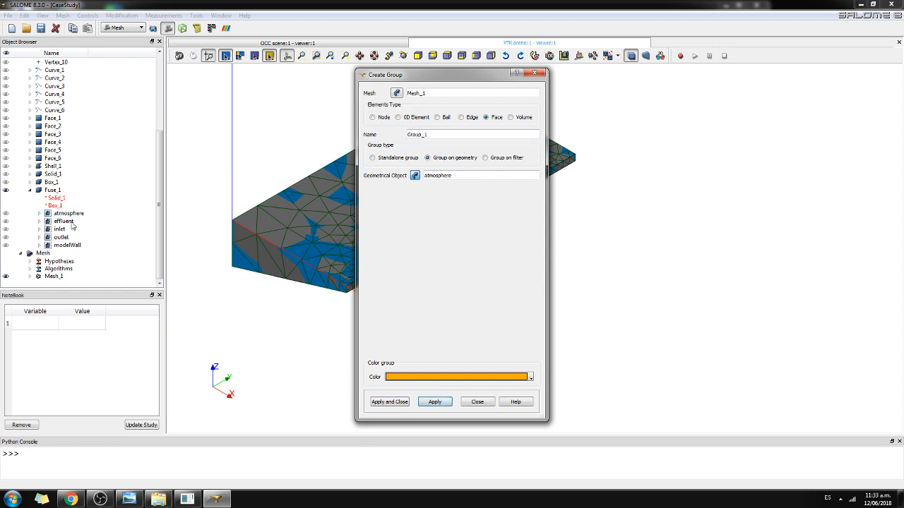
- Create a face group named effluent from the effluent geometry group and colour it light green
click(64, 221)
double_click(401, 134)
text(effluent)
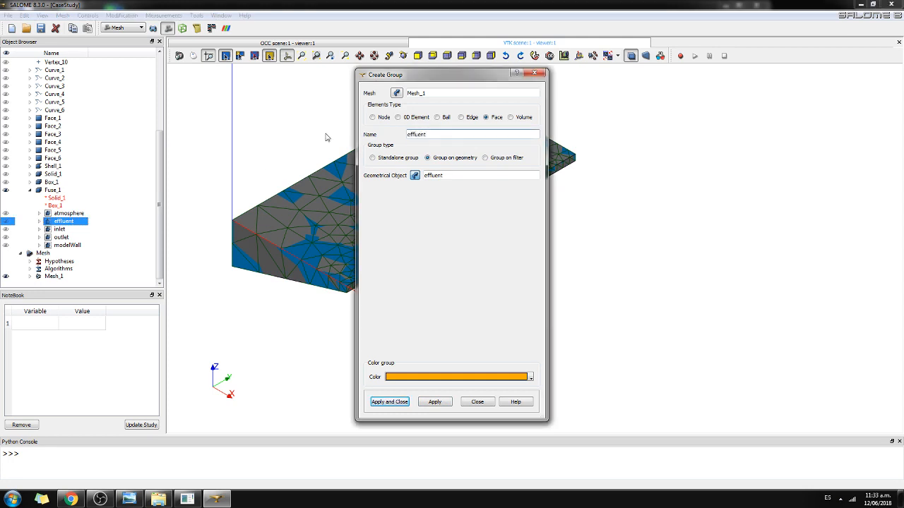
click(530, 377)
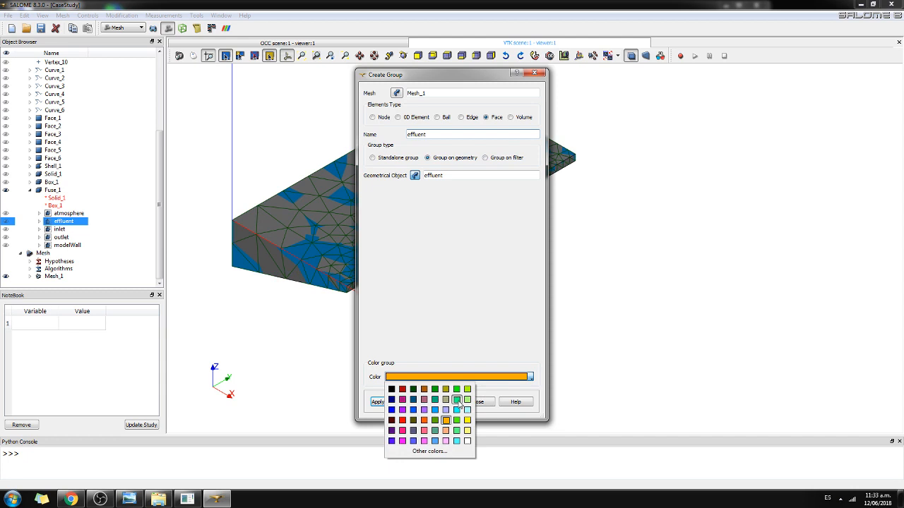
click(457, 400)
click(435, 402)
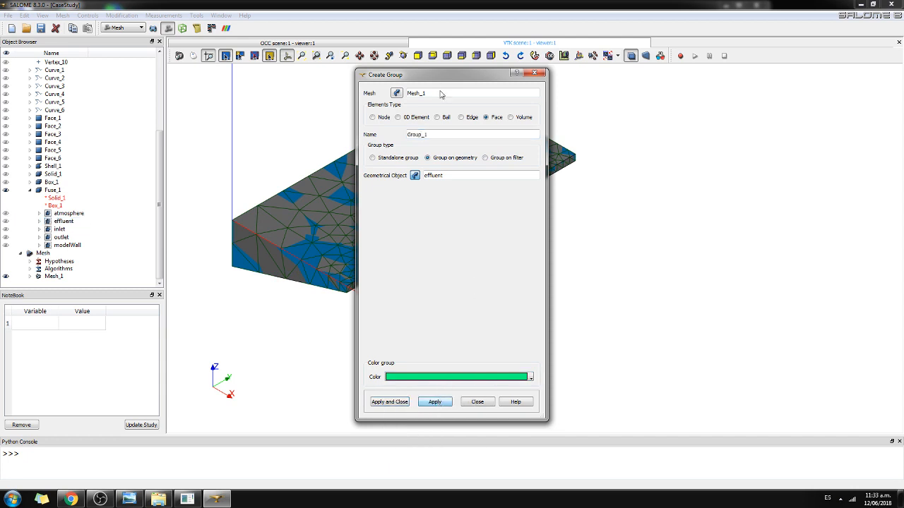
- Create a face group named inlet from the inlet geometry group and colour it dark green
click(60, 229)
click(427, 134)
double_click(427, 134)
text(Inlet)
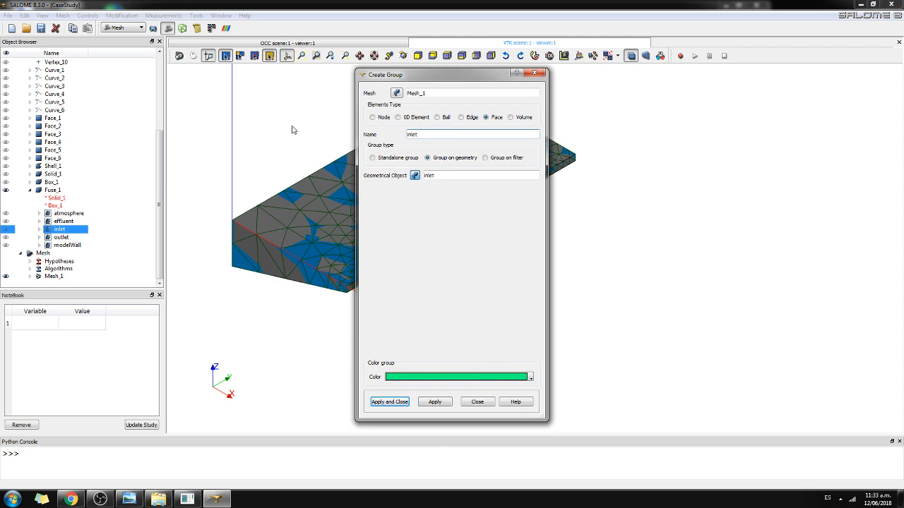
click(530, 378)
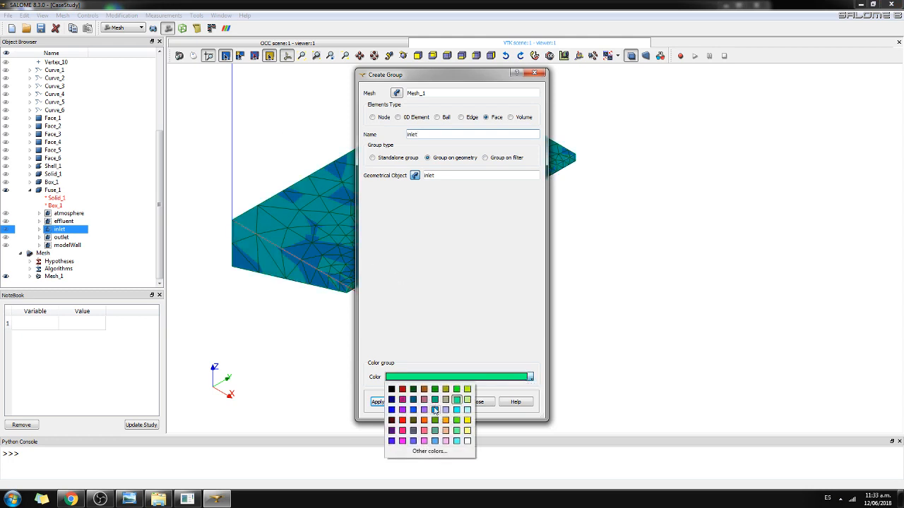
click(434, 420)
click(434, 402)
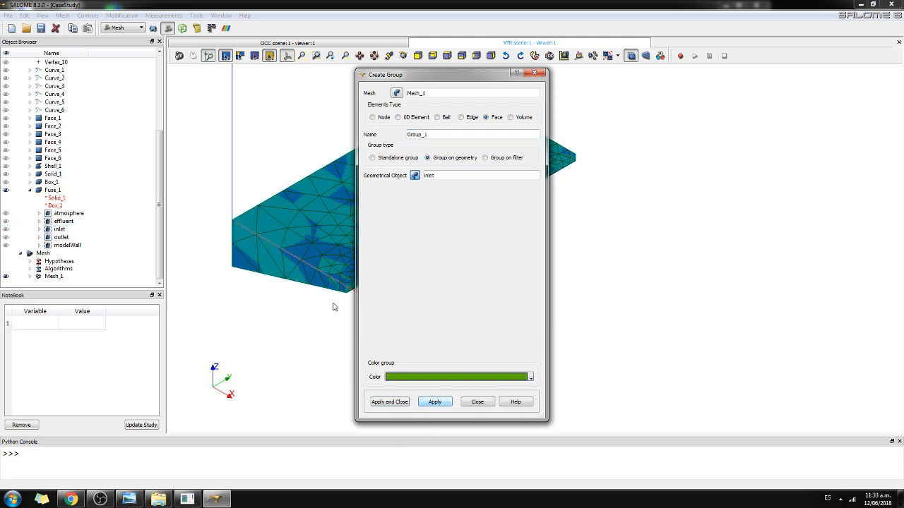
- Create a face group named outlet from the outlet geometry group and colour it purple
drag(473, 173, 398, 176)
double_click(447, 176)
double_click(416, 134)
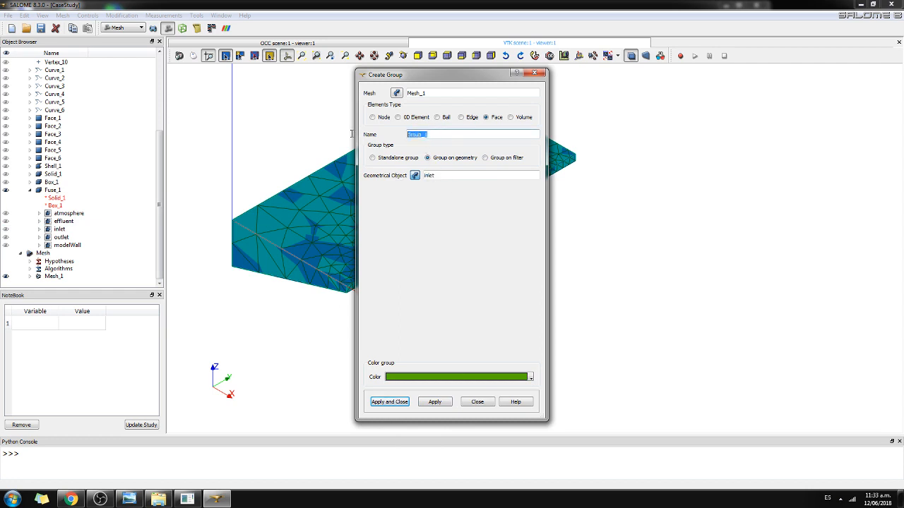
click(62, 237)
double_click(434, 132)
text(outlet)
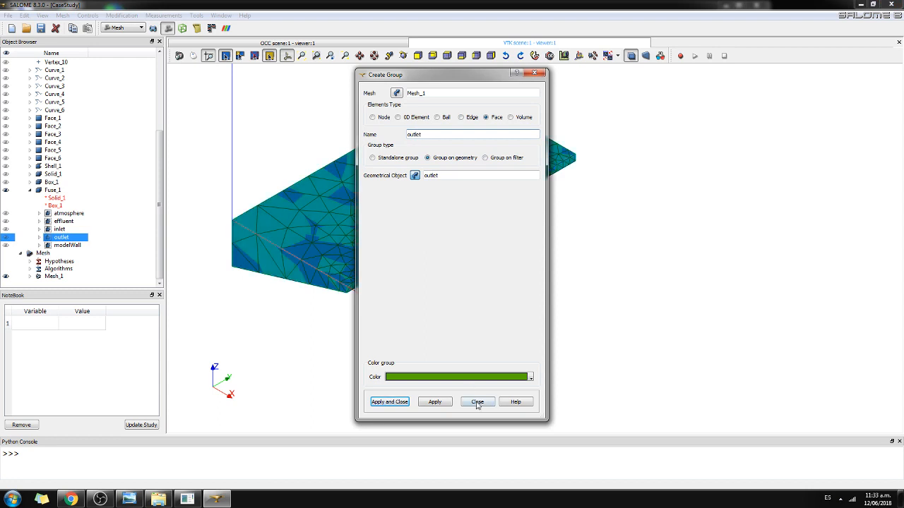
click(463, 381)
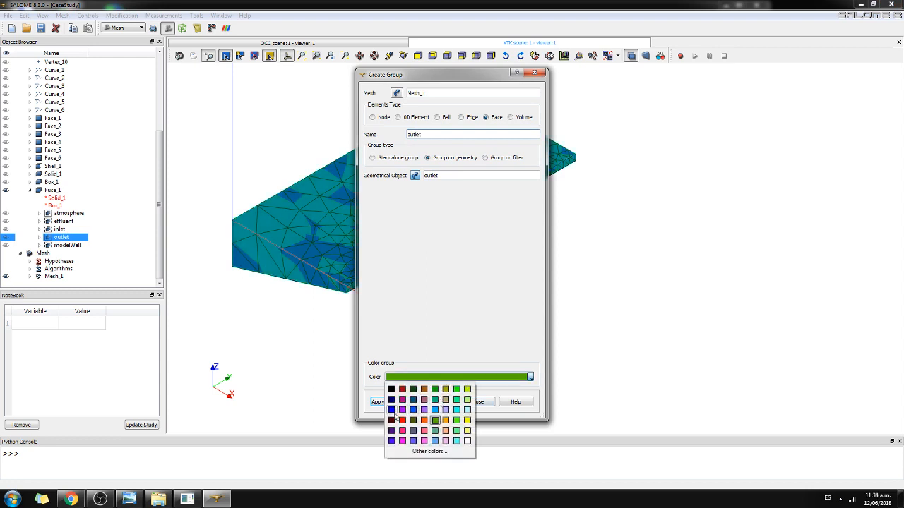
click(402, 410)
click(432, 404)
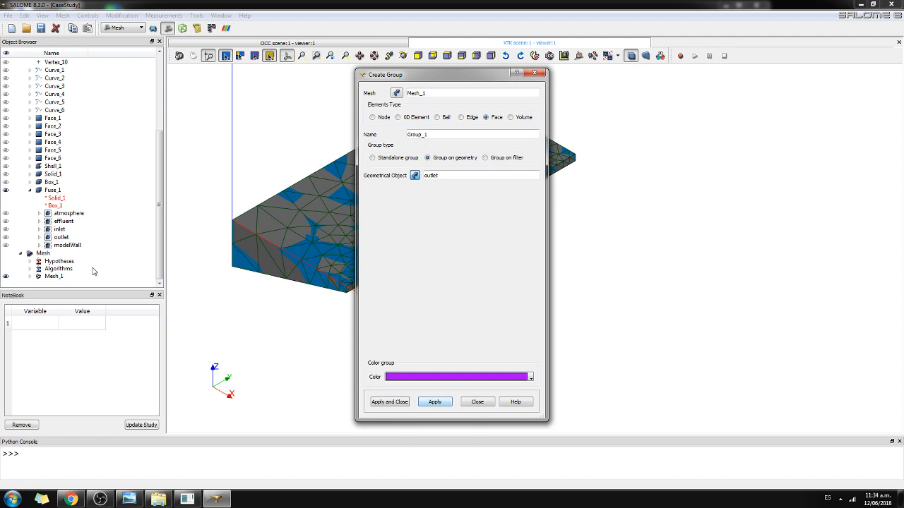
- Create a face group named modelWall from the modelWall geometry group and finish creating groups
click(67, 245)
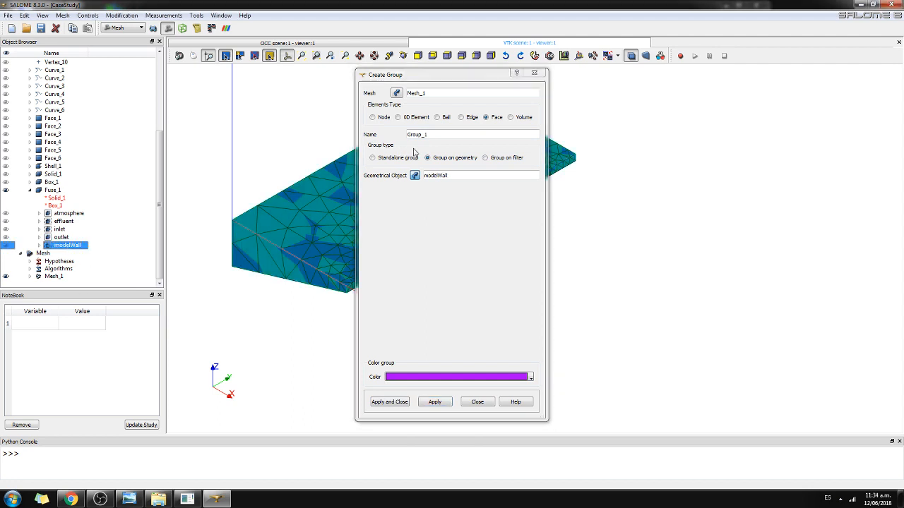
double_click(432, 134)
text(modelWall)
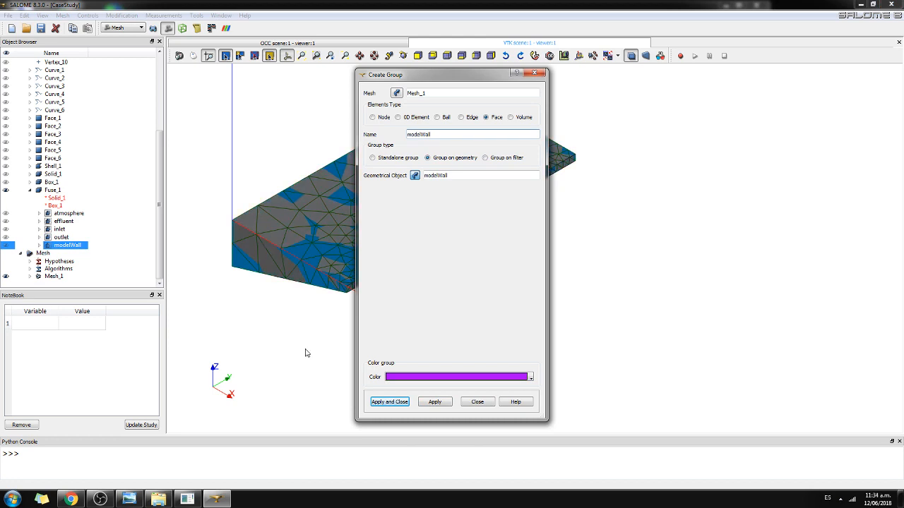
click(398, 403)
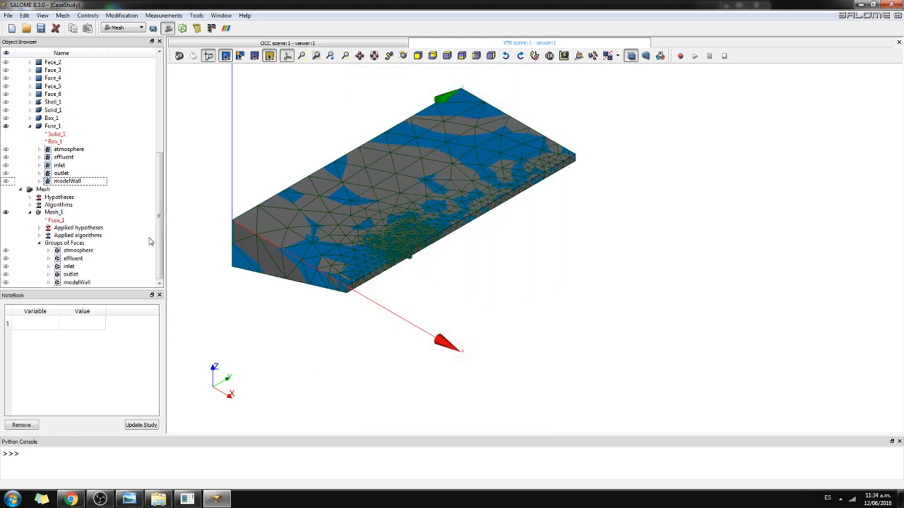
- Hide Mesh_1 and Fuse_1 and view the atmosphere face group of the mesh on its own
click(4, 212)
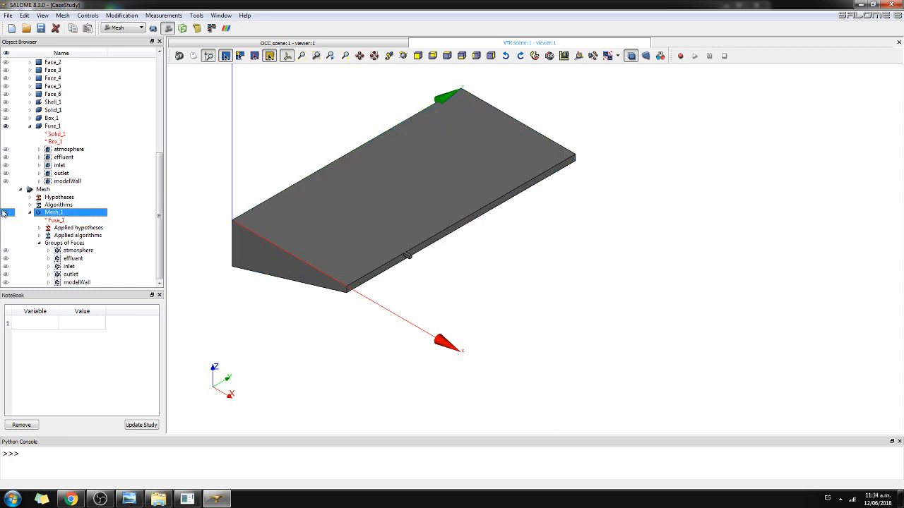
click(6, 127)
click(5, 251)
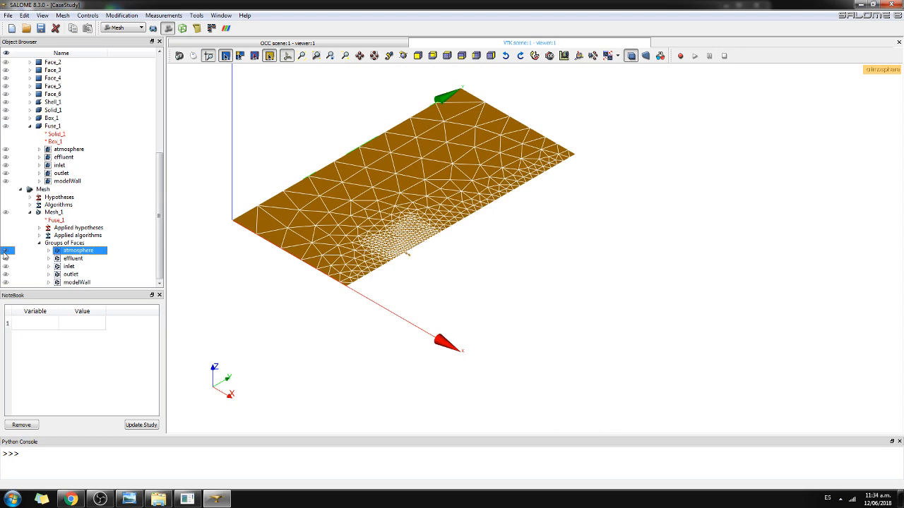
drag(476, 256, 498, 259)
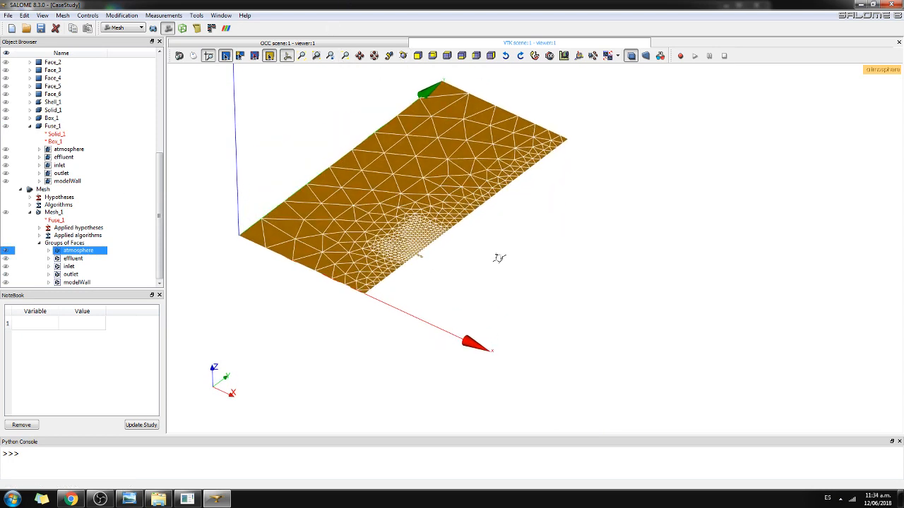
click(6, 251)
- Display the effluent face group together with Mesh_1 and examine the refined elements around the discharge
click(7, 259)
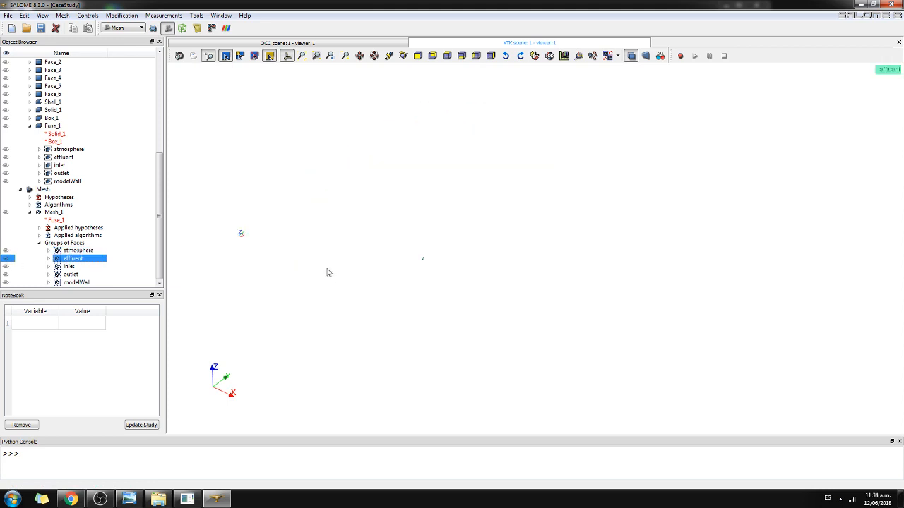
scroll(427, 270, up, 3)
click(5, 213)
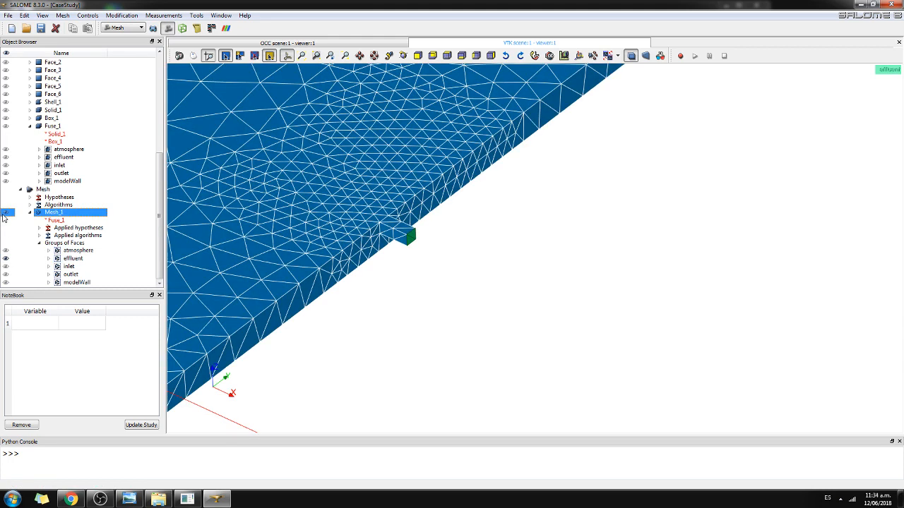
scroll(341, 216, down, 3)
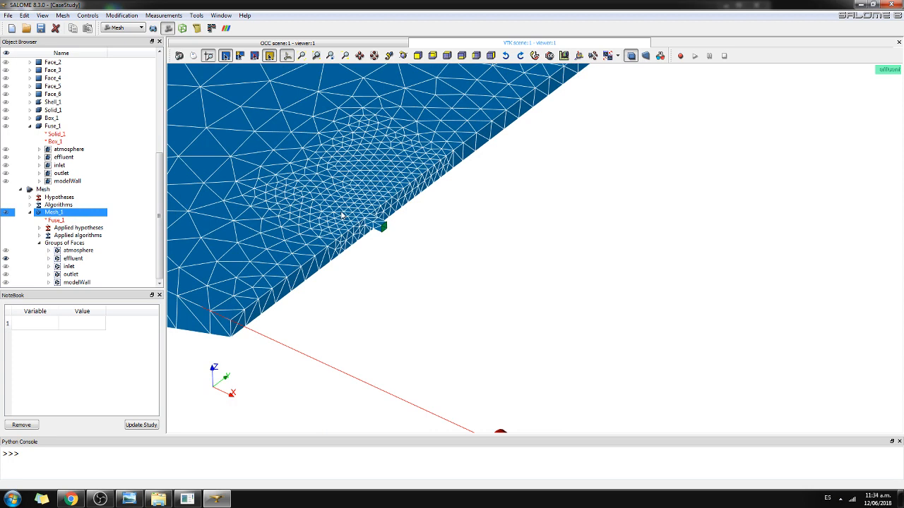
scroll(342, 216, down, 3)
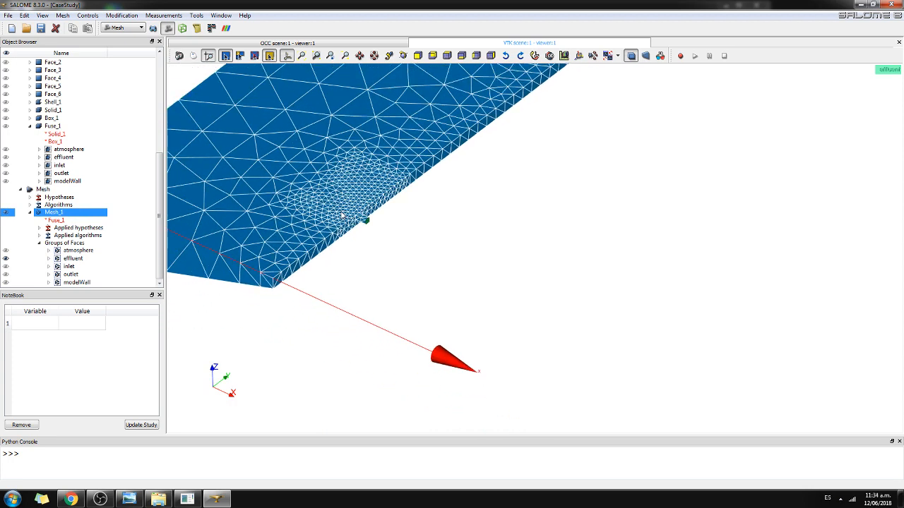
click(160, 499)
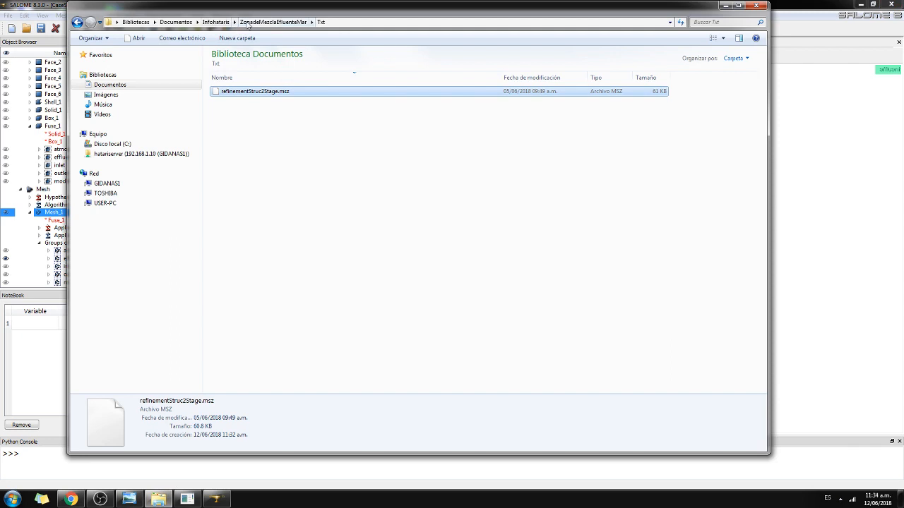
click(756, 5)
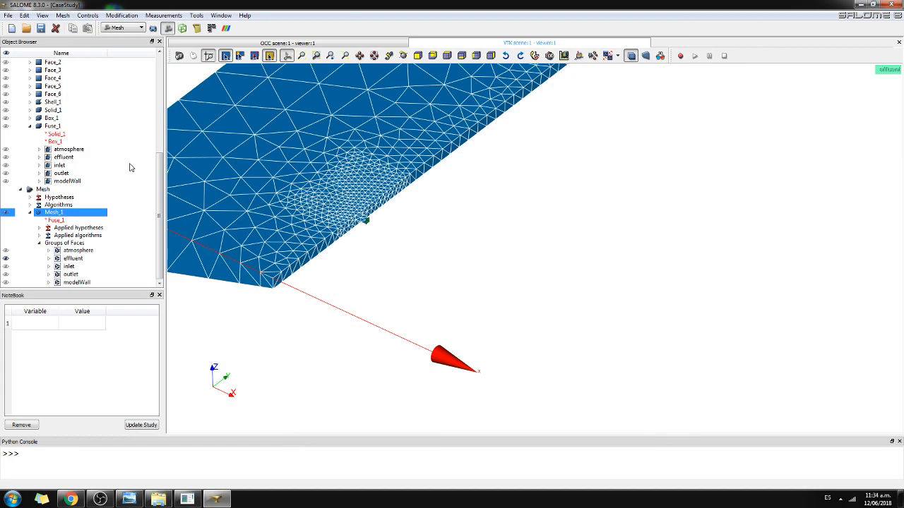
- Delete Mesh_1 from the study
right_click(52, 216)
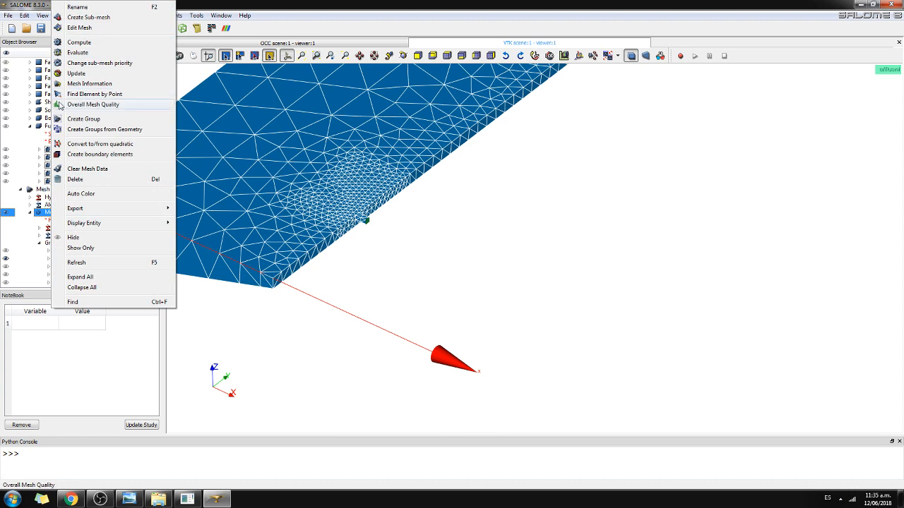
click(63, 181)
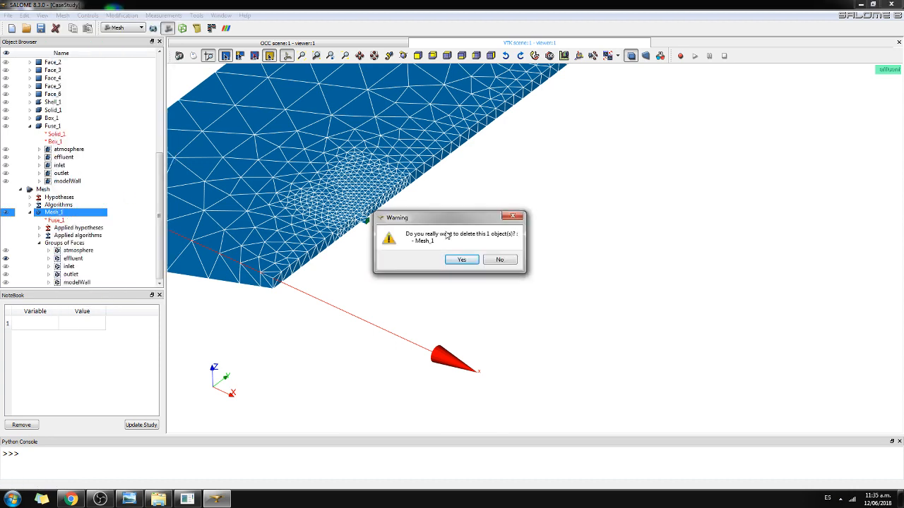
click(462, 259)
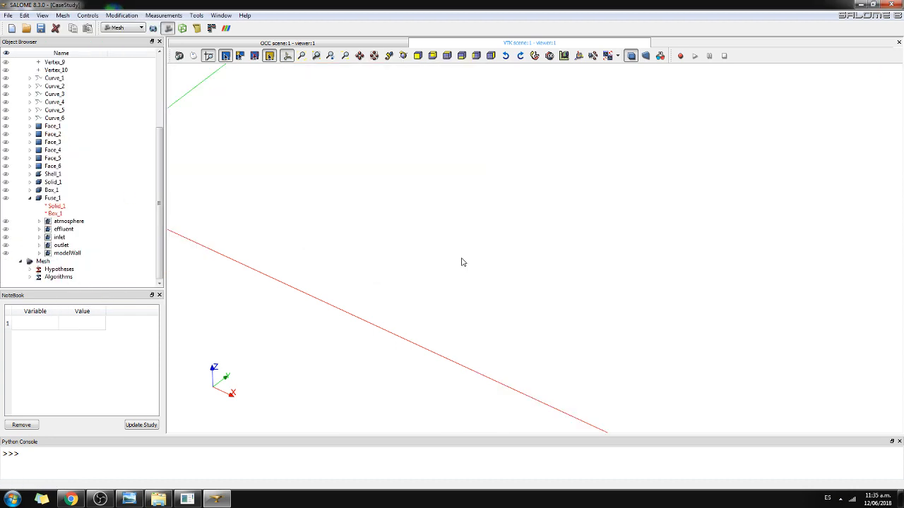
- Start a new tetrahedral mesh on Fuse_1 using the NETGEN 1D-2D-3D algorithm
click(63, 15)
click(79, 27)
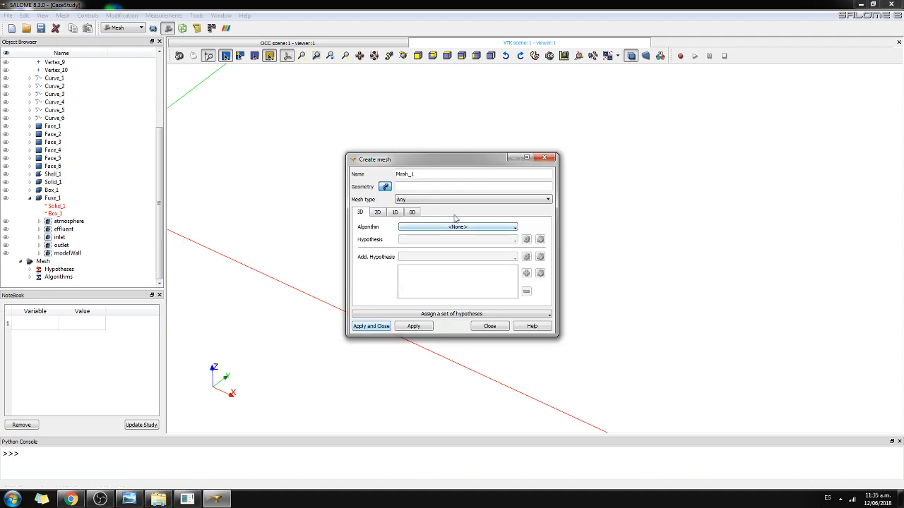
click(53, 199)
click(428, 202)
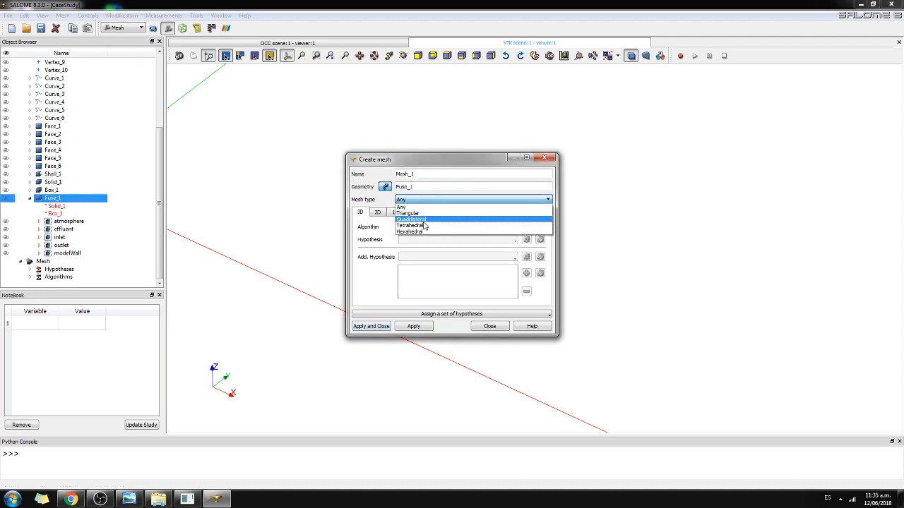
click(426, 225)
click(494, 226)
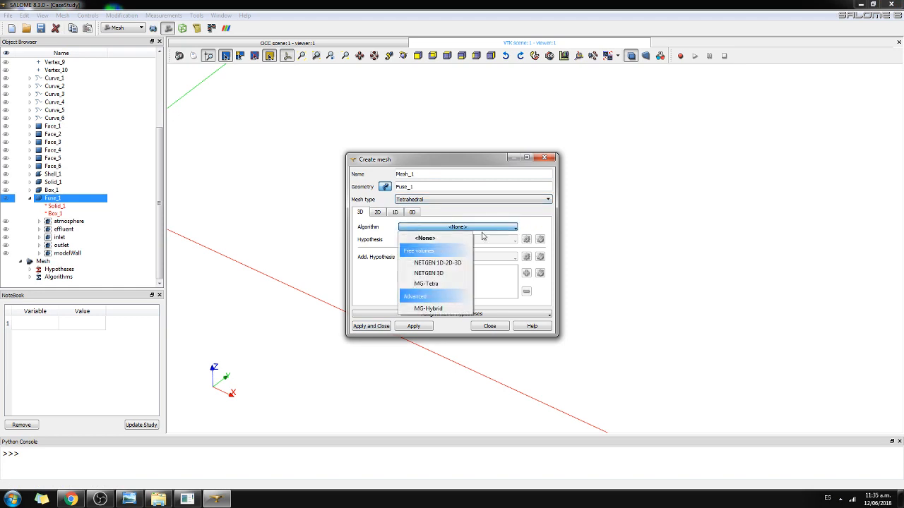
click(454, 269)
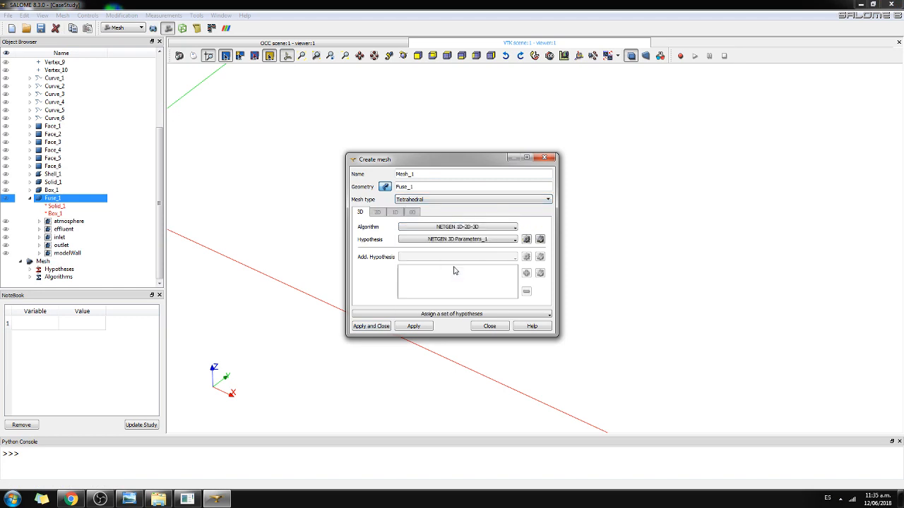
- Add a NETGEN 3D Parameters hypothesis with mesh-size file refinementStruc2Stage.msz and minimum size 0.2, and create the mesh
click(527, 241)
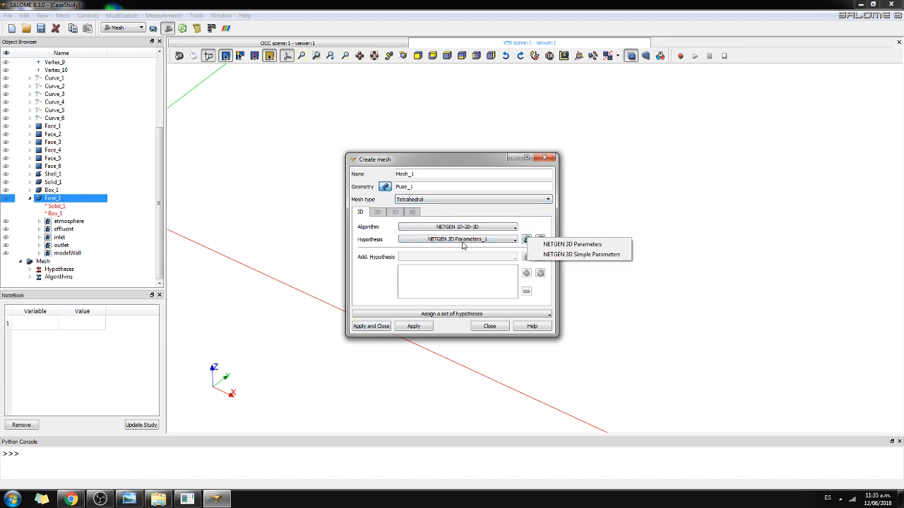
click(573, 244)
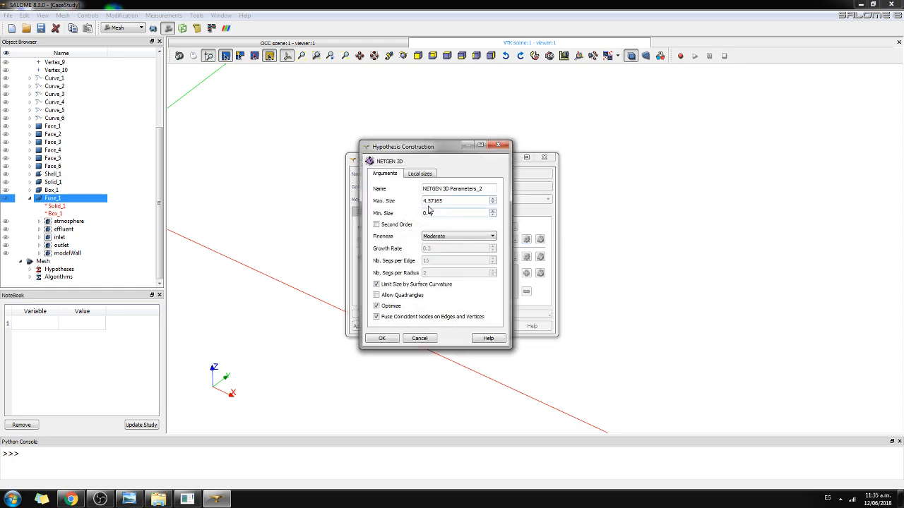
click(420, 173)
click(394, 319)
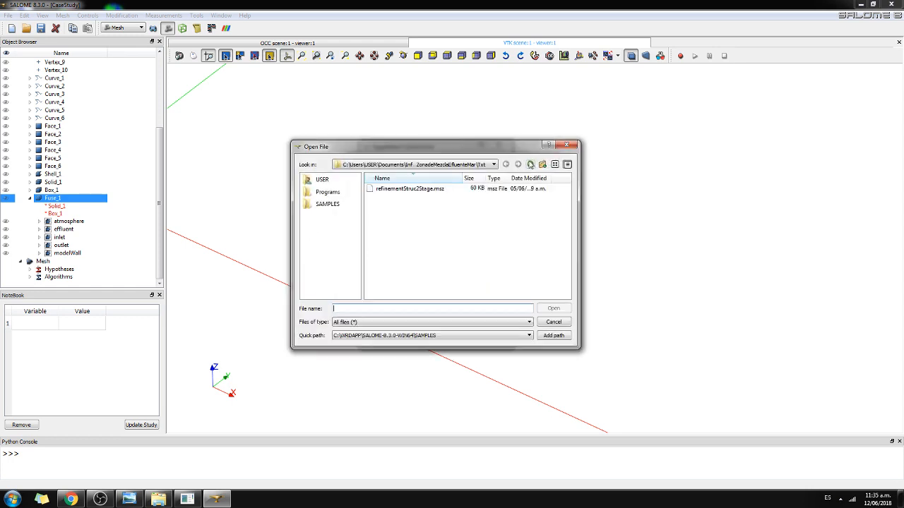
double_click(408, 189)
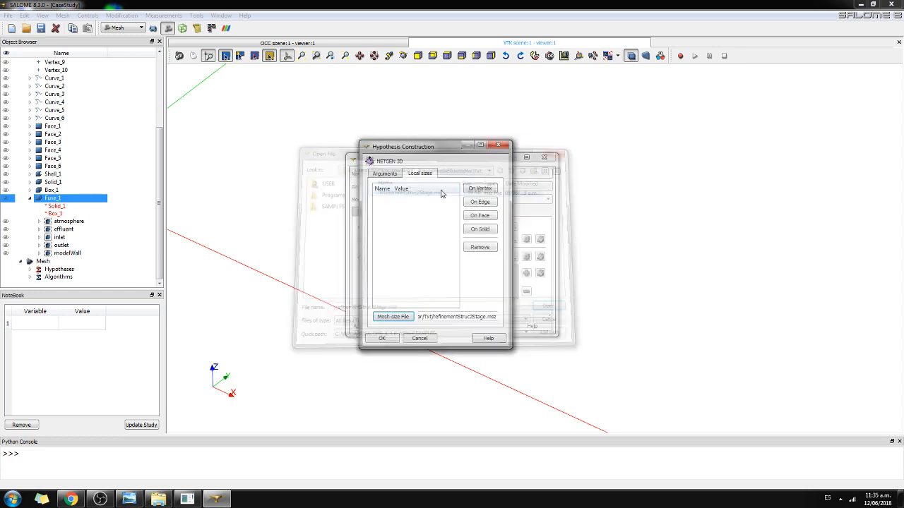
click(390, 174)
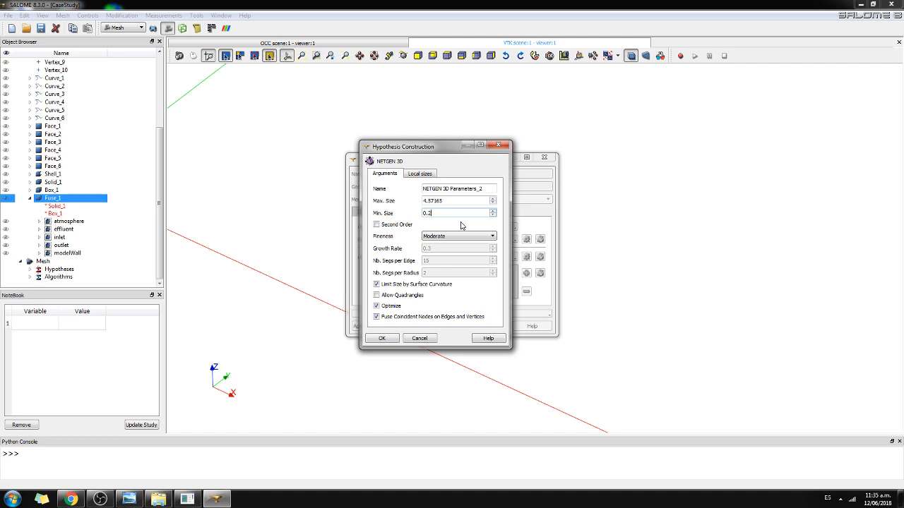
click(382, 339)
click(369, 327)
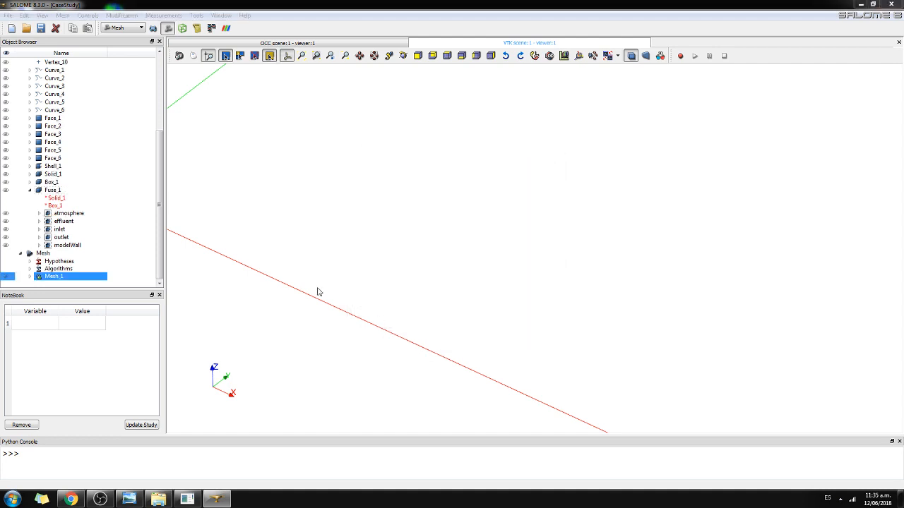
- Compute Mesh_1 and inspect the refined elements around the effluent discharge
right_click(71, 277)
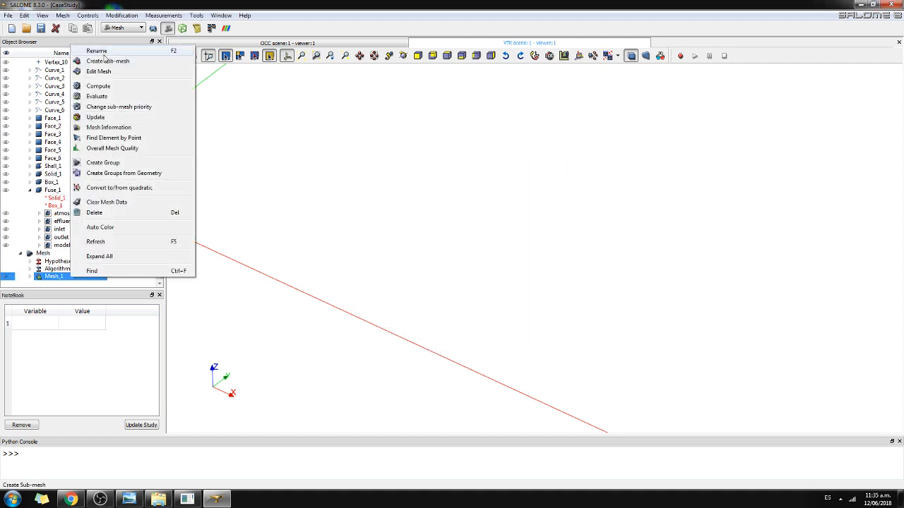
click(103, 88)
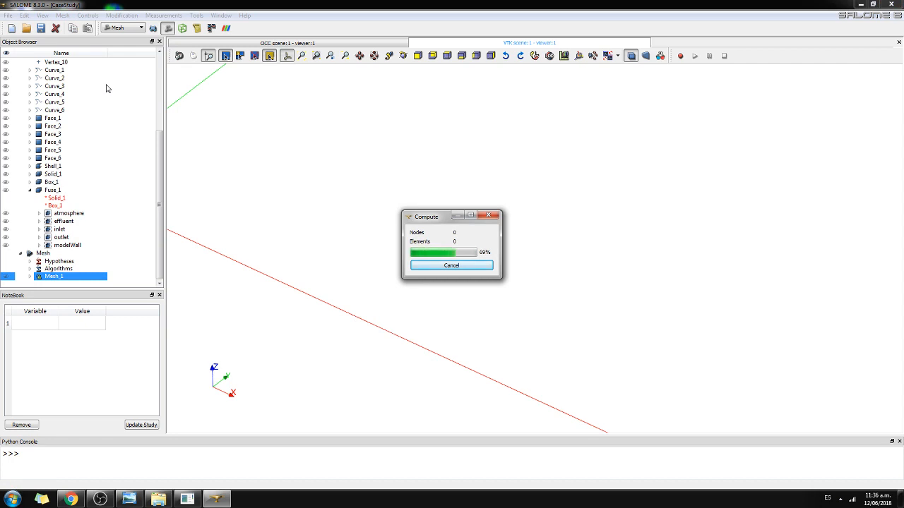
click(527, 368)
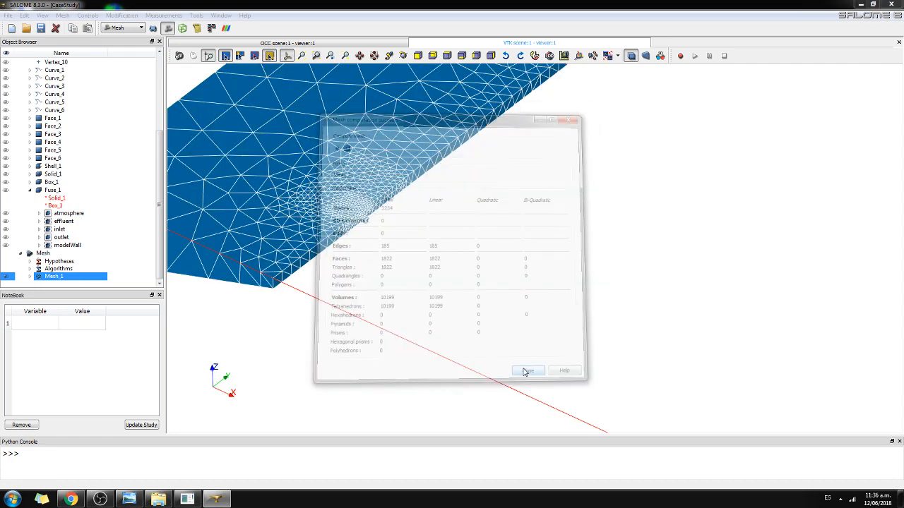
scroll(371, 217, up, 5)
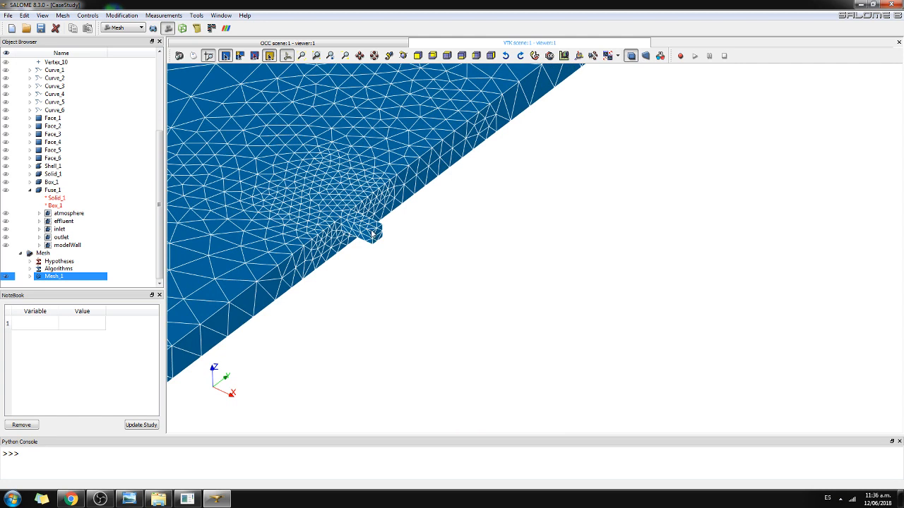
scroll(372, 233, down, 2)
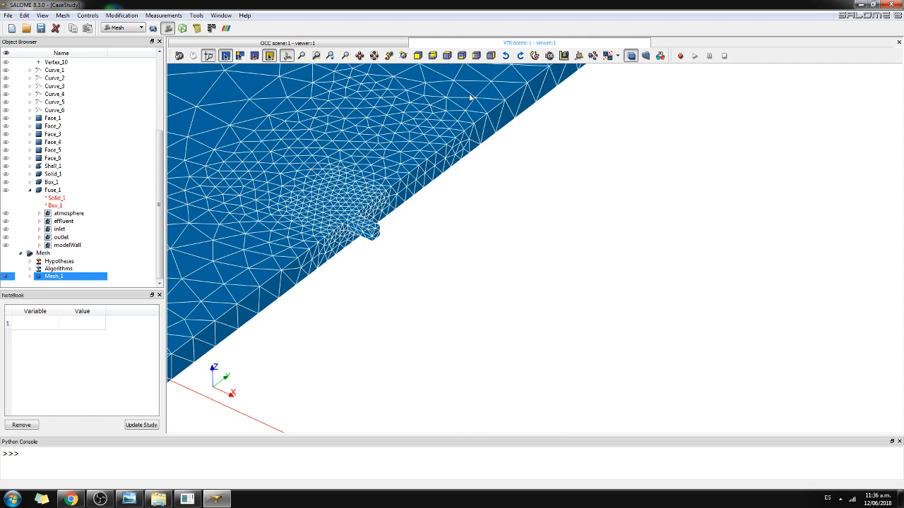
scroll(470, 98, down, 2)
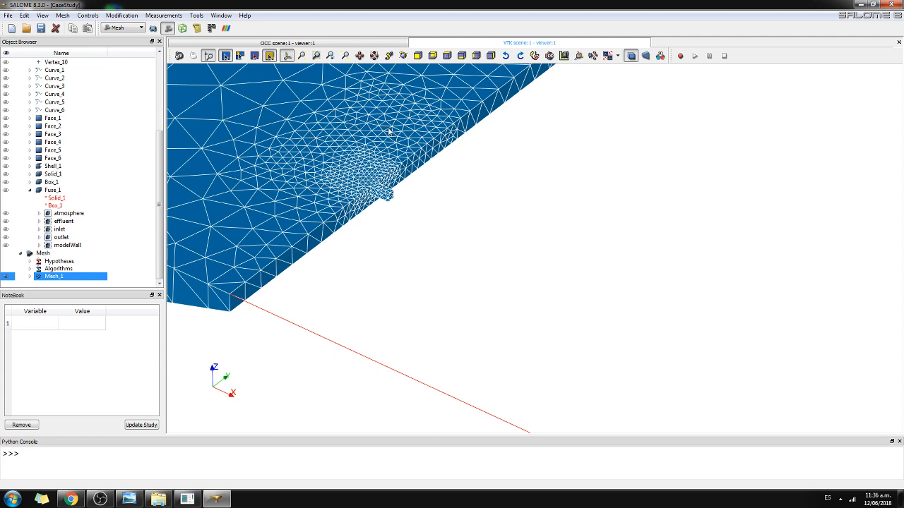
scroll(372, 172, down, 3)
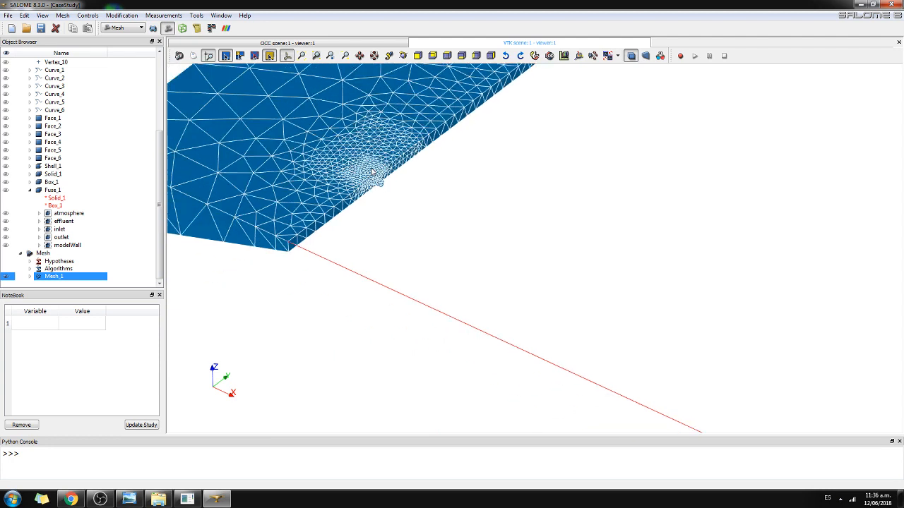
scroll(372, 171, down, 1)
- Create a face group named atmosphere on Mesh_1 from the atmosphere geometry group
click(62, 15)
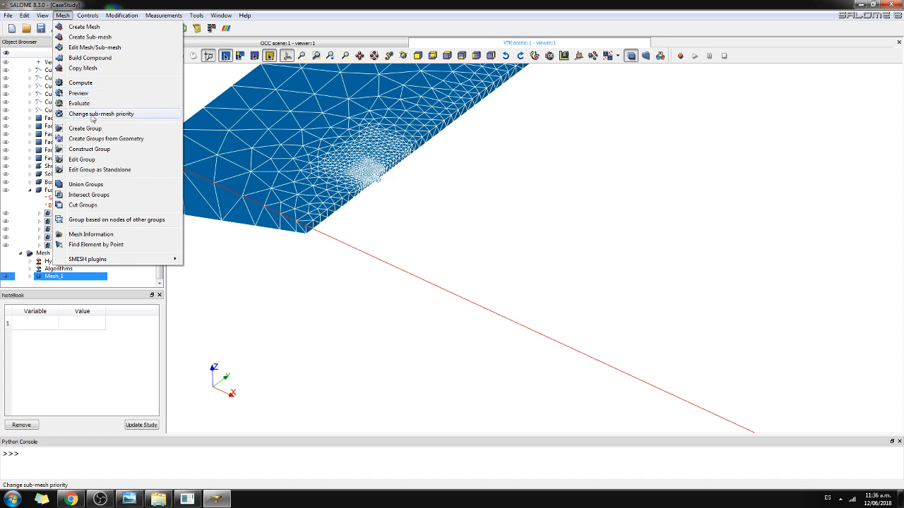
click(85, 128)
click(486, 117)
click(452, 161)
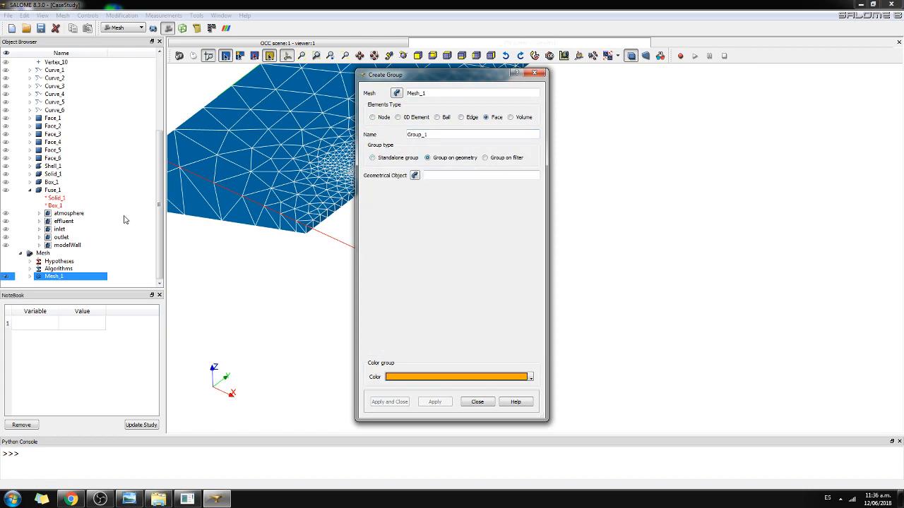
click(78, 213)
click(415, 176)
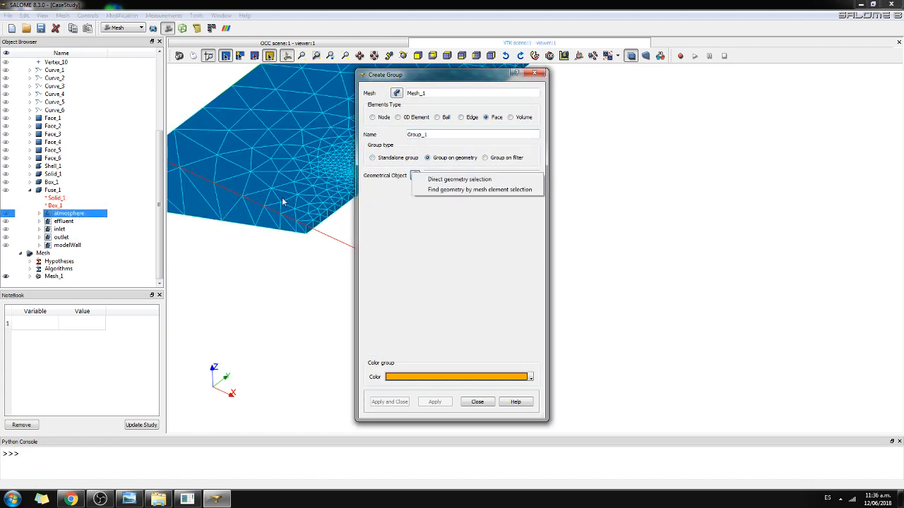
click(431, 180)
click(57, 214)
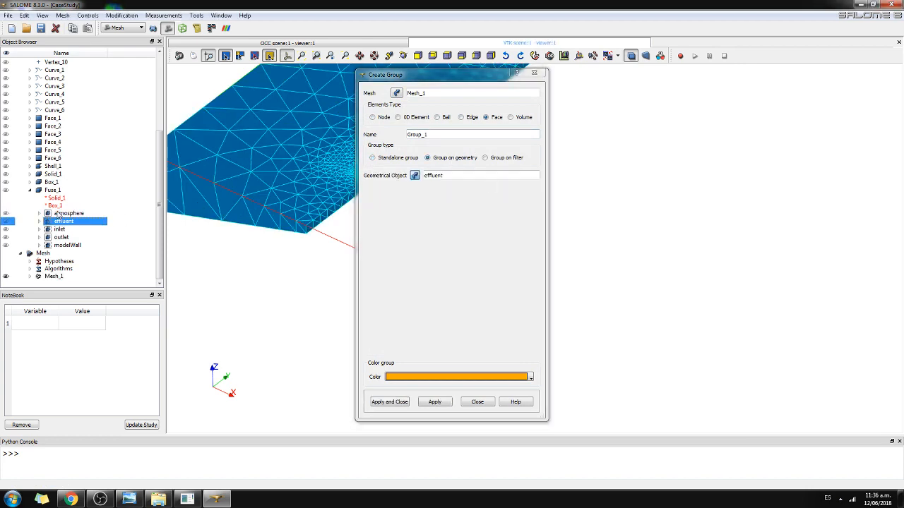
double_click(458, 136)
text(atmosphere)
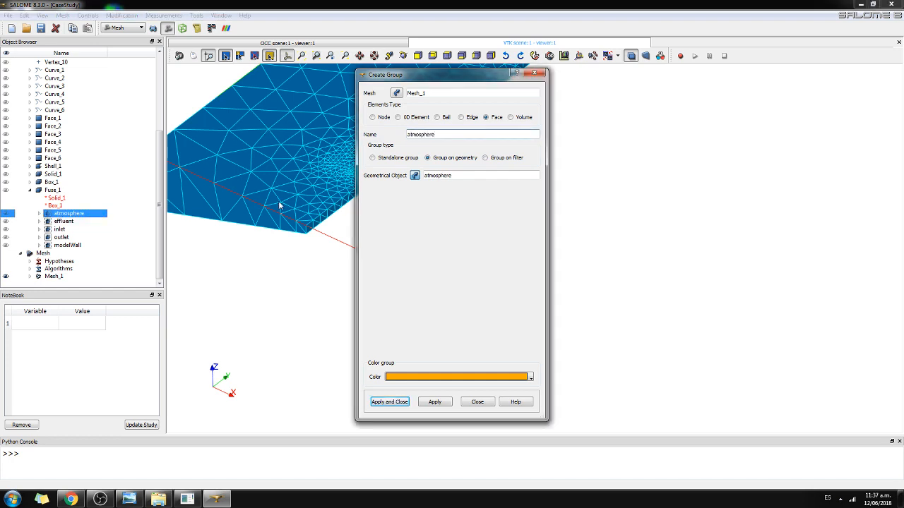
click(429, 399)
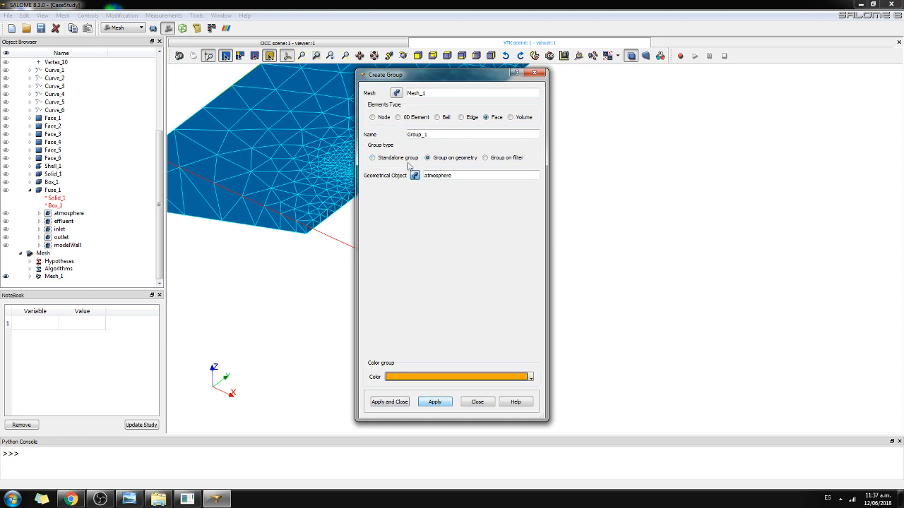
- Create a blue face group named effluent from the effluent geometry group
click(71, 223)
double_click(450, 135)
text(effluent)
click(531, 377)
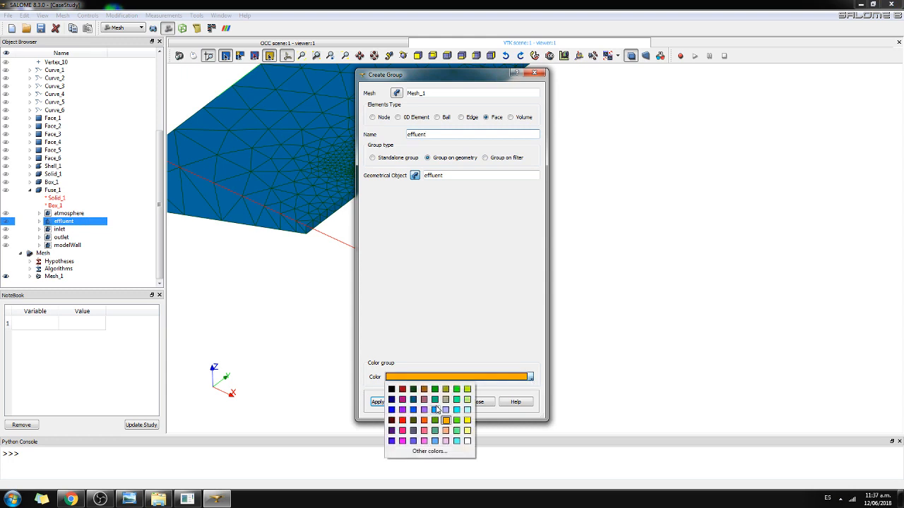
click(436, 409)
click(435, 402)
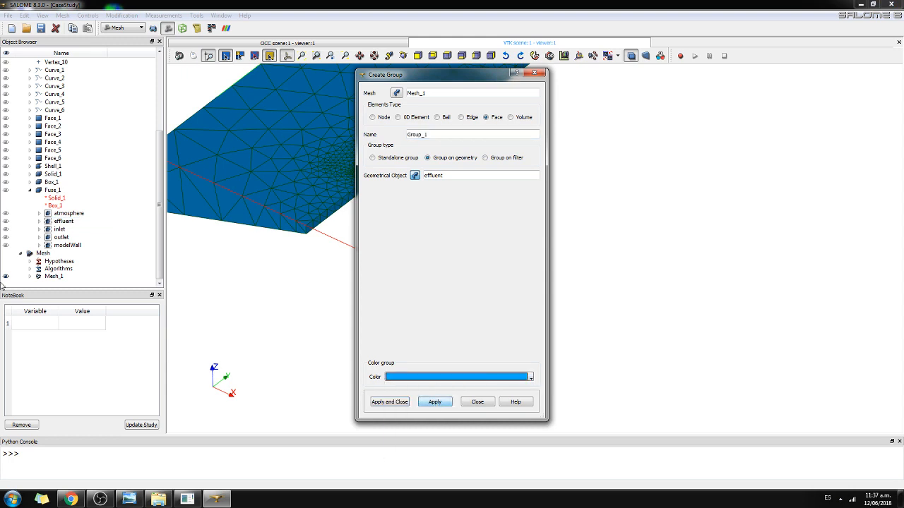
- Create a red face group named inlet from the inlet geometry group
click(60, 231)
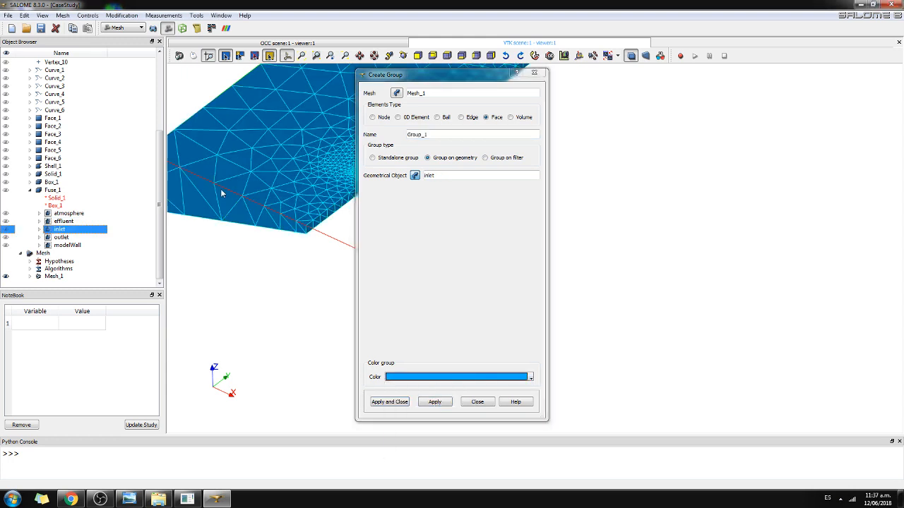
double_click(439, 134)
text(Inlet)
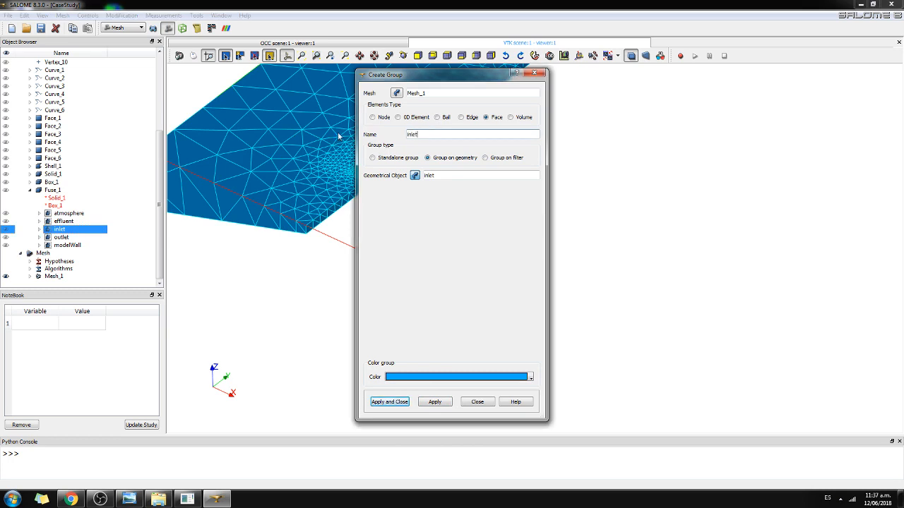
click(531, 378)
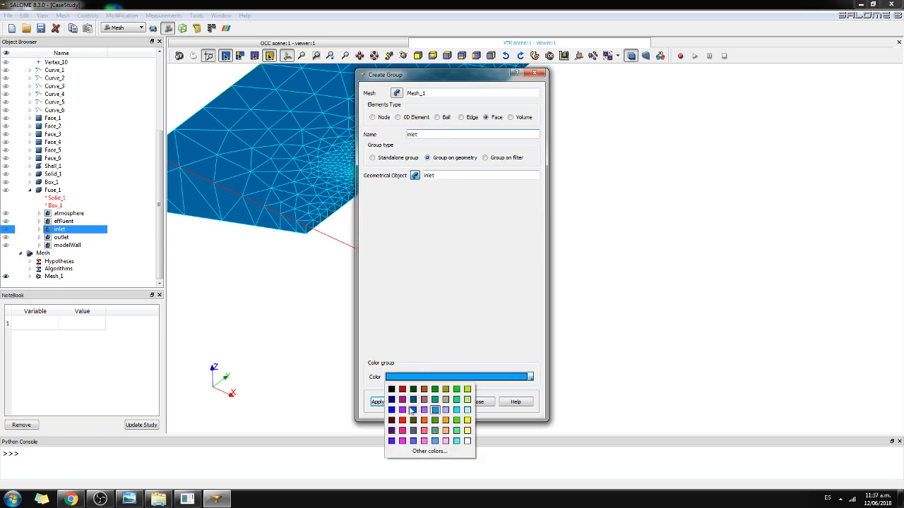
click(402, 420)
click(446, 402)
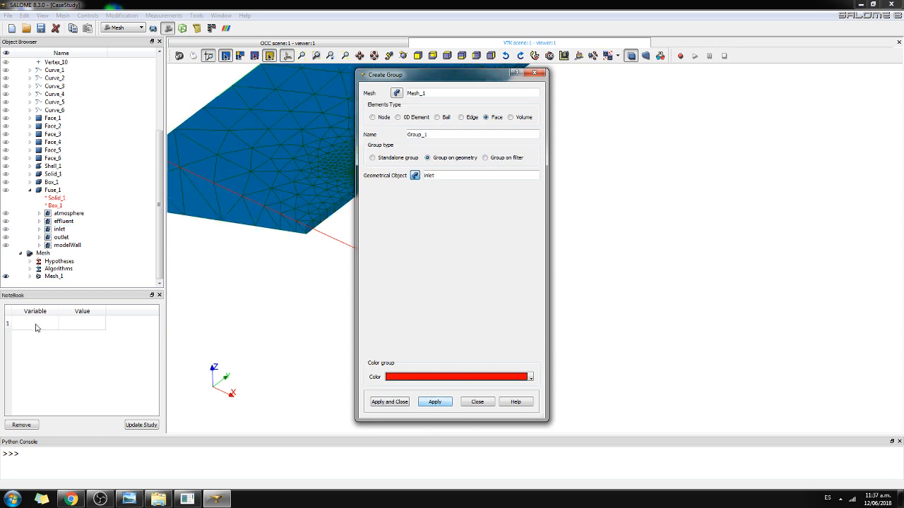
- Create a light orange face group named outlet from the outlet geometry group
click(61, 237)
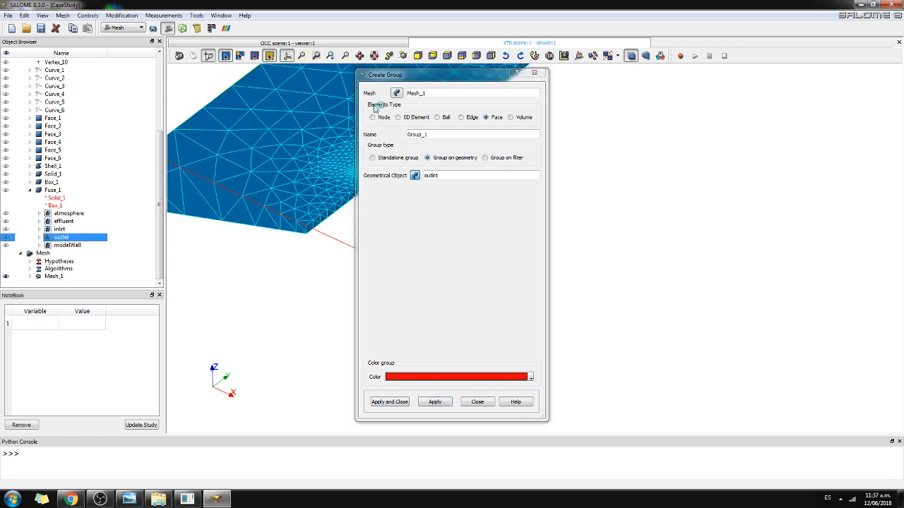
double_click(429, 134)
text(outlet)
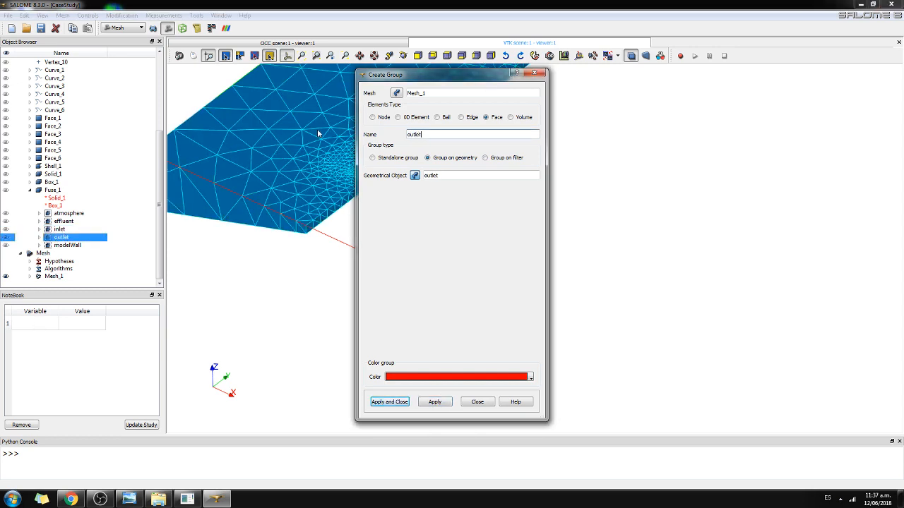
click(526, 378)
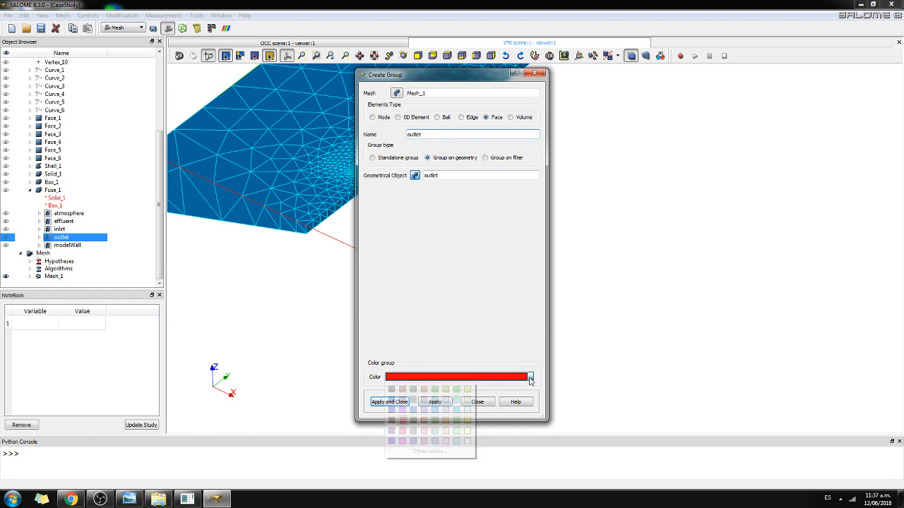
click(446, 421)
click(424, 402)
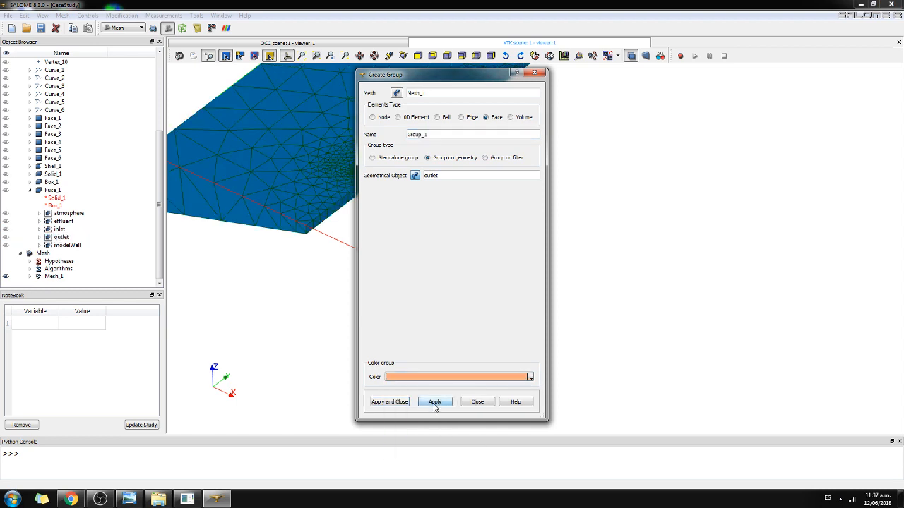
- Create a face group named modelWall from the modelWall geometry group and close group creation
click(79, 245)
click(443, 132)
drag(444, 132, 337, 135)
text(model)
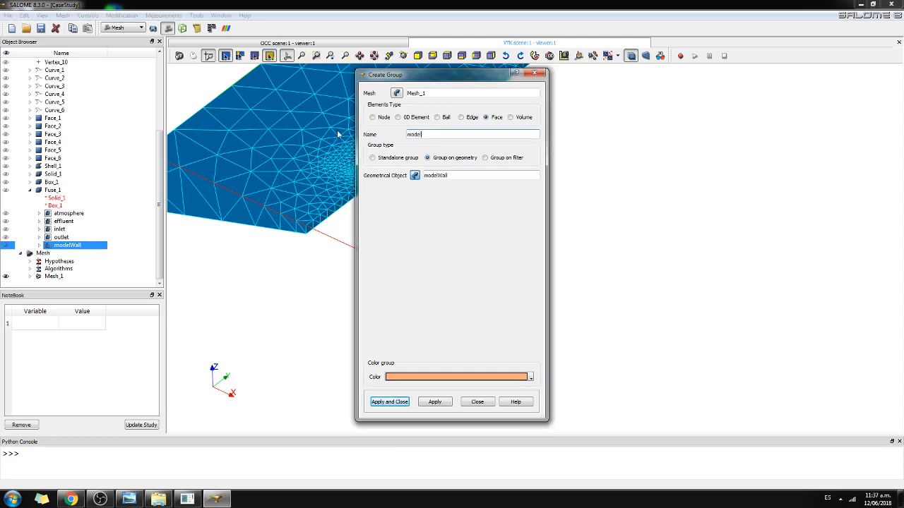
text(Wall)
click(389, 402)
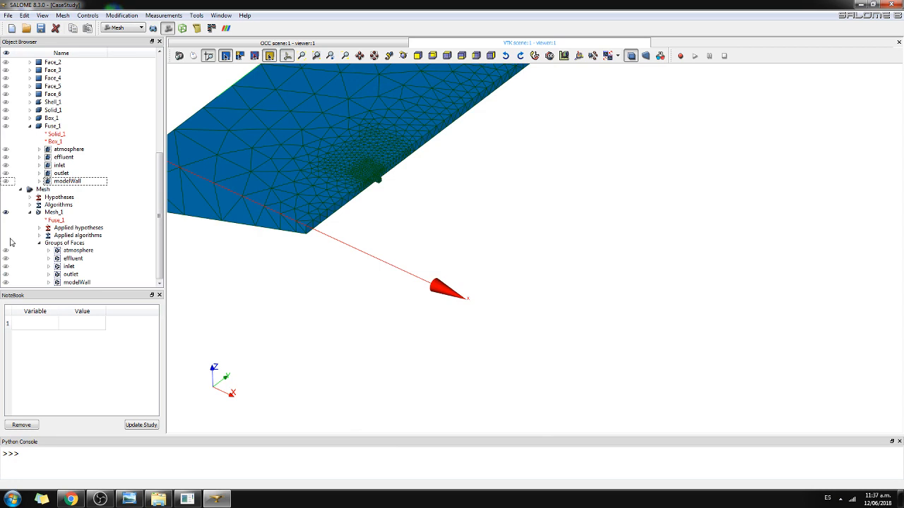
- Hide Mesh_1, view the atmosphere face group on its own, and display the effluent face group in its place
click(6, 213)
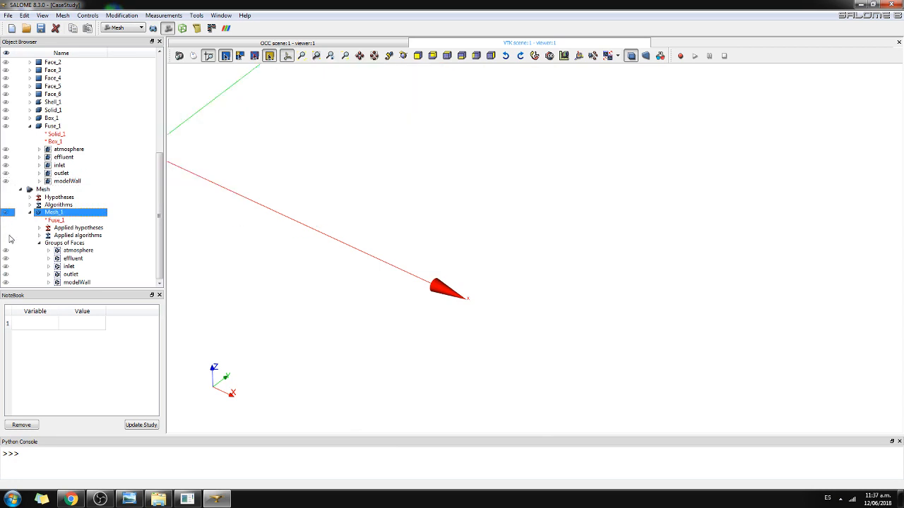
click(6, 251)
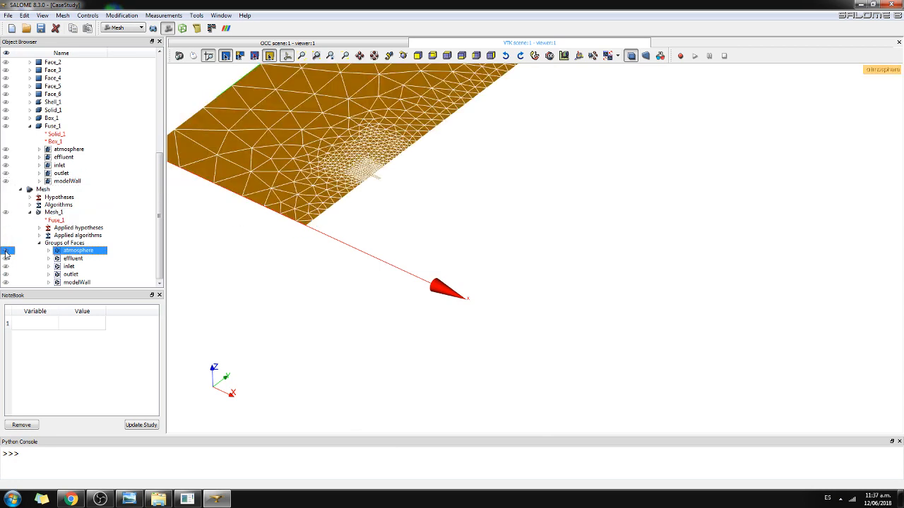
click(6, 251)
click(5, 259)
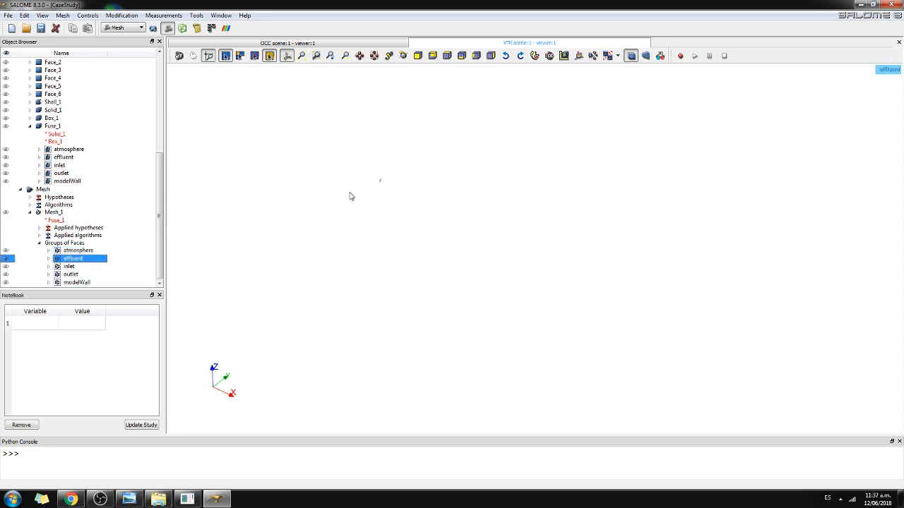
scroll(377, 190, up, 5)
scroll(333, 206, down, 3)
- Display the inlet, outlet and modelWall face groups with effluent, and inspect the discharge channel with atmosphere shown and hidden
click(6, 267)
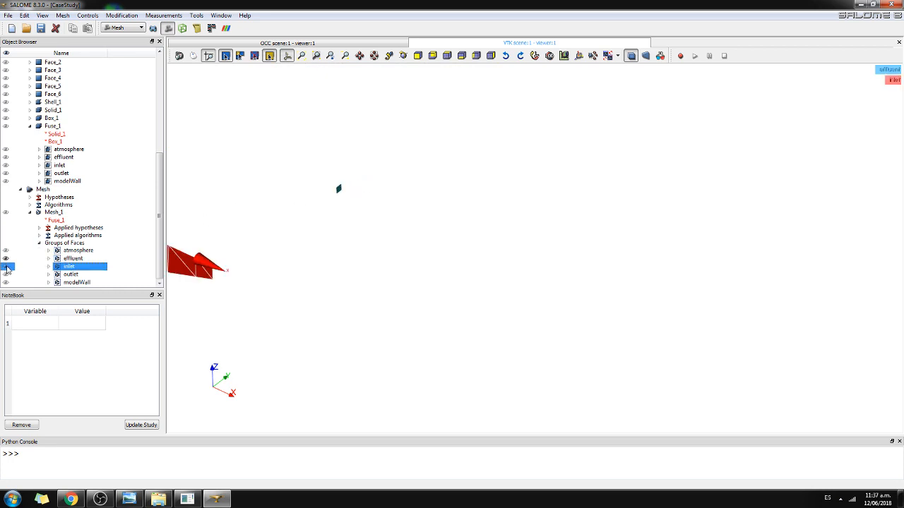
scroll(234, 275, down, 5)
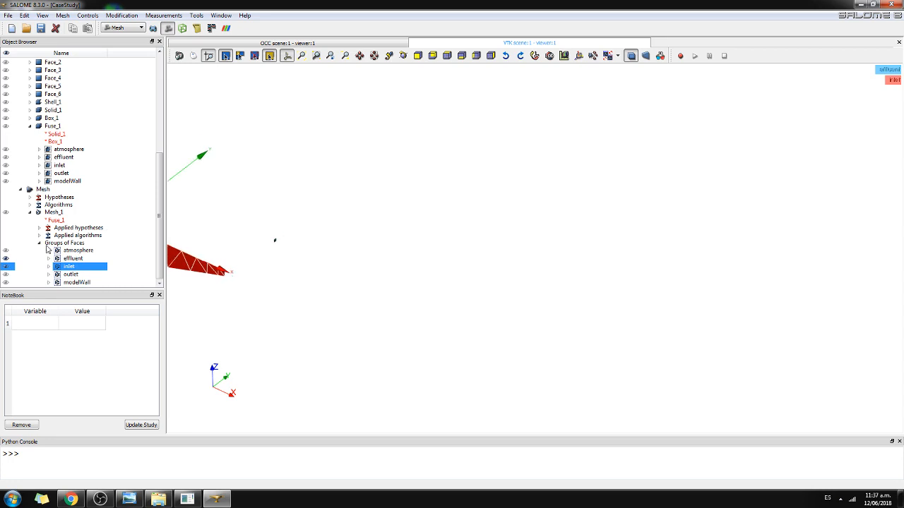
click(7, 274)
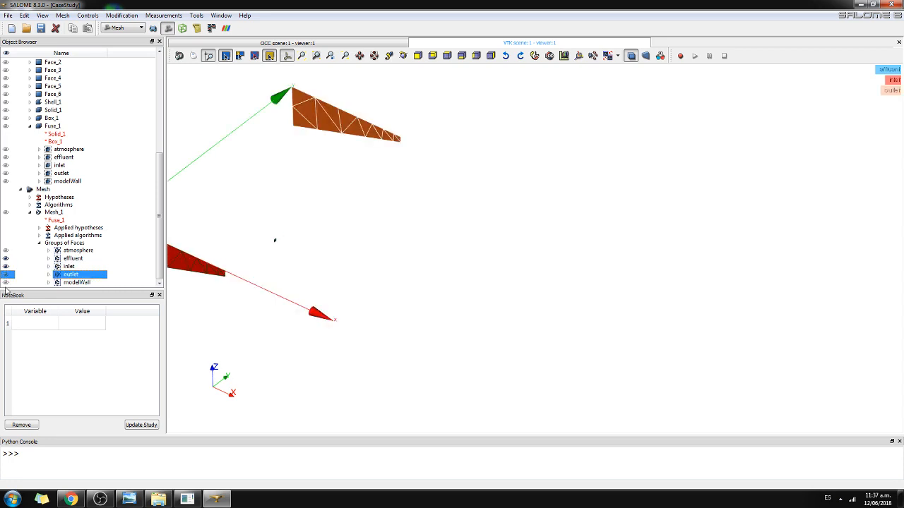
click(6, 283)
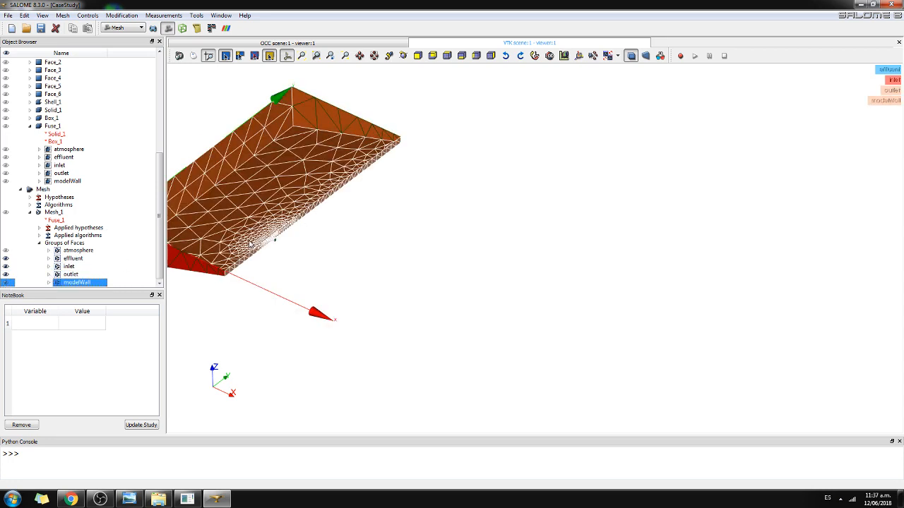
scroll(269, 244, up, 6)
scroll(266, 244, up, 5)
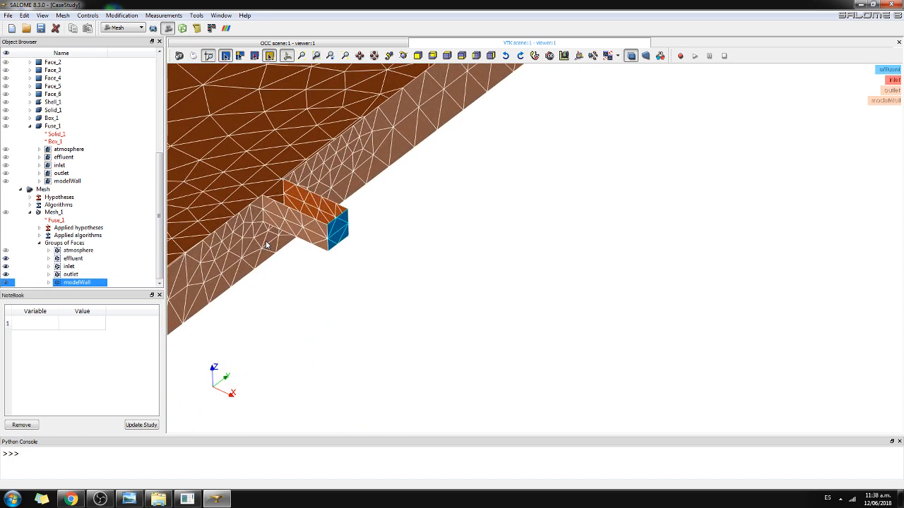
click(7, 250)
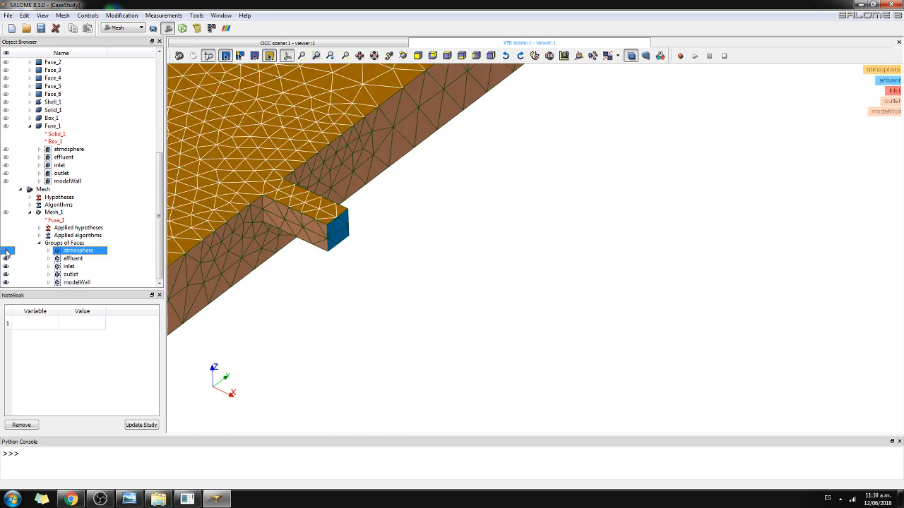
click(6, 250)
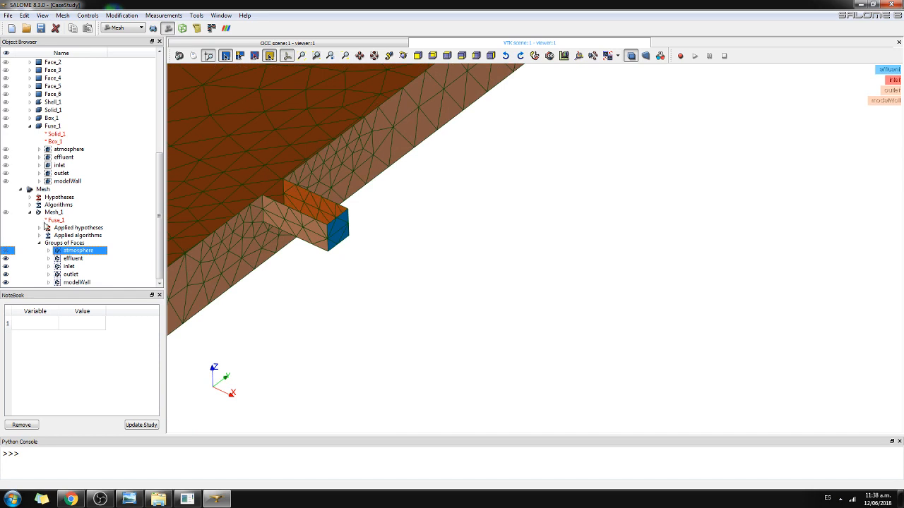
- Start exporting Mesh_1 as a UNV file with the Hdf project folder as the destination
click(49, 212)
click(7, 14)
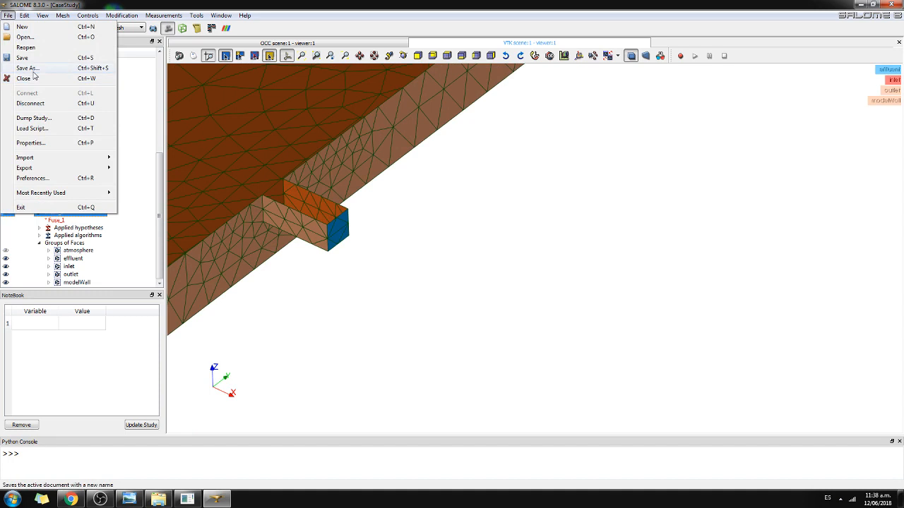
mouse_move(64, 168)
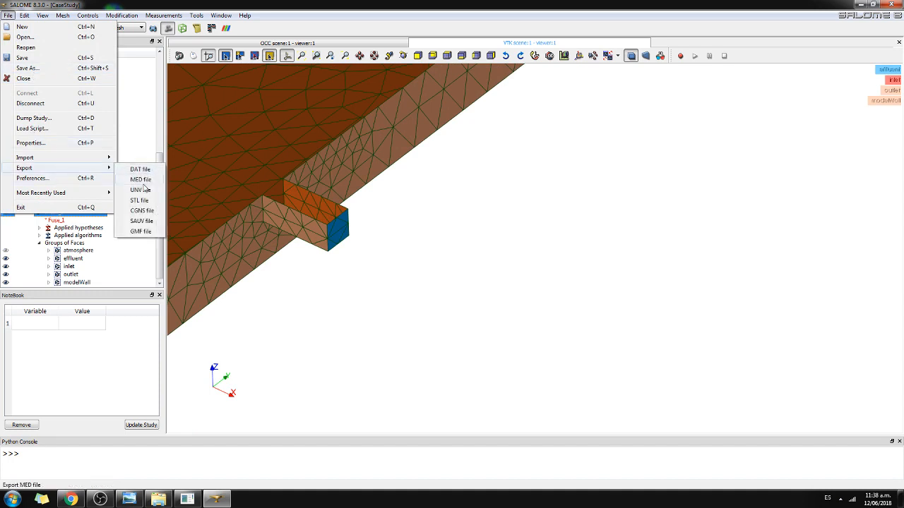
click(141, 189)
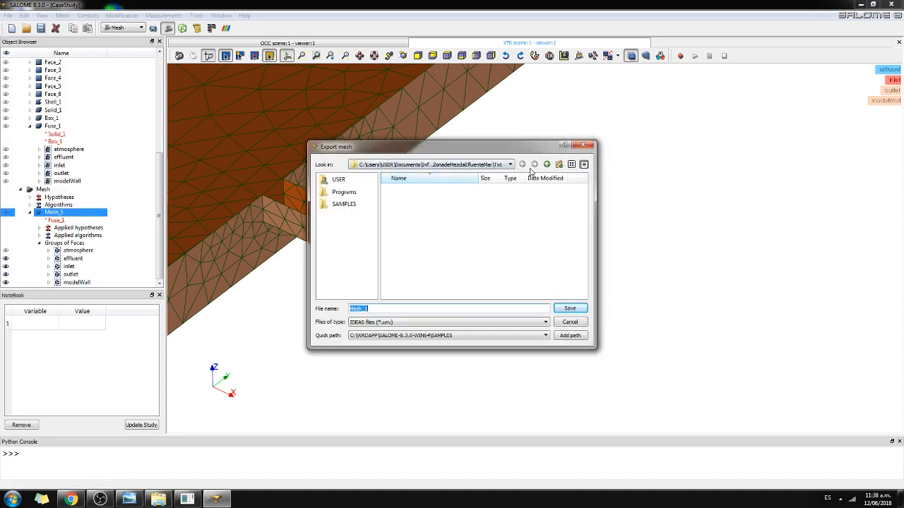
click(547, 164)
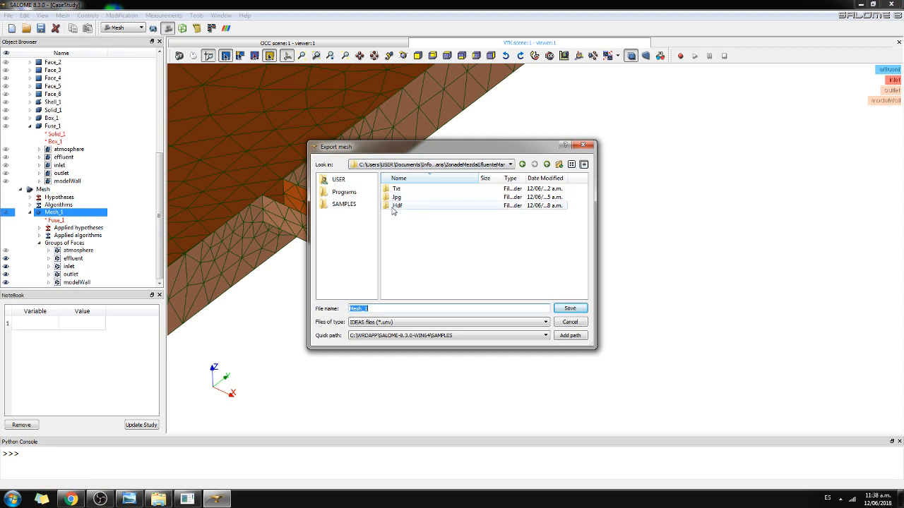
double_click(394, 207)
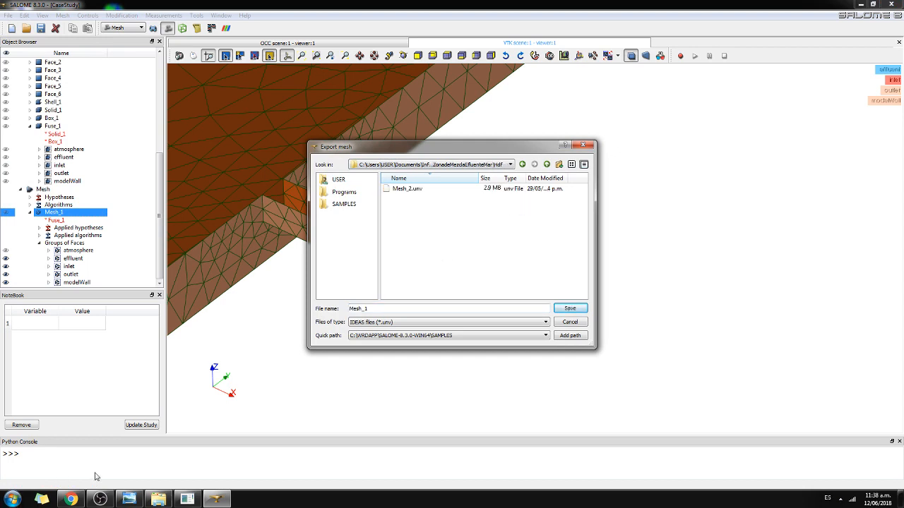
- Switch to File Explorer, open the Hdf folder of ZonadeMezclaEfluenteMar, and delete Study1.hdf
click(158, 499)
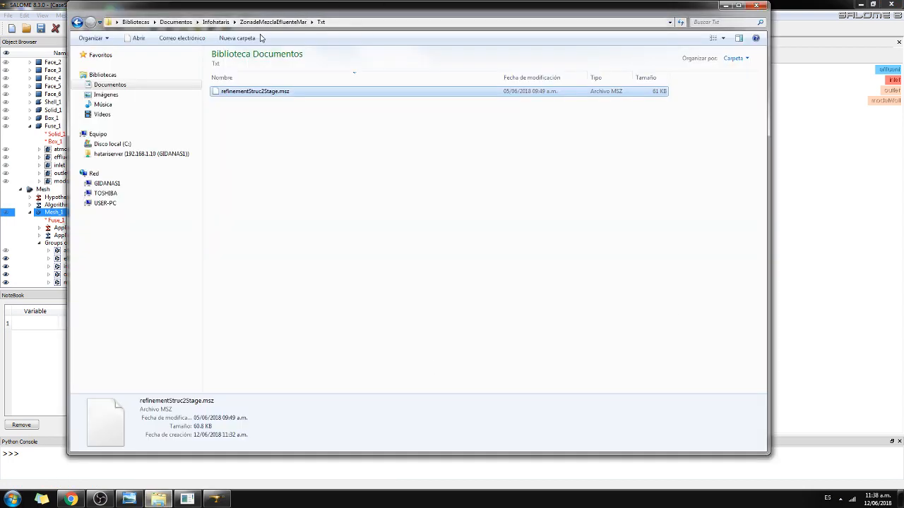
click(276, 21)
click(228, 110)
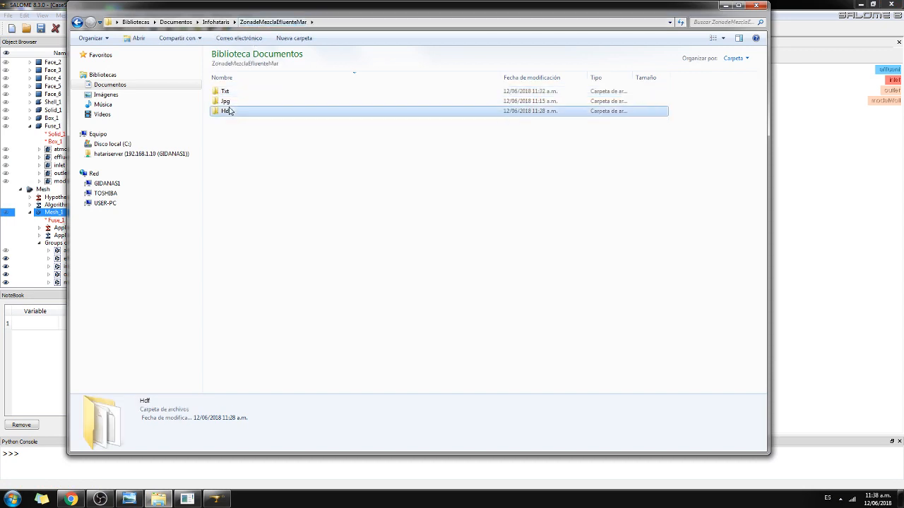
double_click(229, 111)
click(240, 92)
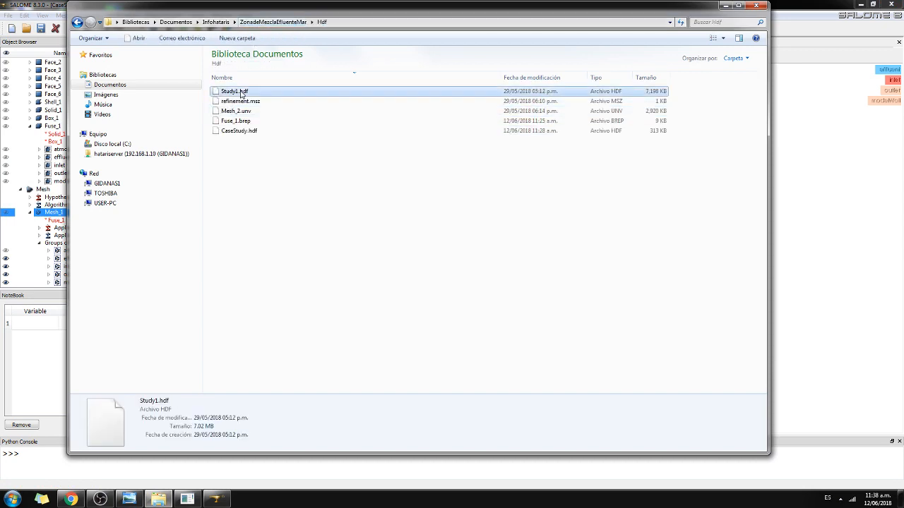
key(Delete)
key(Return)
- Delete the old Mesh_2.unv and refinement.msz files from the Hdf folder
key(Down)
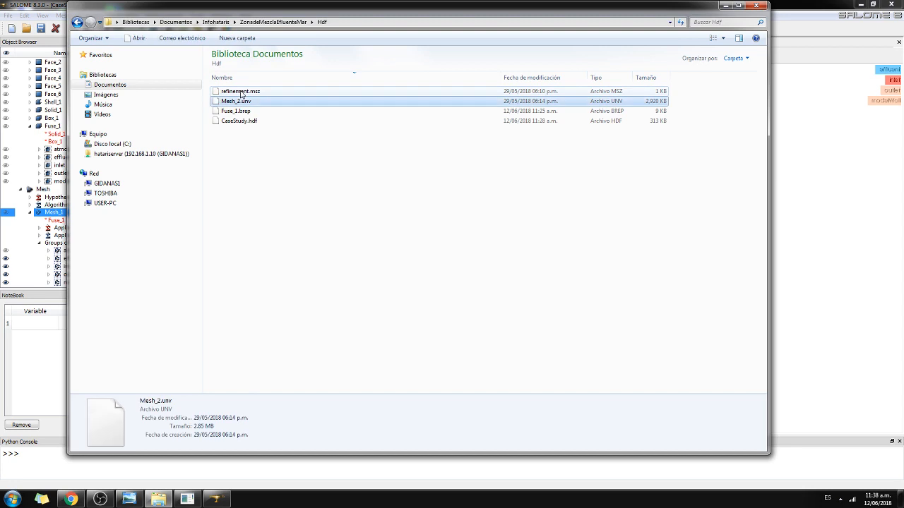
key(Delete)
key(Return)
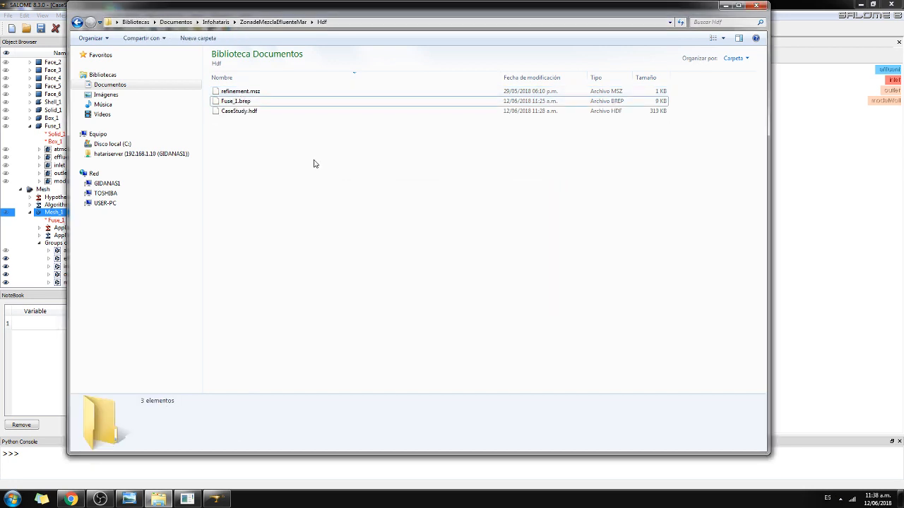
click(259, 95)
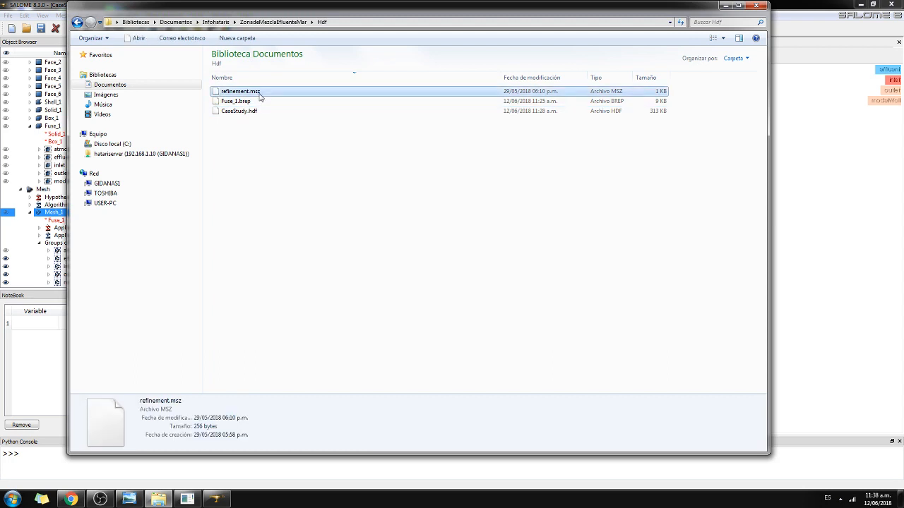
key(Delete)
key(Return)
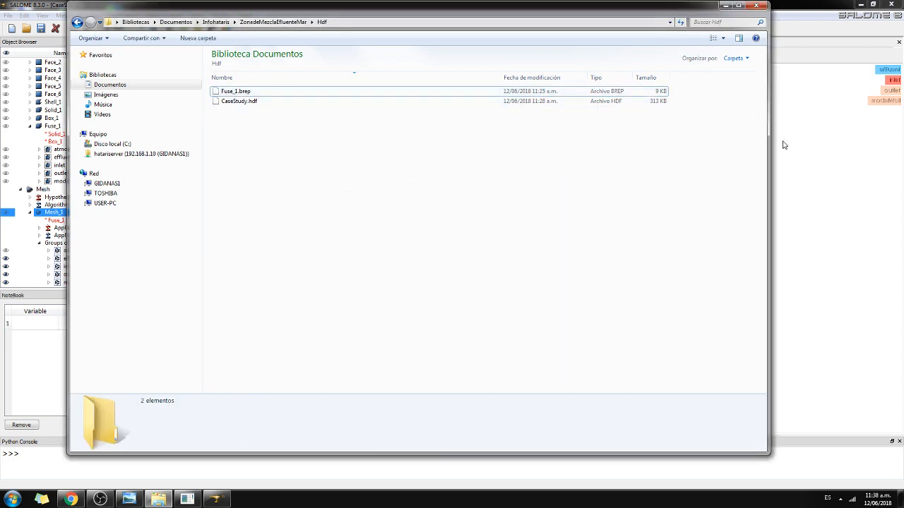
- Return to SALOME and complete the mesh export to the Hdf folder under the name Mesh_1
click(811, 153)
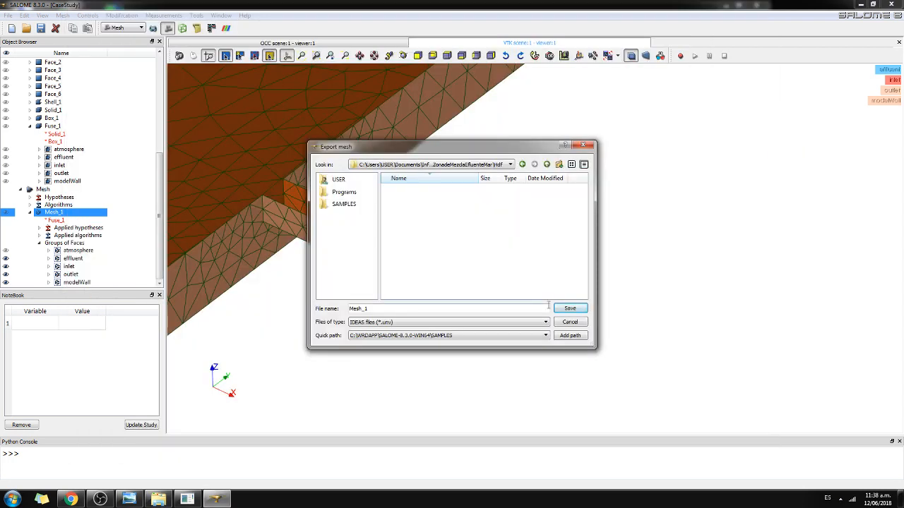
click(569, 307)
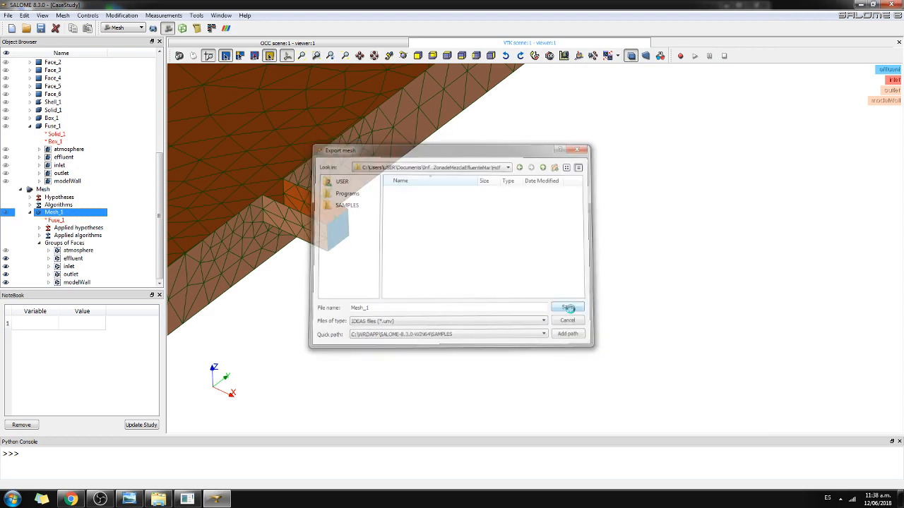
- Check the exported Mesh_1.unv in File Explorer, look into the Txt folder, and return to SALOME
click(158, 500)
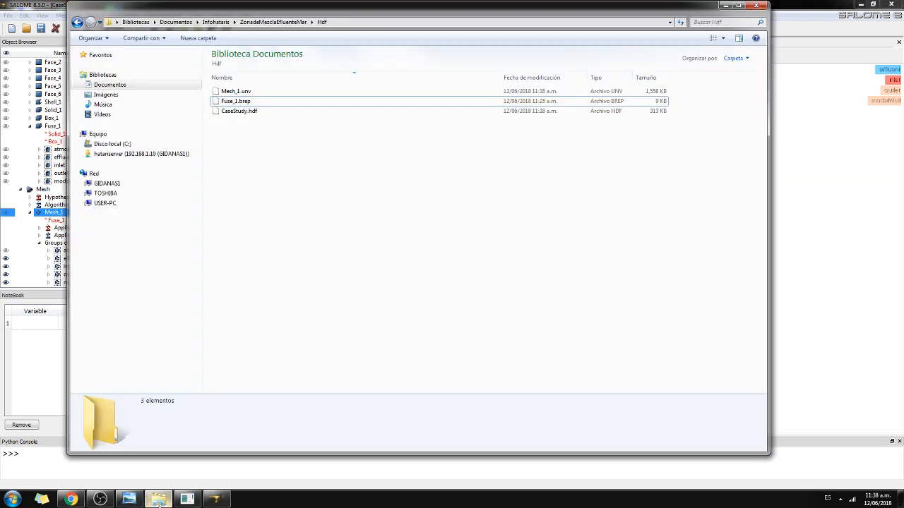
click(249, 103)
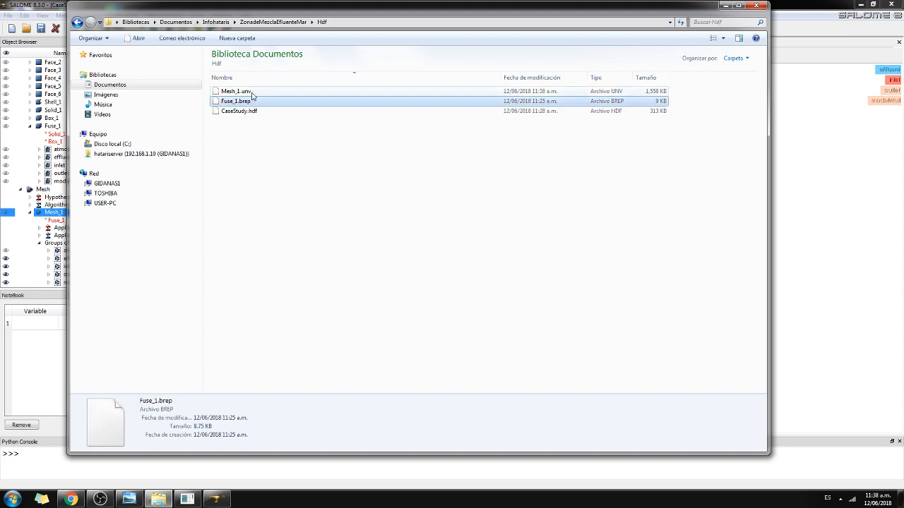
click(252, 93)
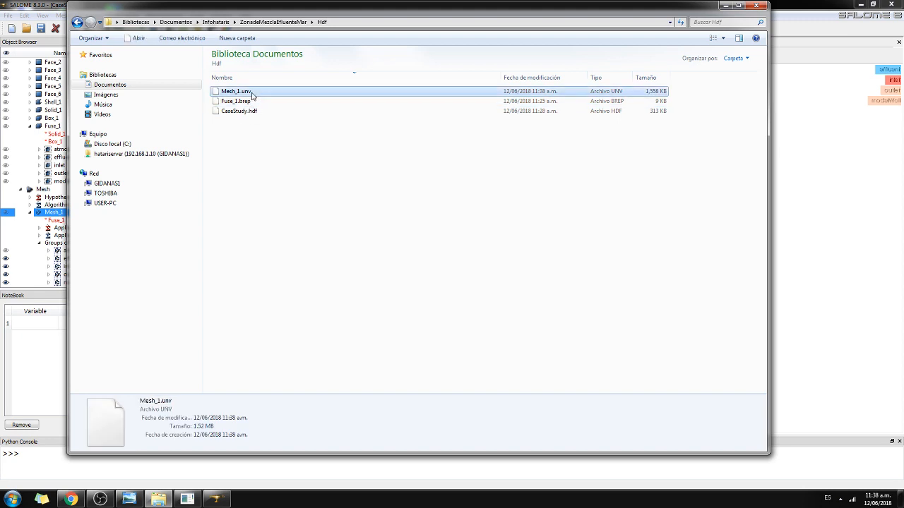
click(290, 26)
click(237, 100)
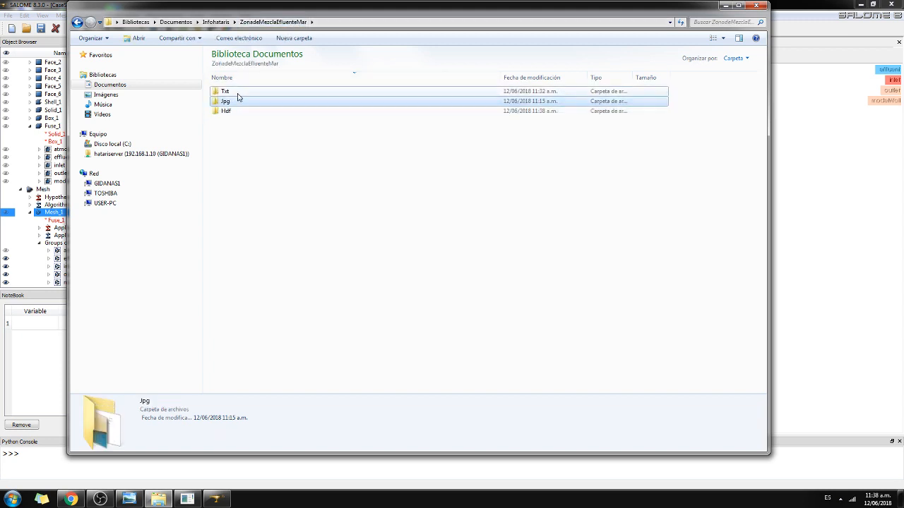
double_click(237, 93)
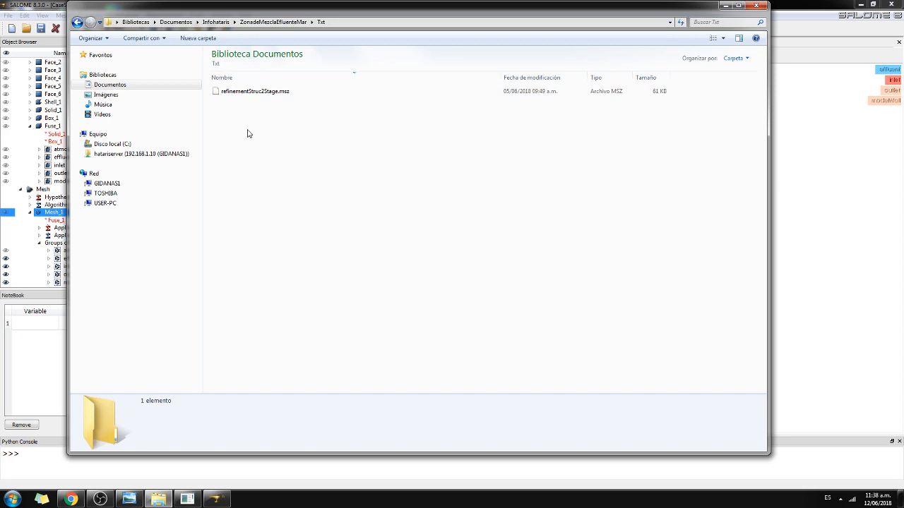
click(725, 5)
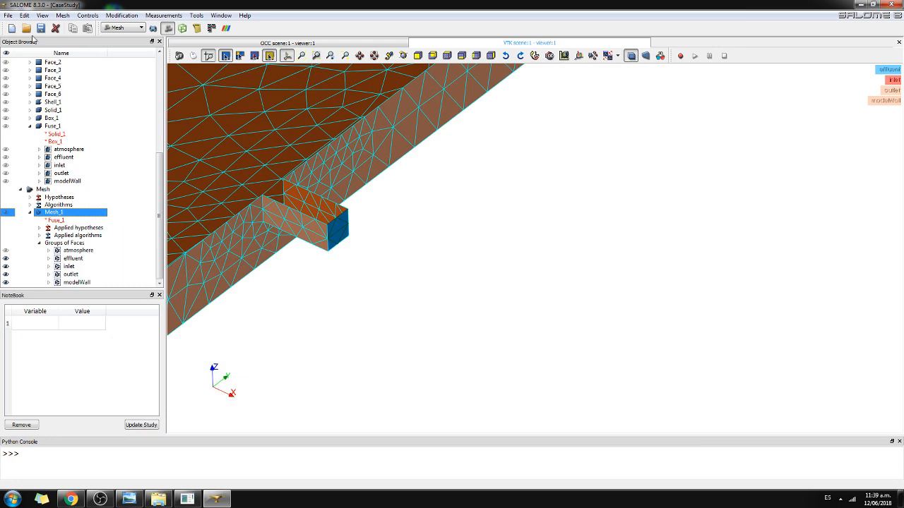
- Save the study under the new name CaseStudy_b in the Hdf folder
click(8, 16)
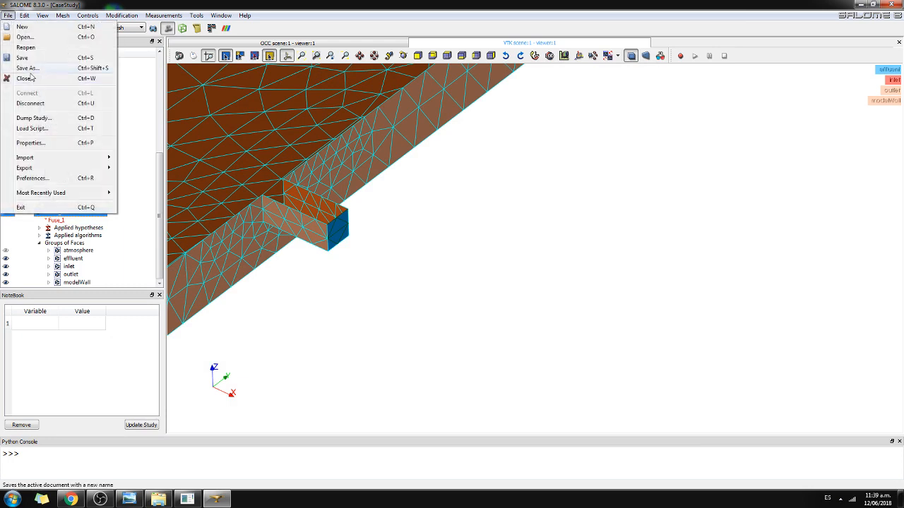
click(28, 68)
click(394, 308)
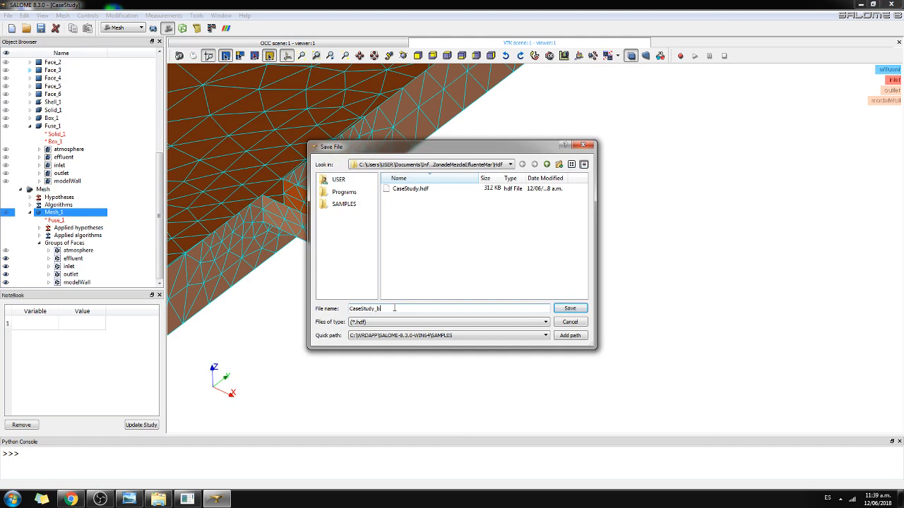
key(Return)
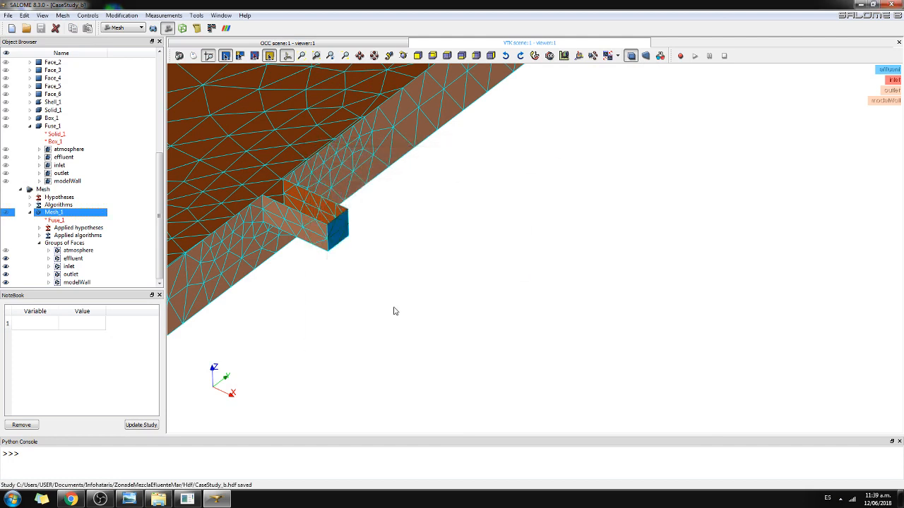